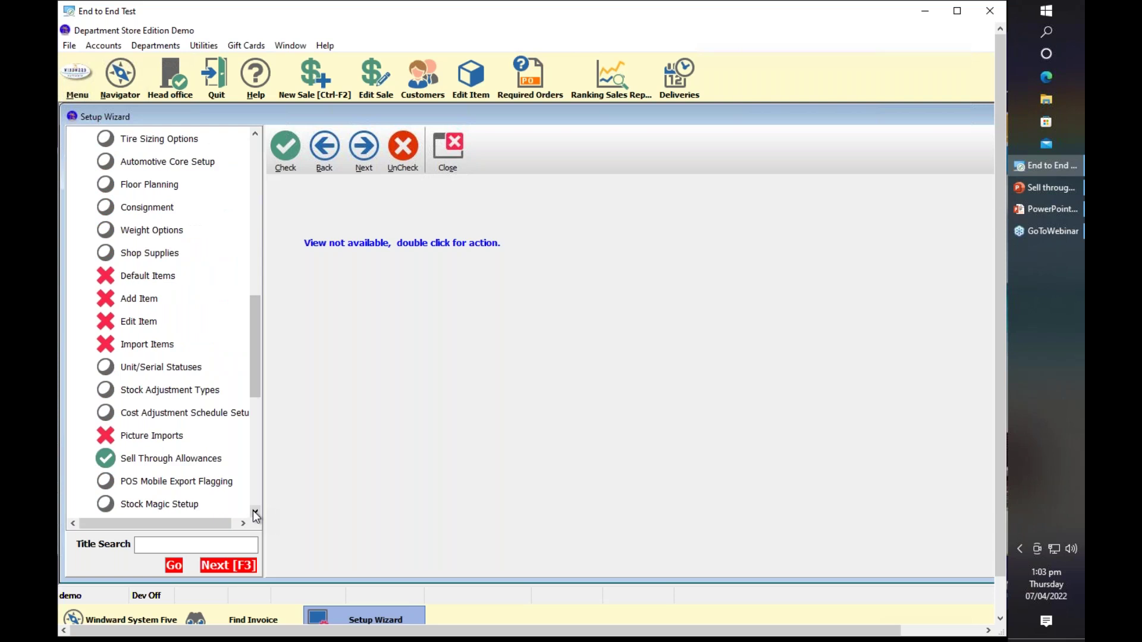
Open the Sell Through Allowances setup and review the default clearing account, billing lookup word and billing invoice sub-type choices.
double_click(171, 437)
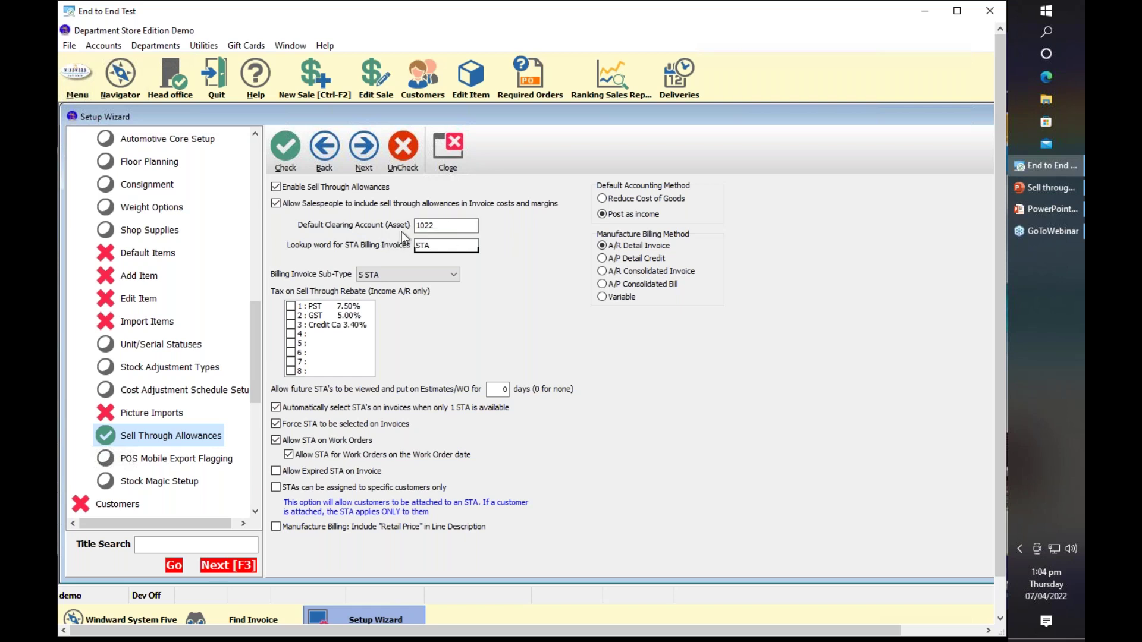
click(443, 229)
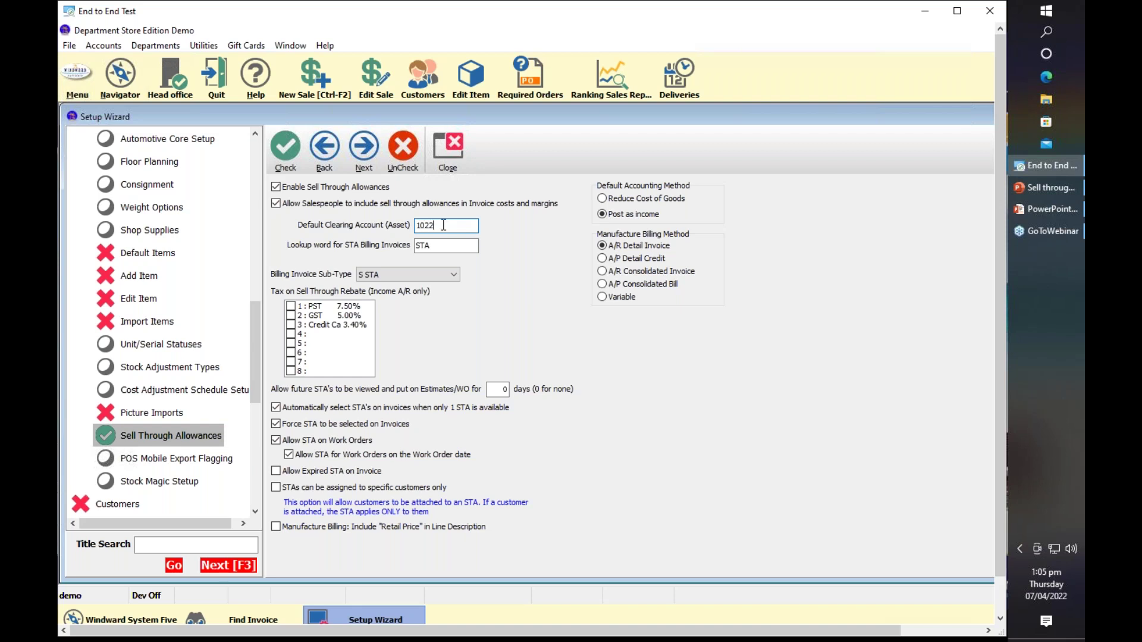
click(443, 245)
click(455, 276)
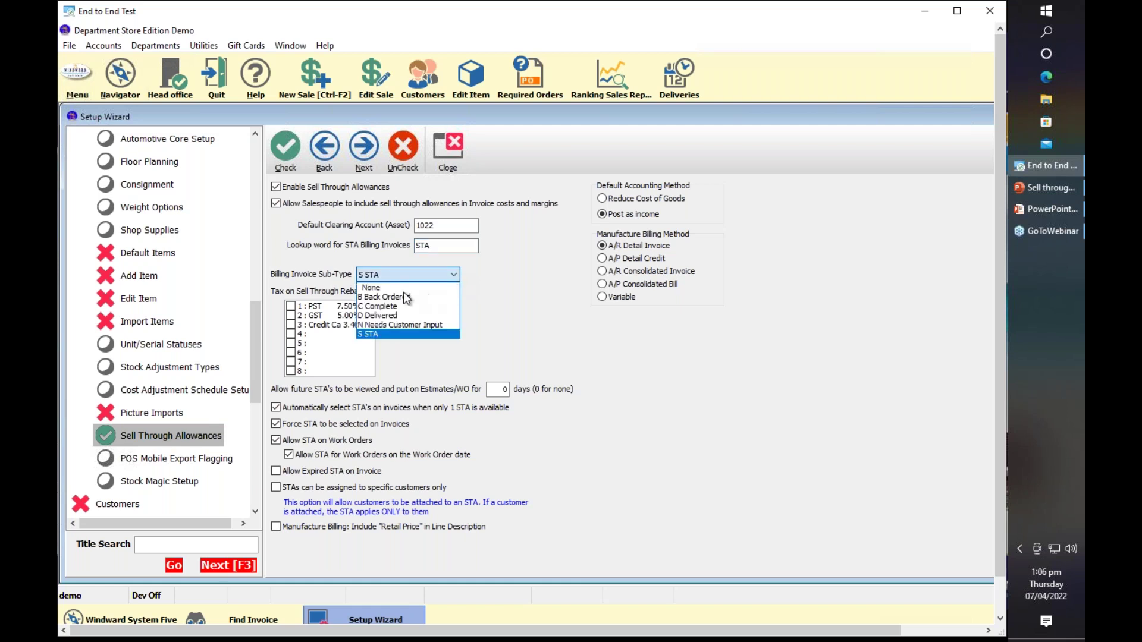
click(380, 333)
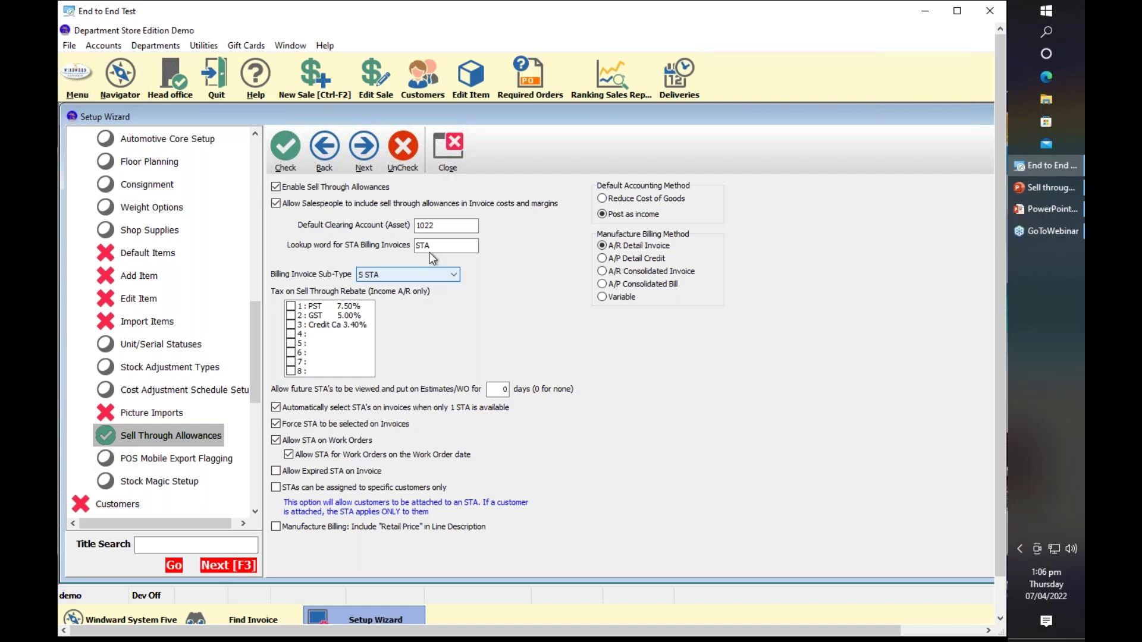
click(455, 276)
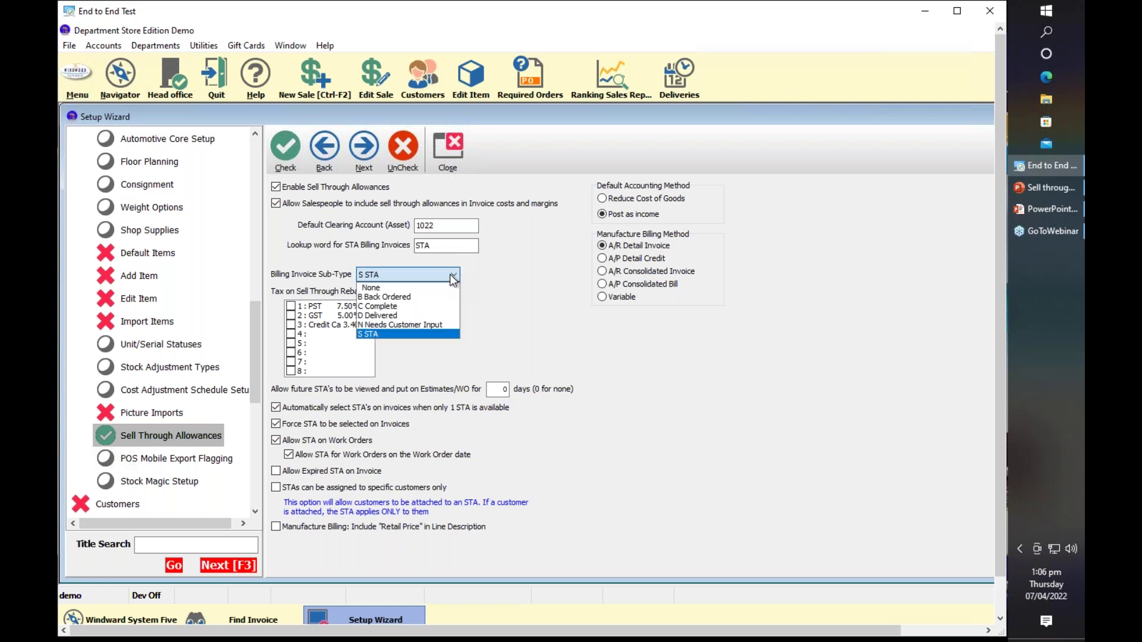
Inspect the STA entry among the invoice sub types in Invoice Setup, and close that setup.
click(129, 616)
click(130, 615)
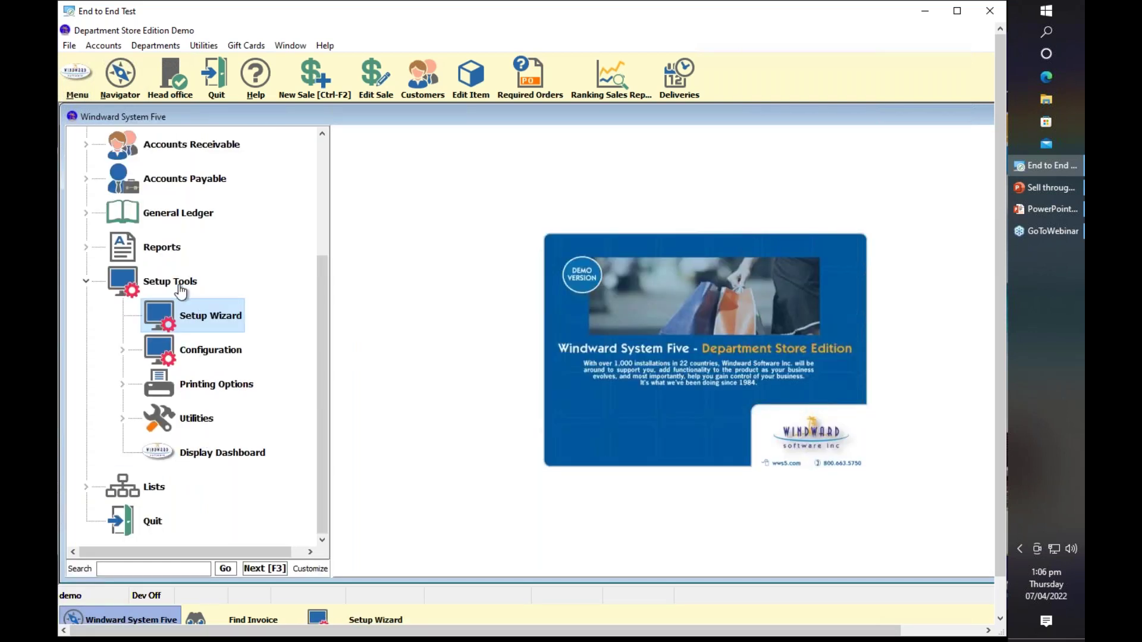
double_click(205, 384)
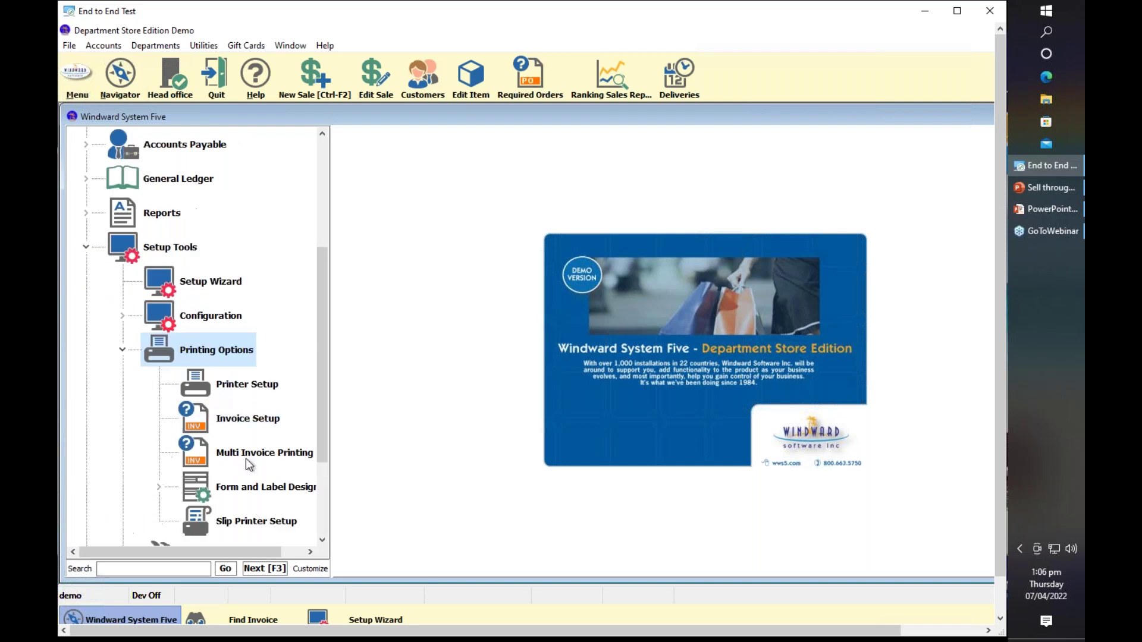
double_click(244, 418)
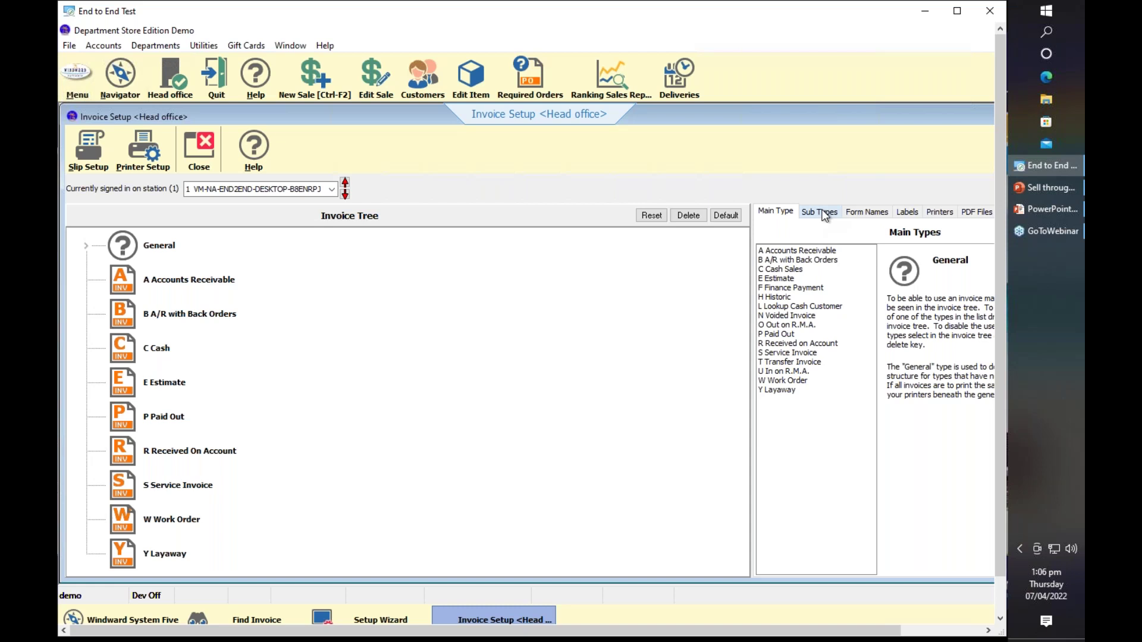
click(820, 213)
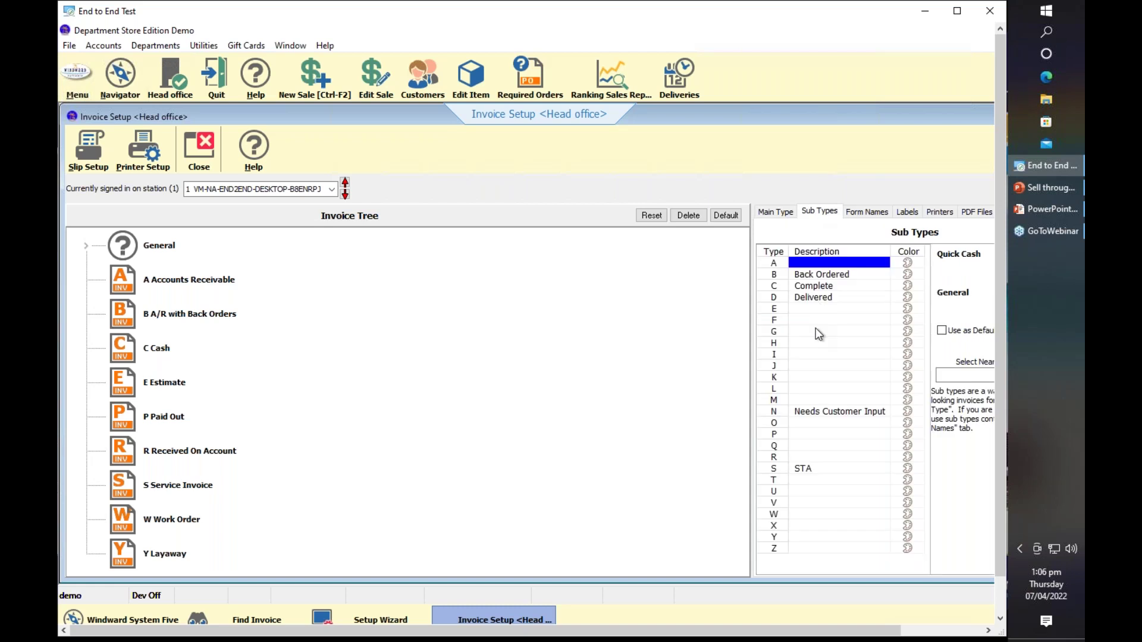
click(803, 470)
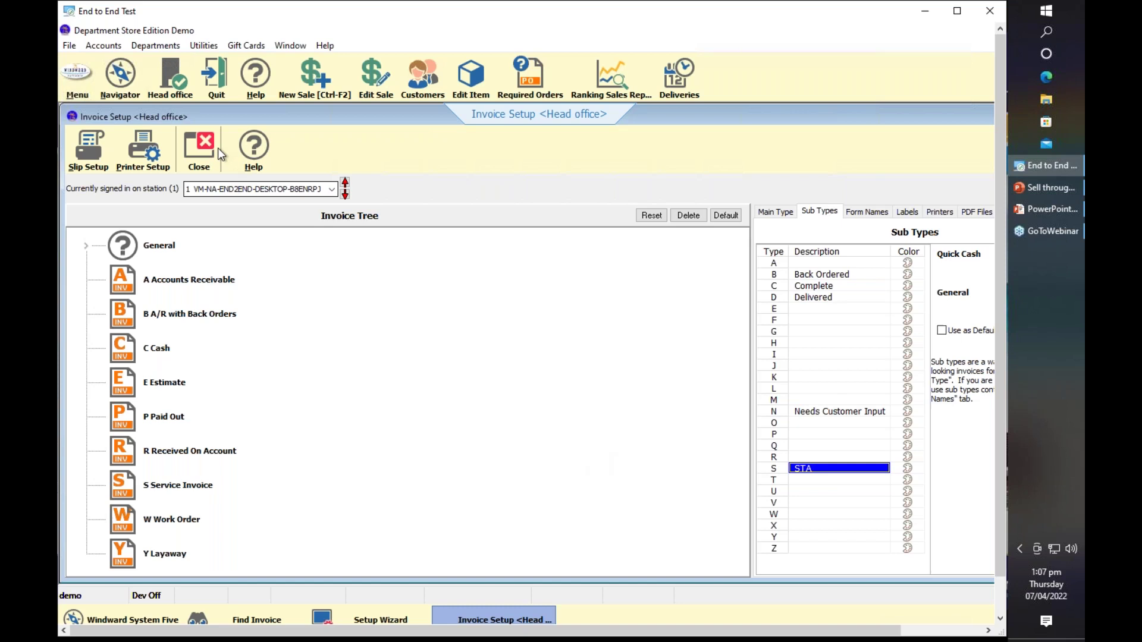
click(199, 148)
Return to the Sell Through Allowances setup and check the available billing invoice sub-types.
click(364, 615)
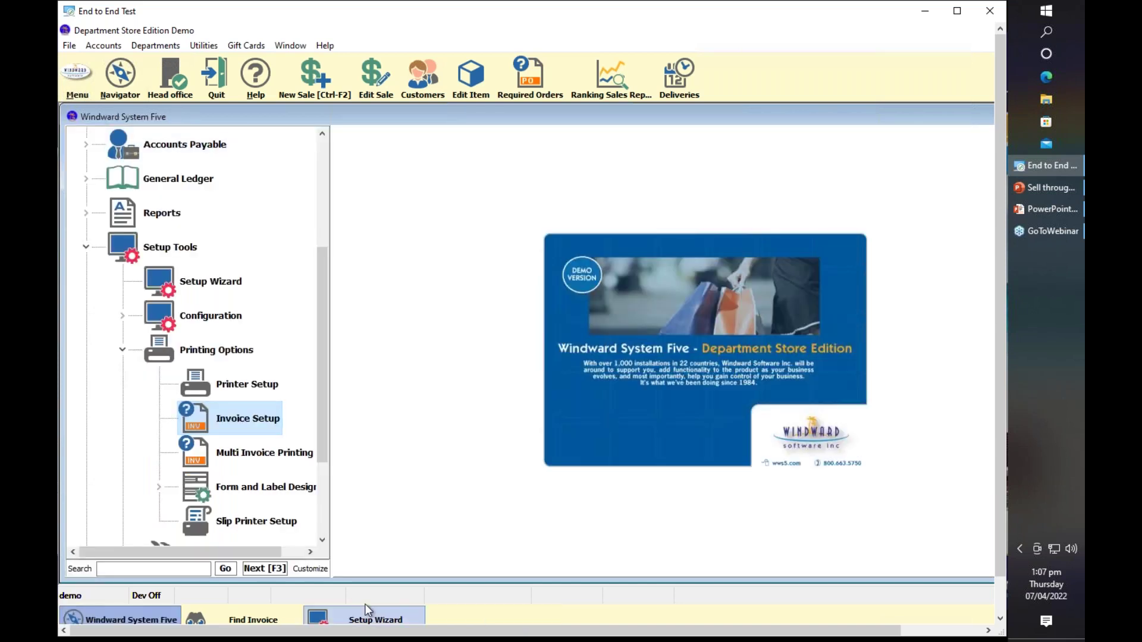
click(449, 274)
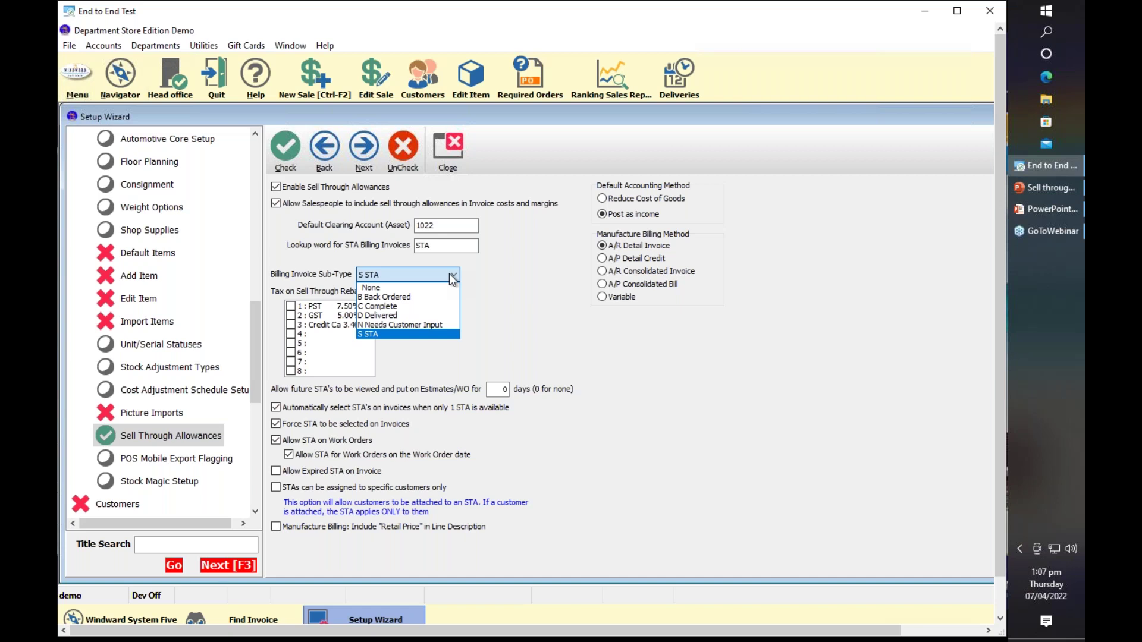
click(493, 270)
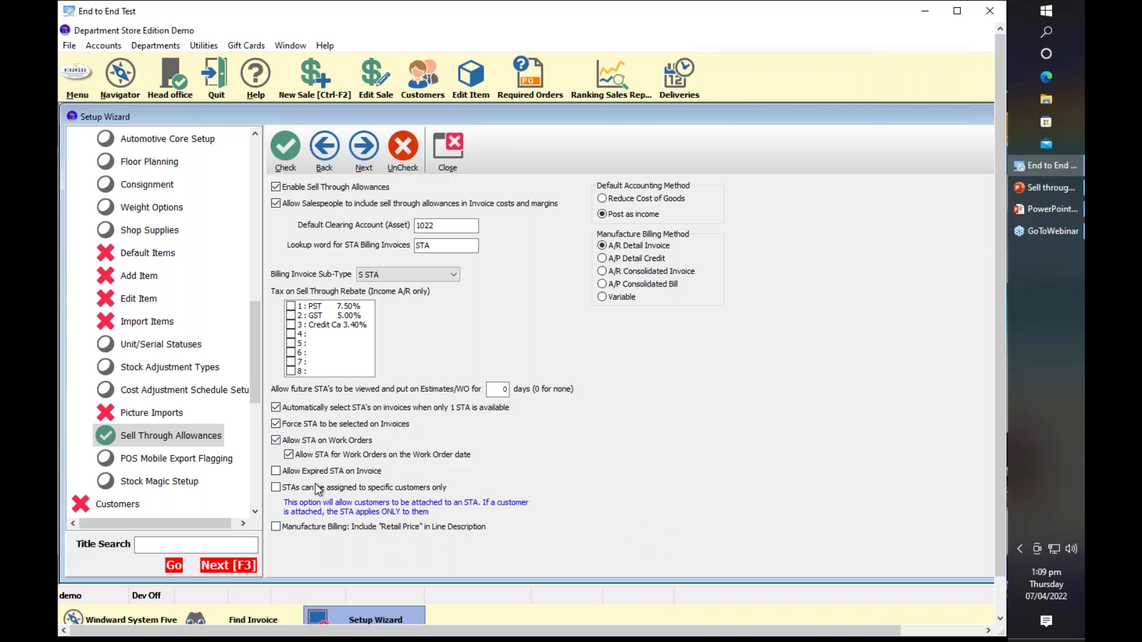
Allow expired STAs on invoices, set the default accounting method to Reduce Cost of Goods, and close the Setup Wizard.
click(276, 470)
click(602, 198)
click(448, 155)
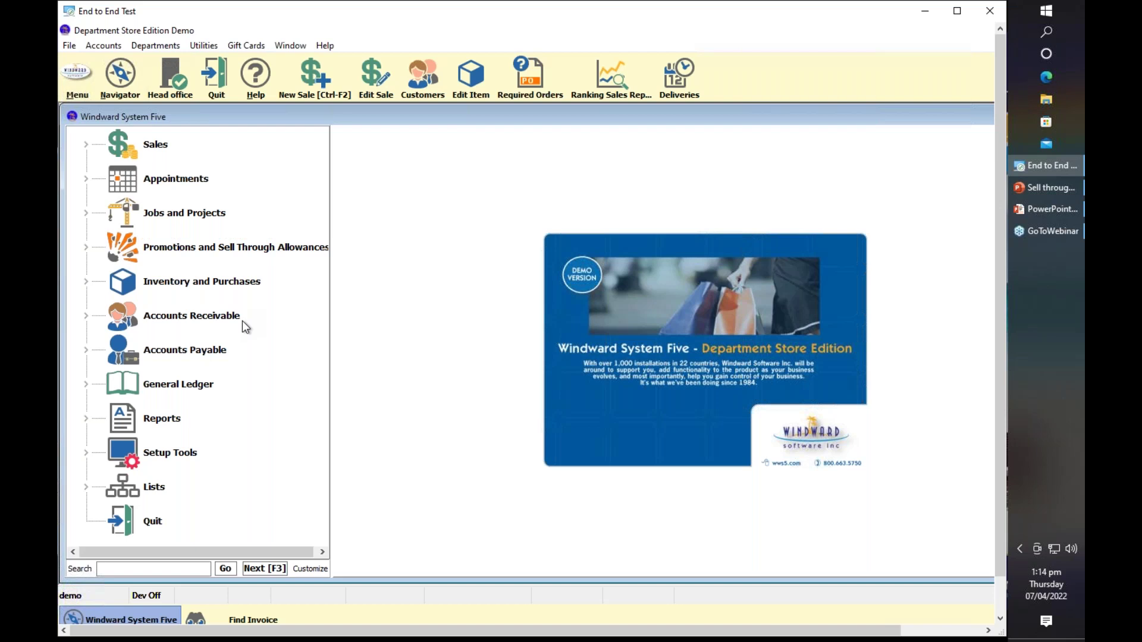
Add a sell through allowance for part R902-88, KitchenAid 18.8 Cubic Foot (White), from the Appliance category.
double_click(172, 250)
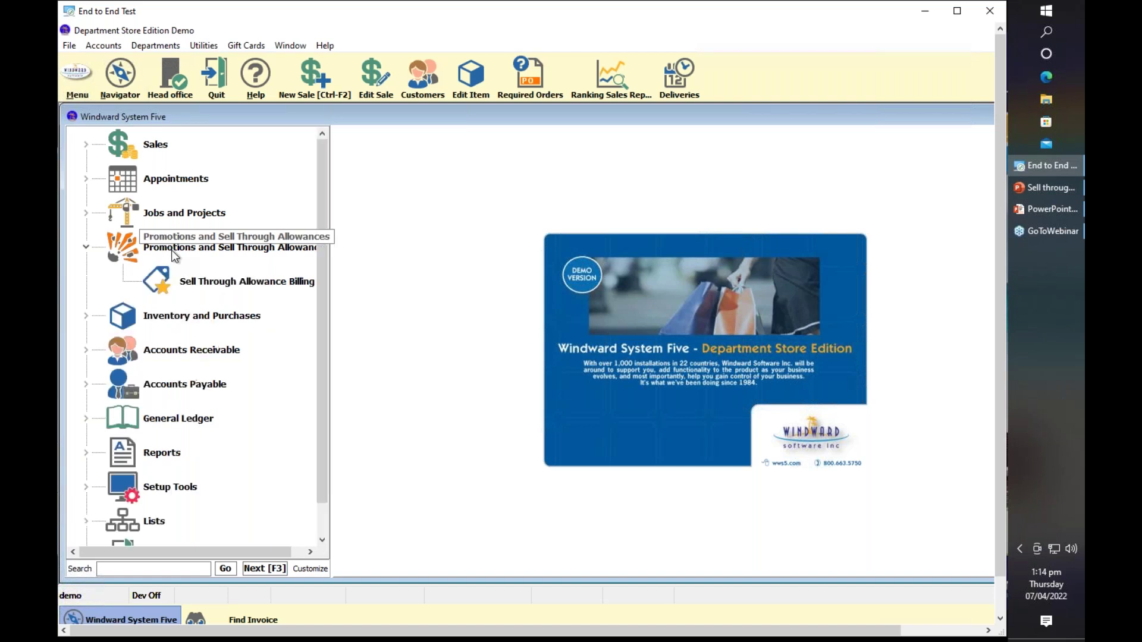
click(239, 286)
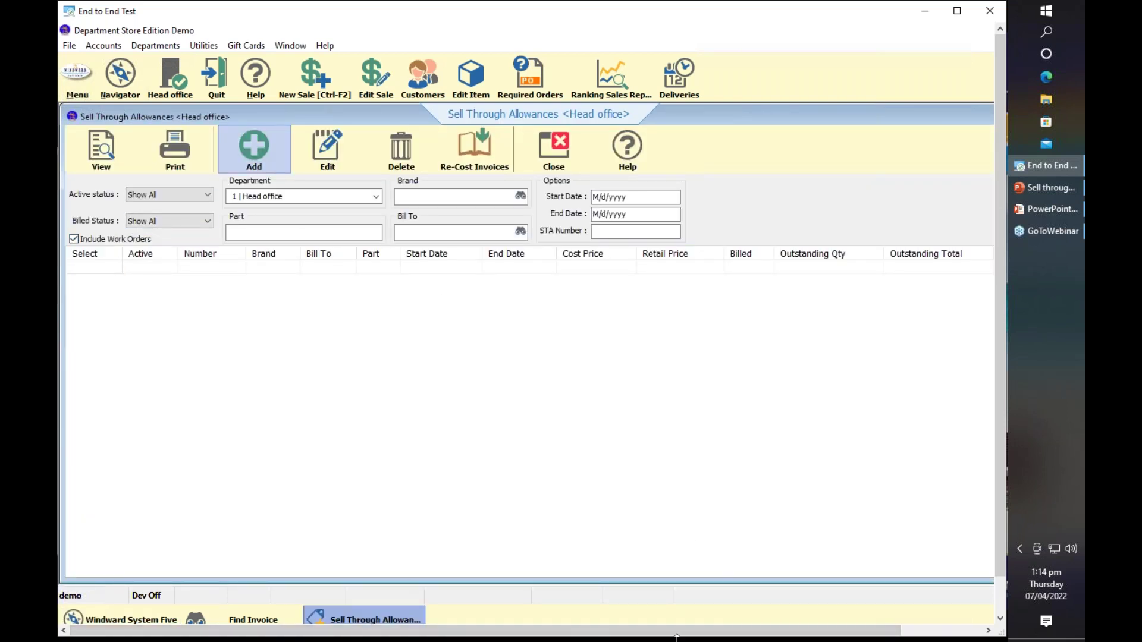
click(253, 145)
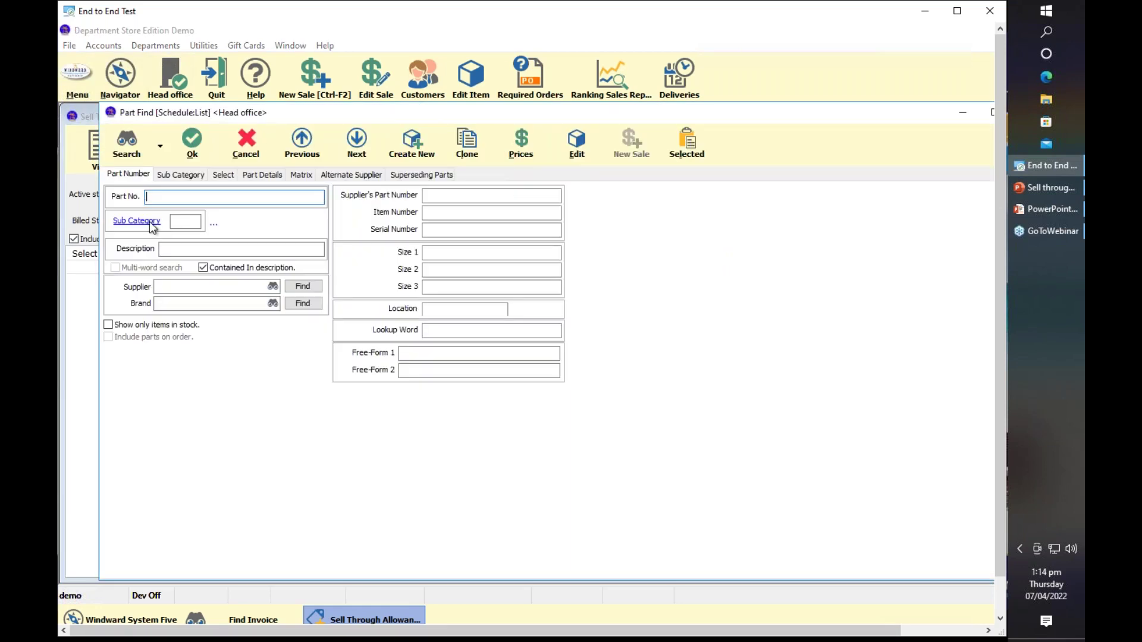
click(148, 221)
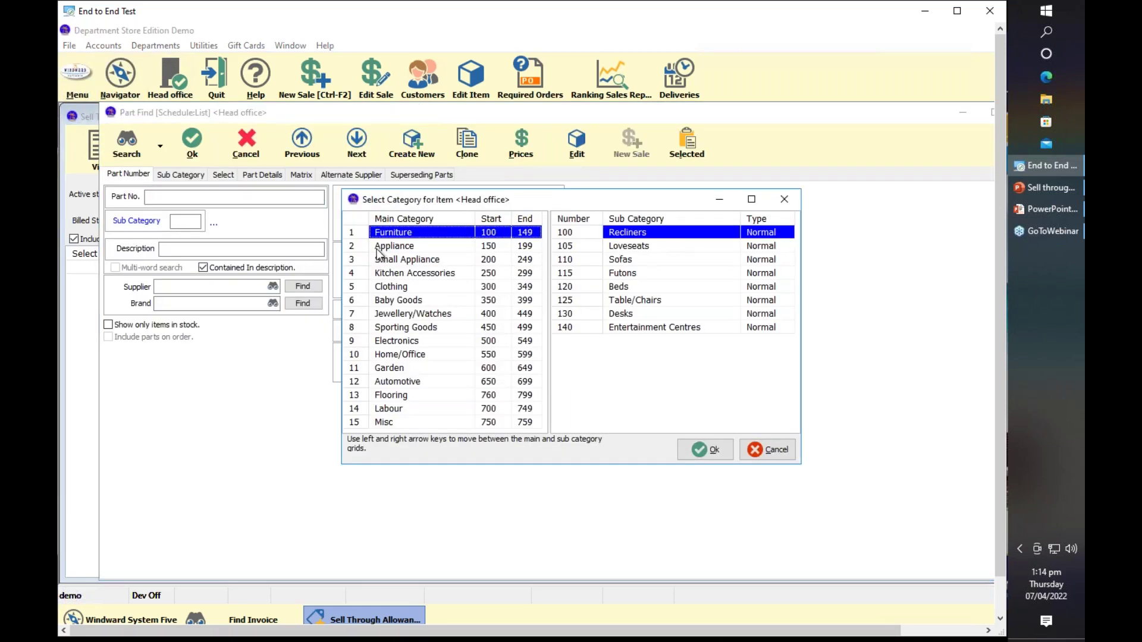
click(379, 249)
click(701, 451)
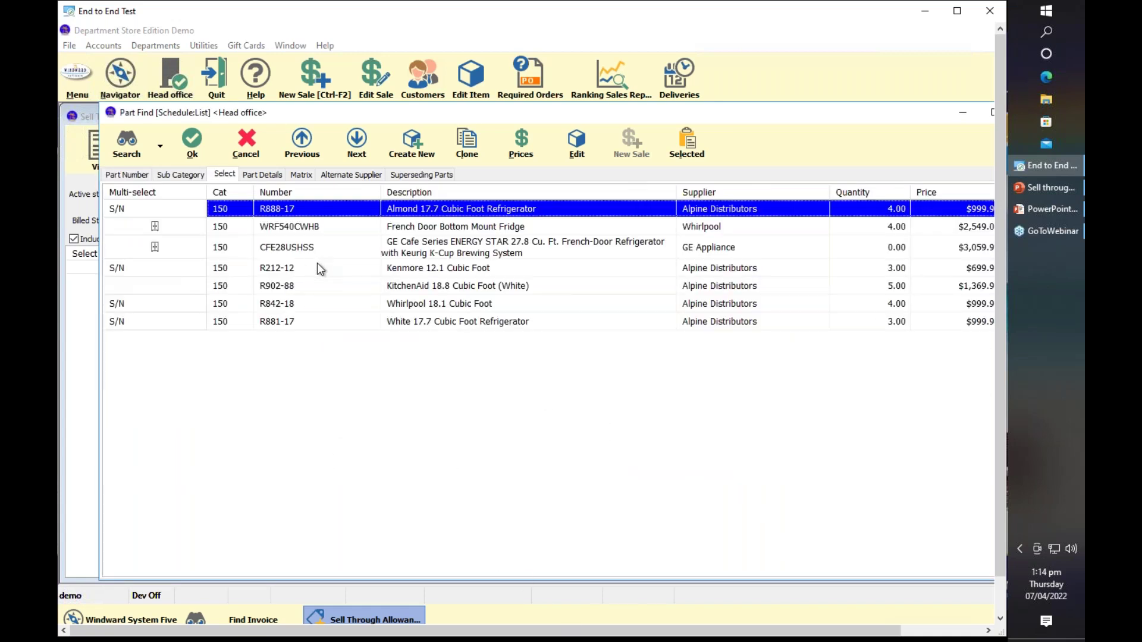
click(283, 290)
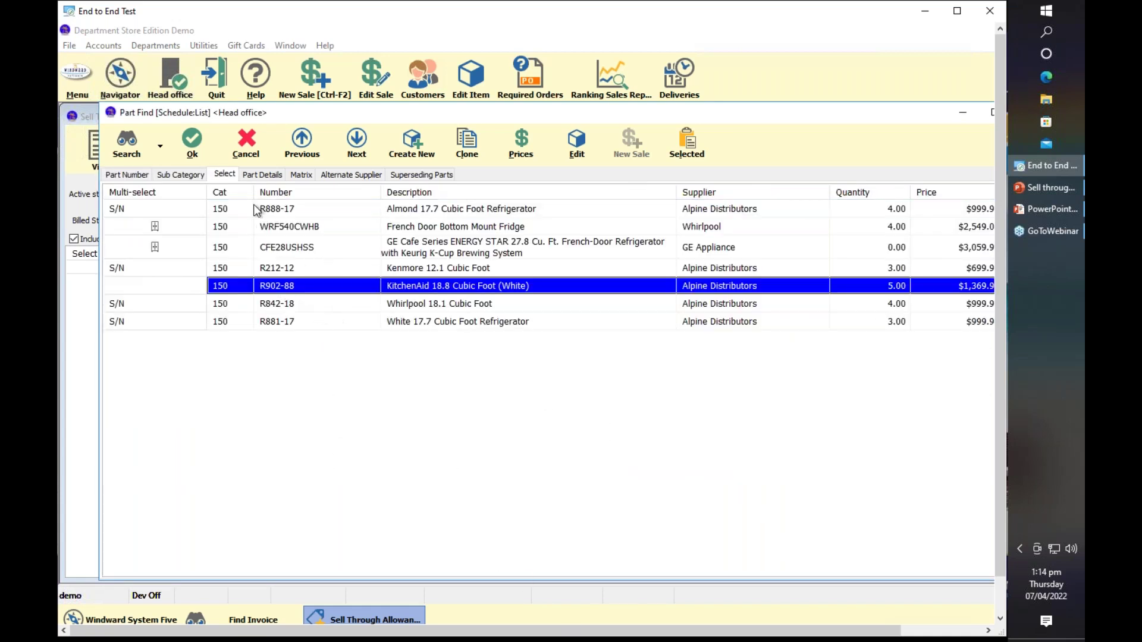
click(193, 136)
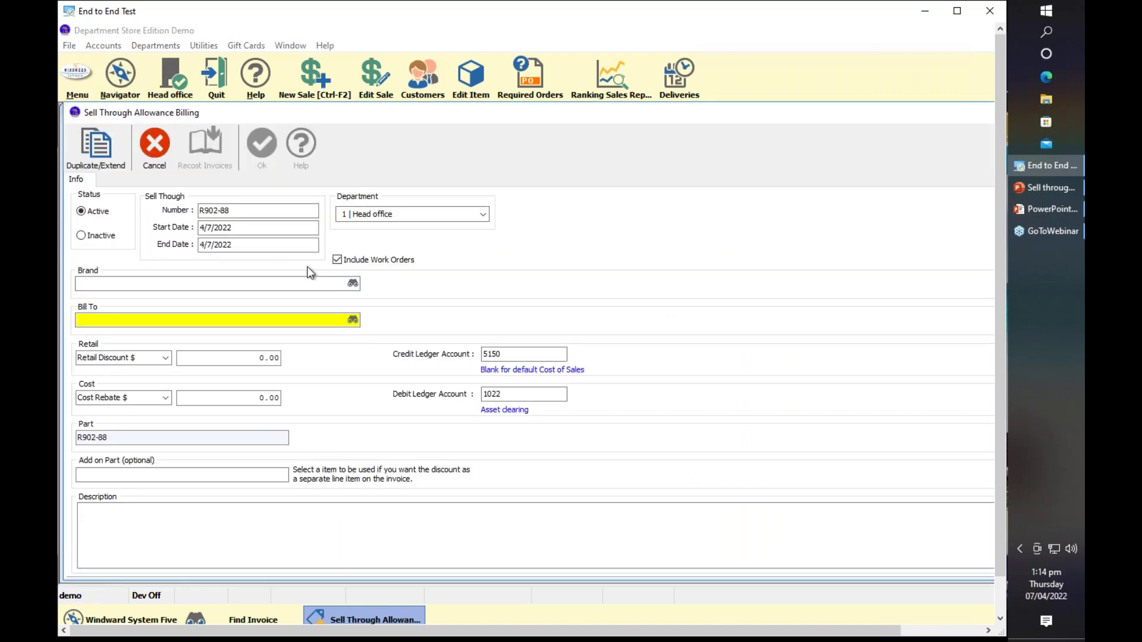
Search the customers for "sta" and set STA - Alpine Distributors as the allowance's Bill To.
click(306, 320)
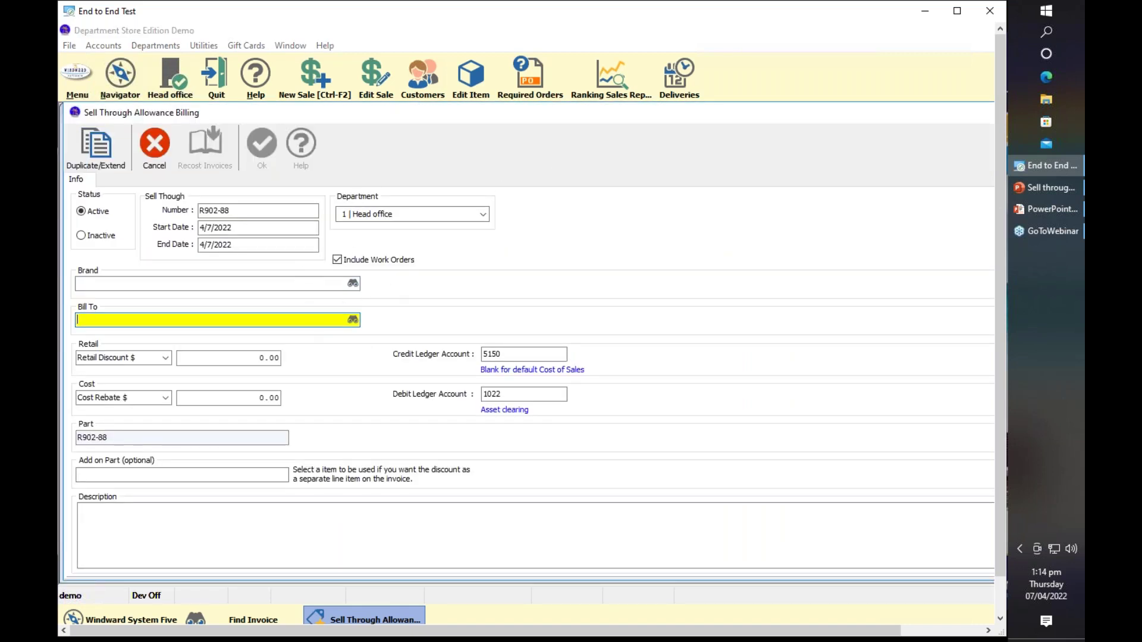
click(353, 320)
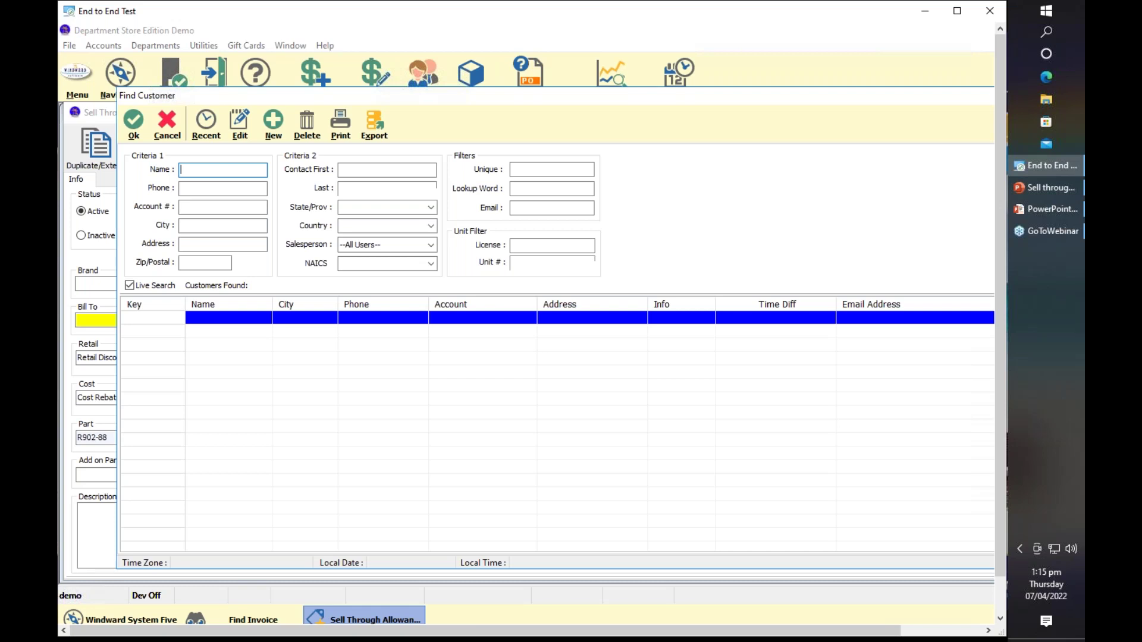
text(sta)
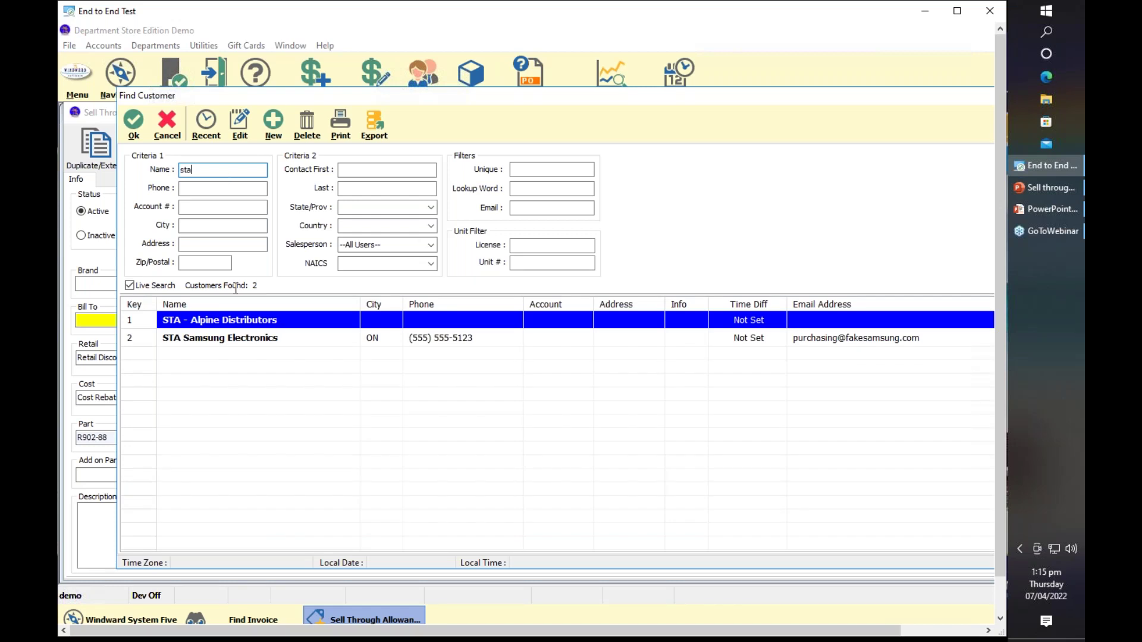
click(241, 326)
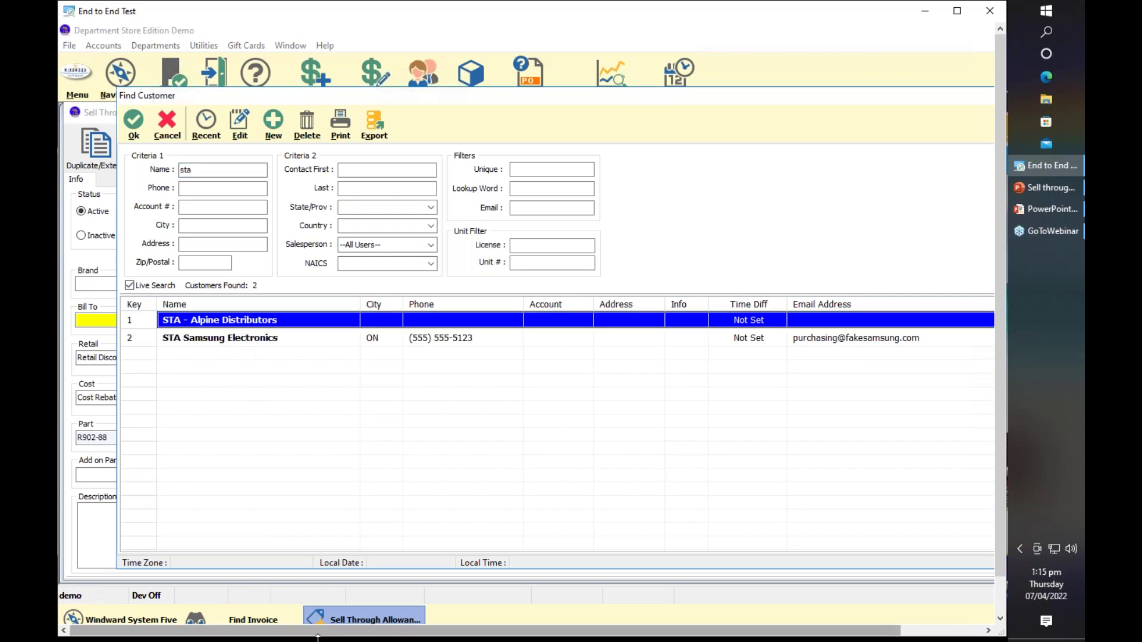
click(133, 121)
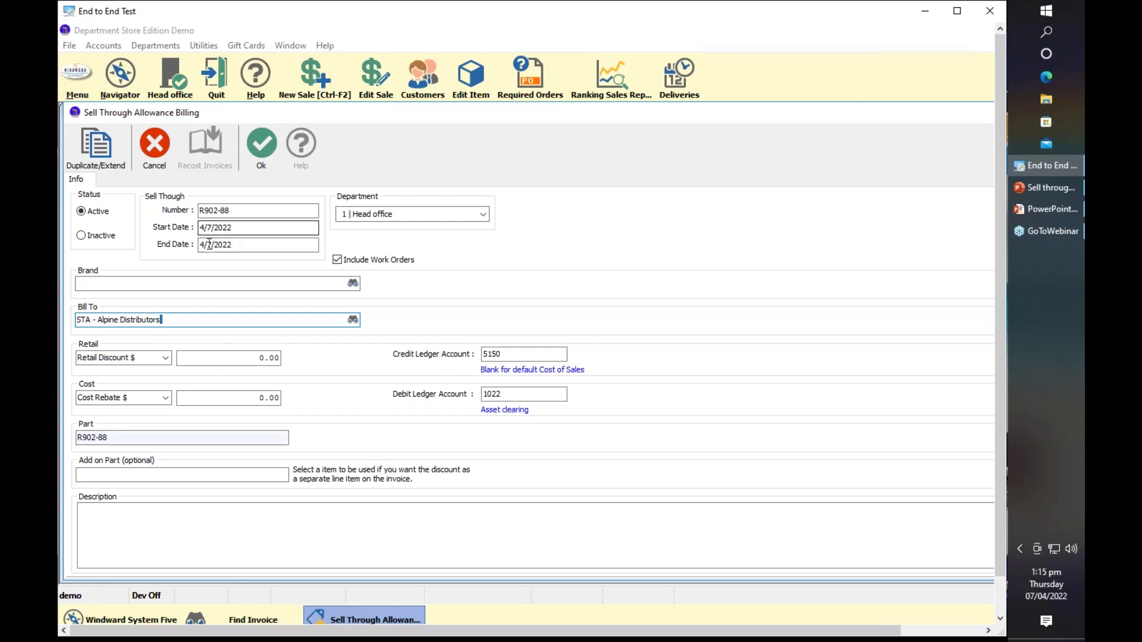
Set the sell through allowance's end date to 4/30/2022.
drag(214, 245, 208, 244)
text(4/3)
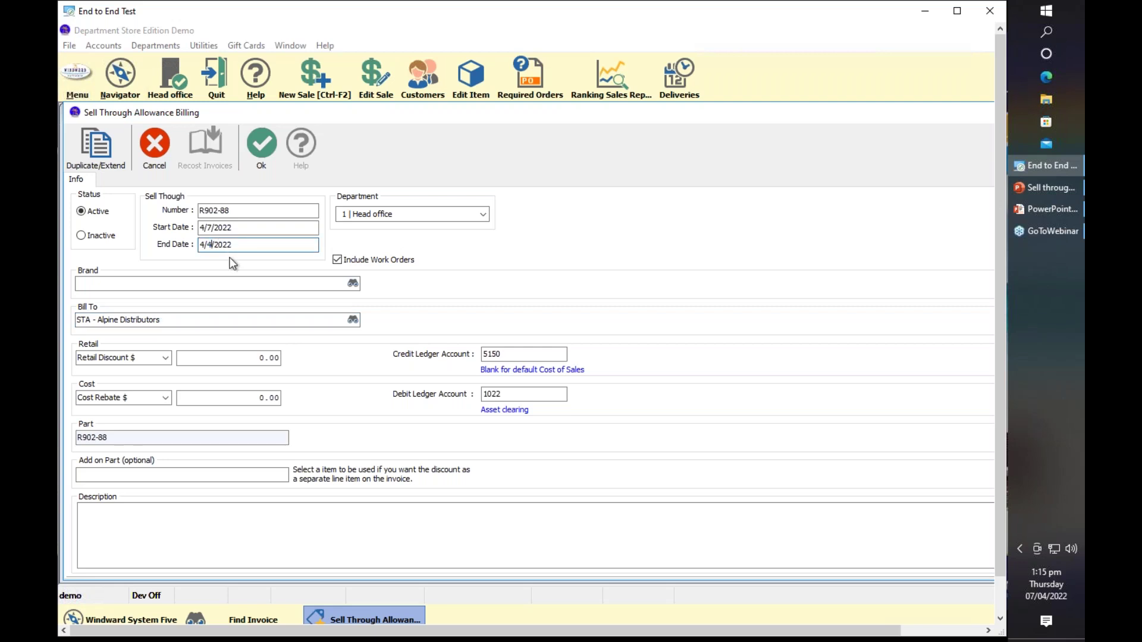
text(0)
key(Tab)
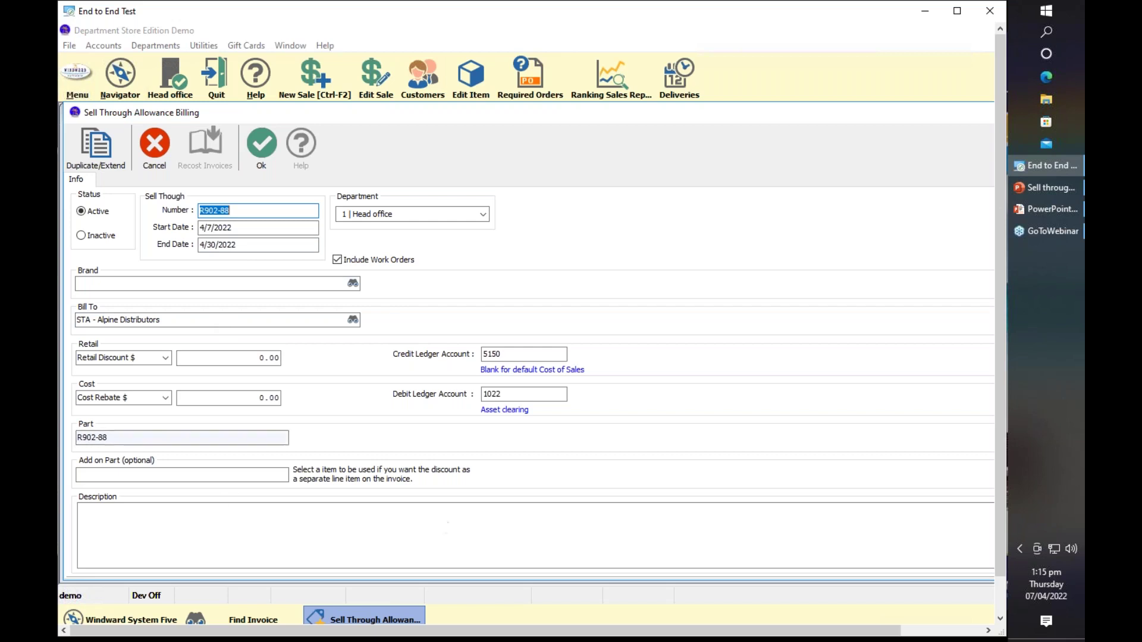
Review the retail discount and cost rebate calculation types available for the allowance.
click(166, 360)
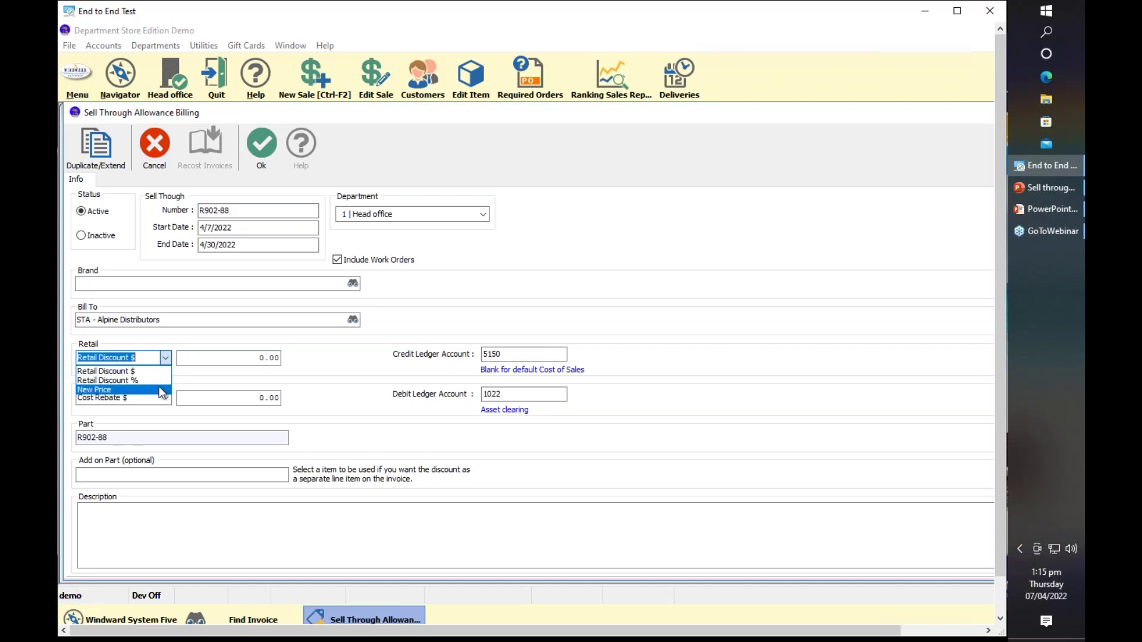
click(201, 373)
click(164, 397)
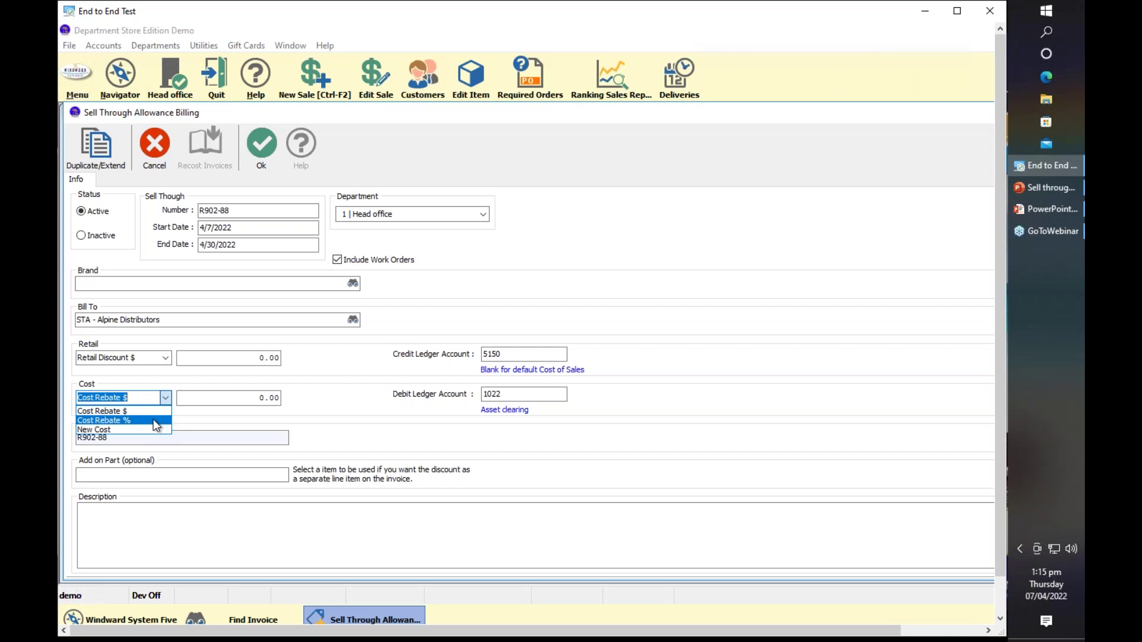
click(198, 375)
Set the allowance's Retail Discount $ to 50.00 and its Cost Rebate $ to 100.00.
click(262, 357)
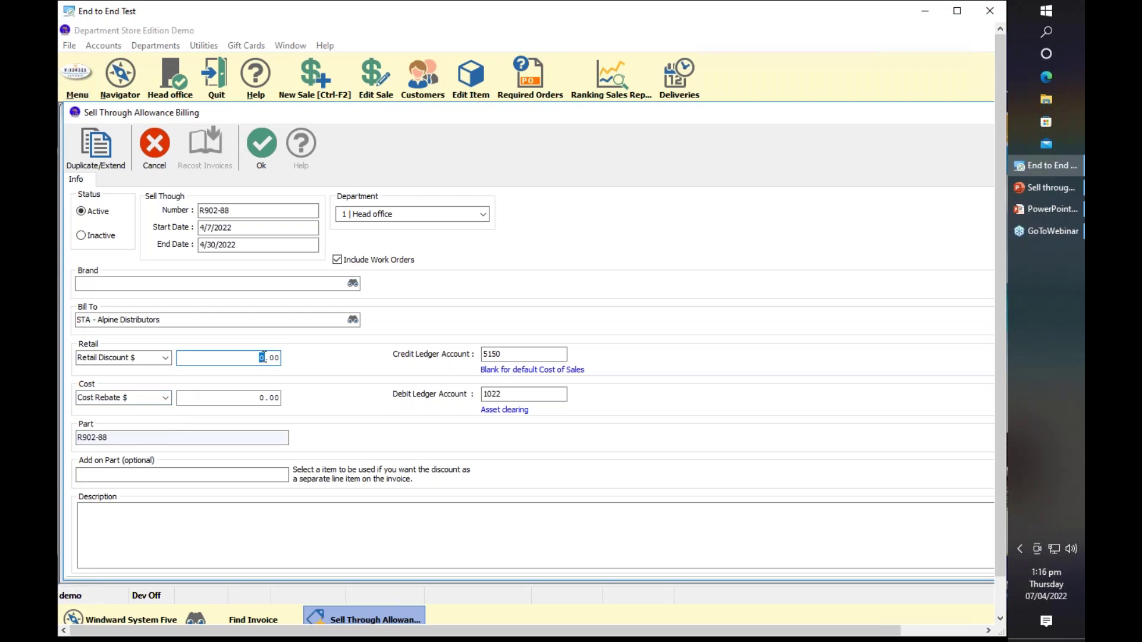
text(50)
key(Tab)
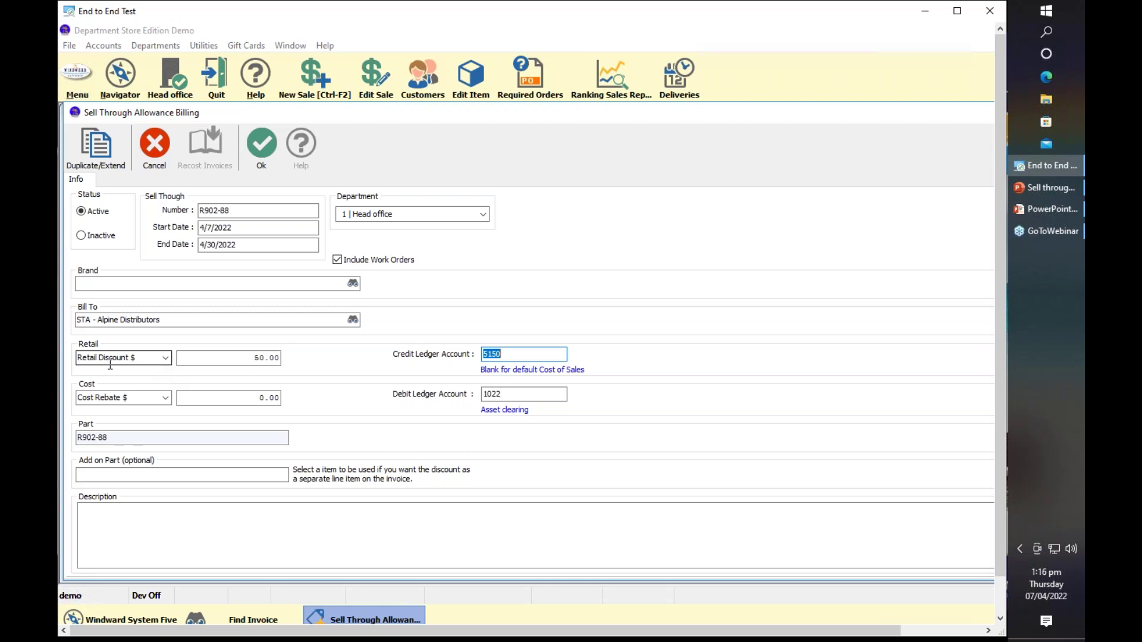
click(264, 398)
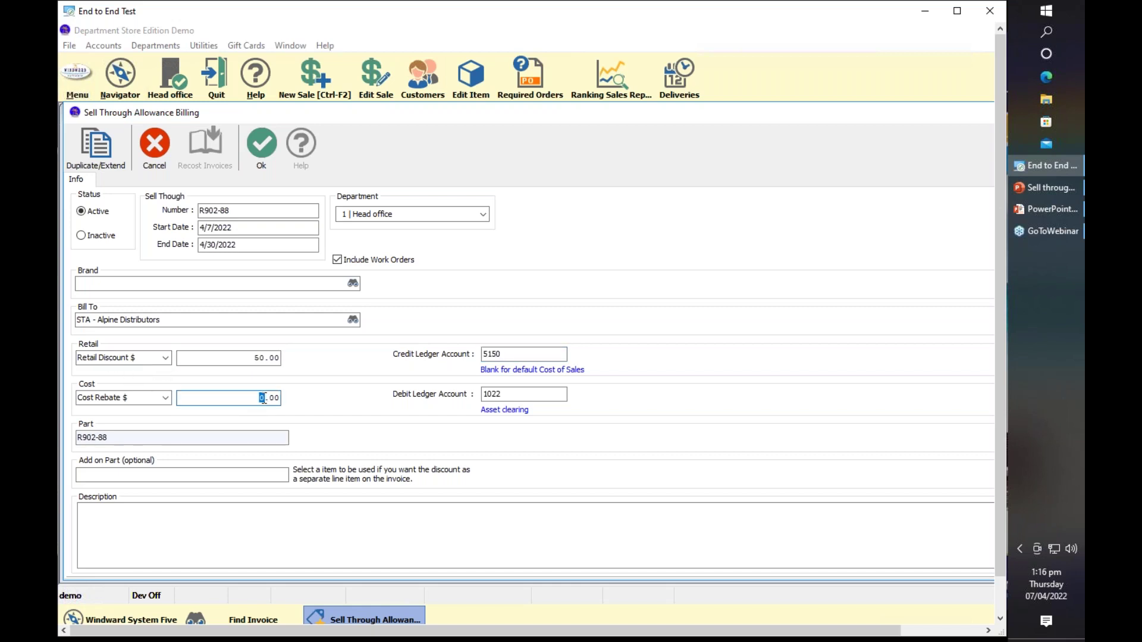
text(100)
key(Tab)
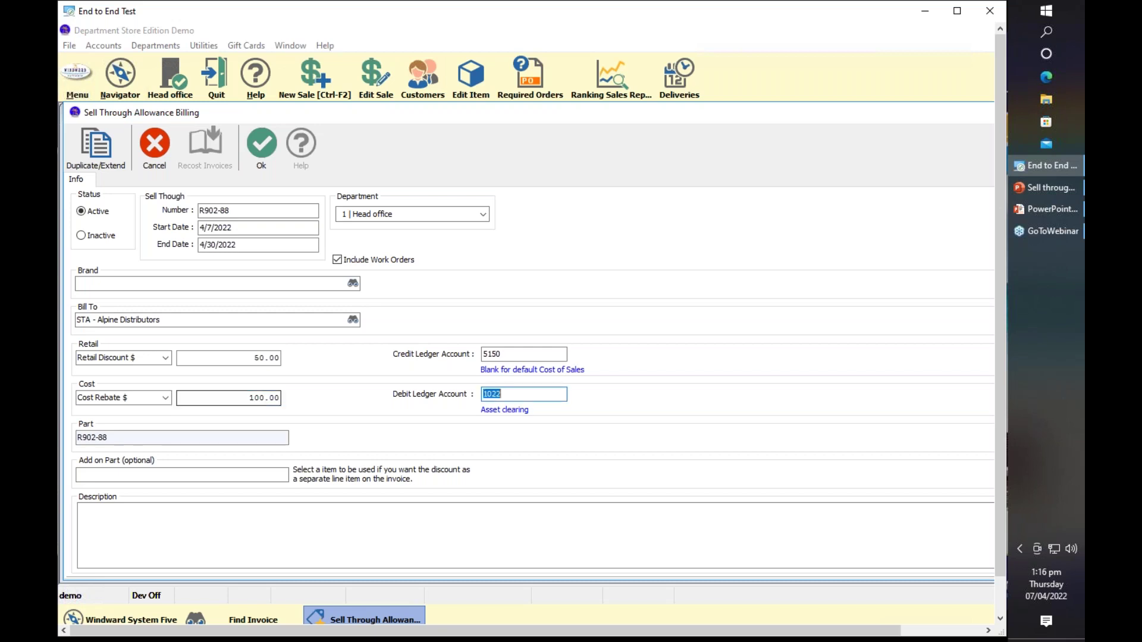
click(523, 355)
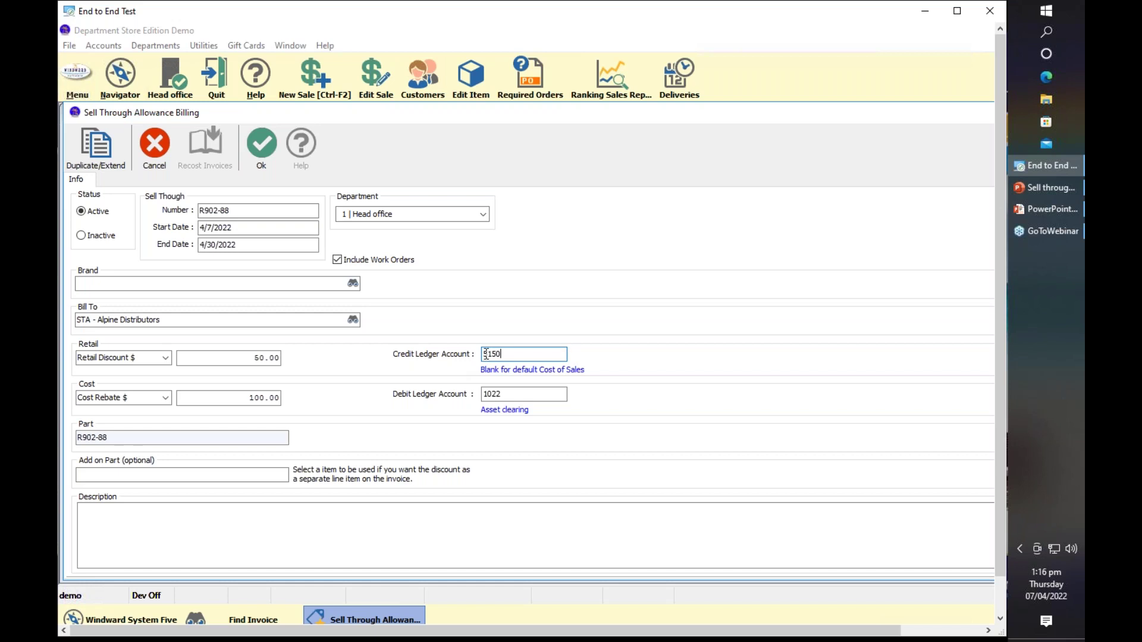
Review the allowance's credit and debit ledger accounts.
double_click(486, 353)
click(491, 355)
click(509, 395)
Set the allowance's optional add-on part to Discount and save the allowance.
click(166, 476)
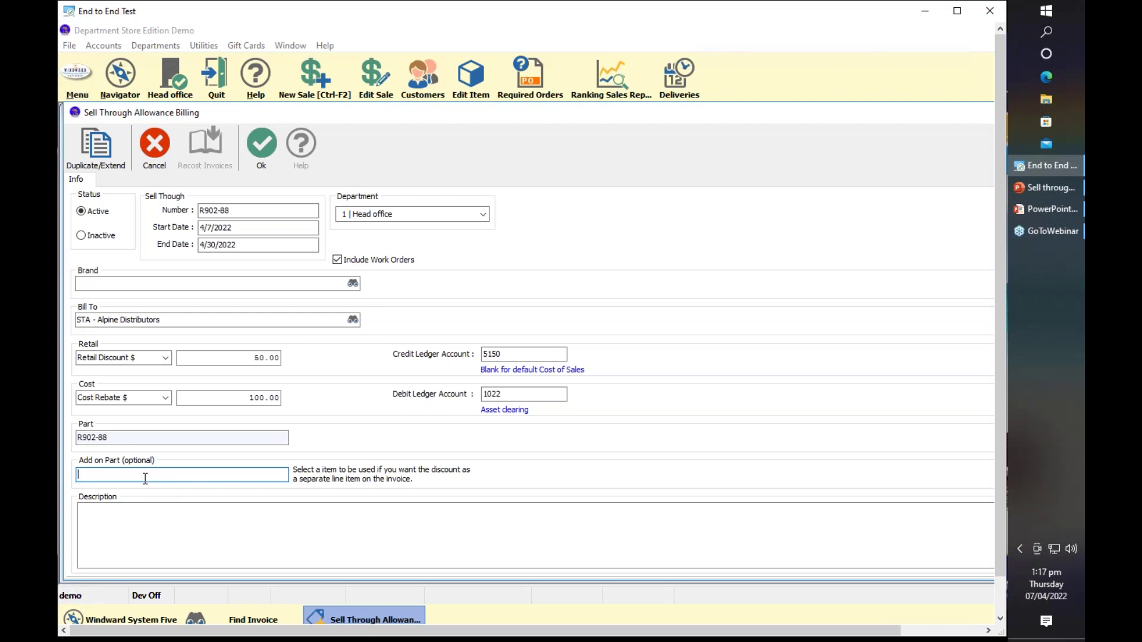
text(discount)
key(Return)
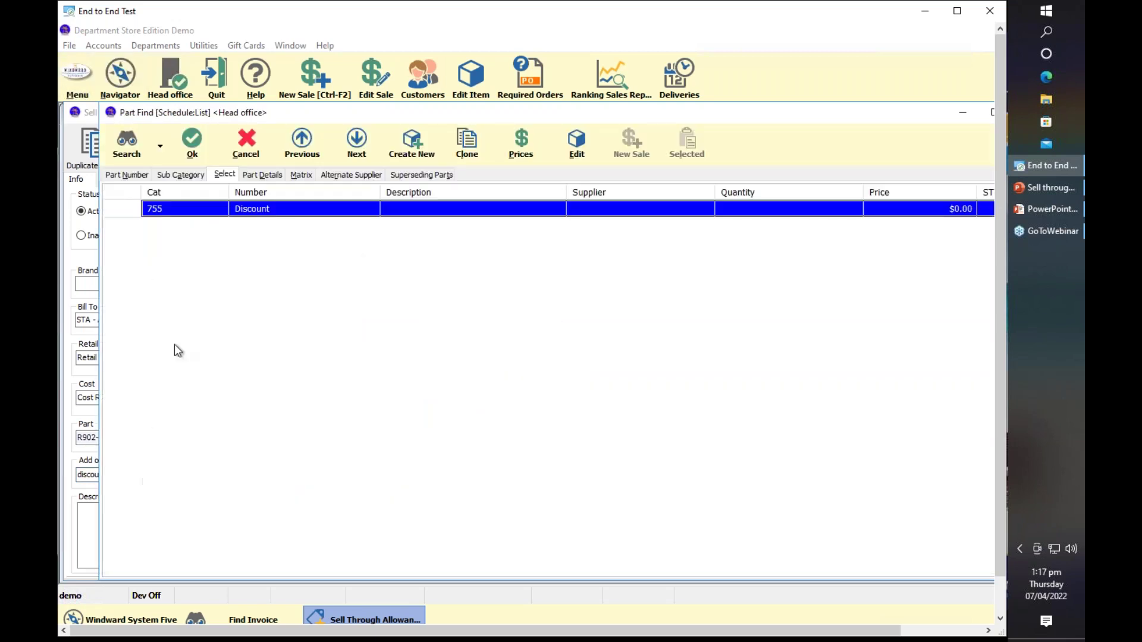
key(Return)
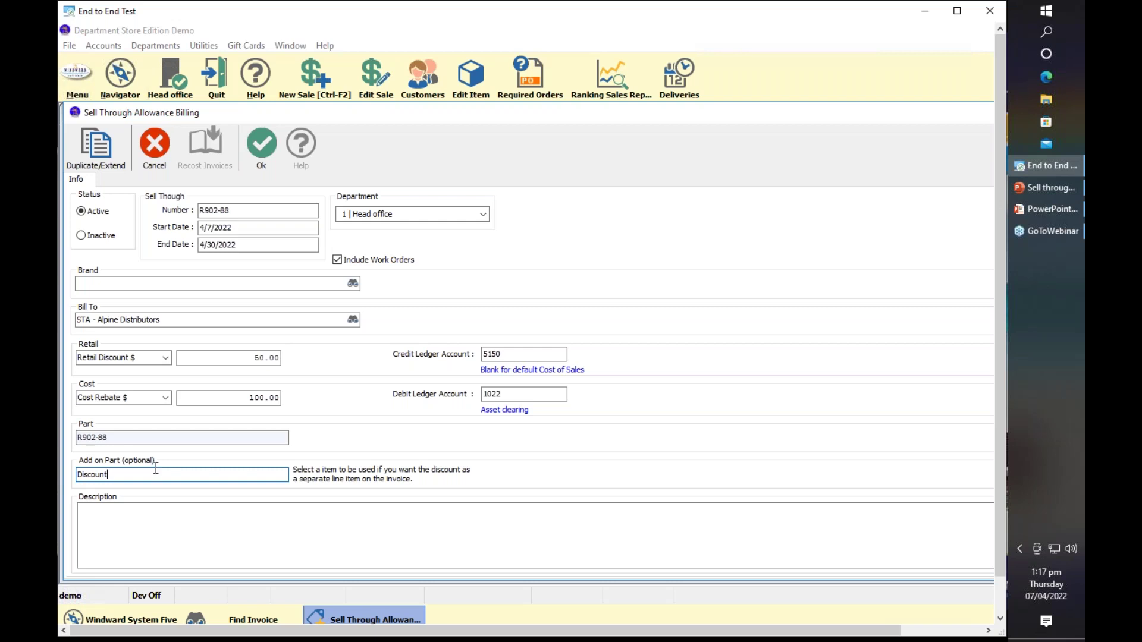
click(261, 147)
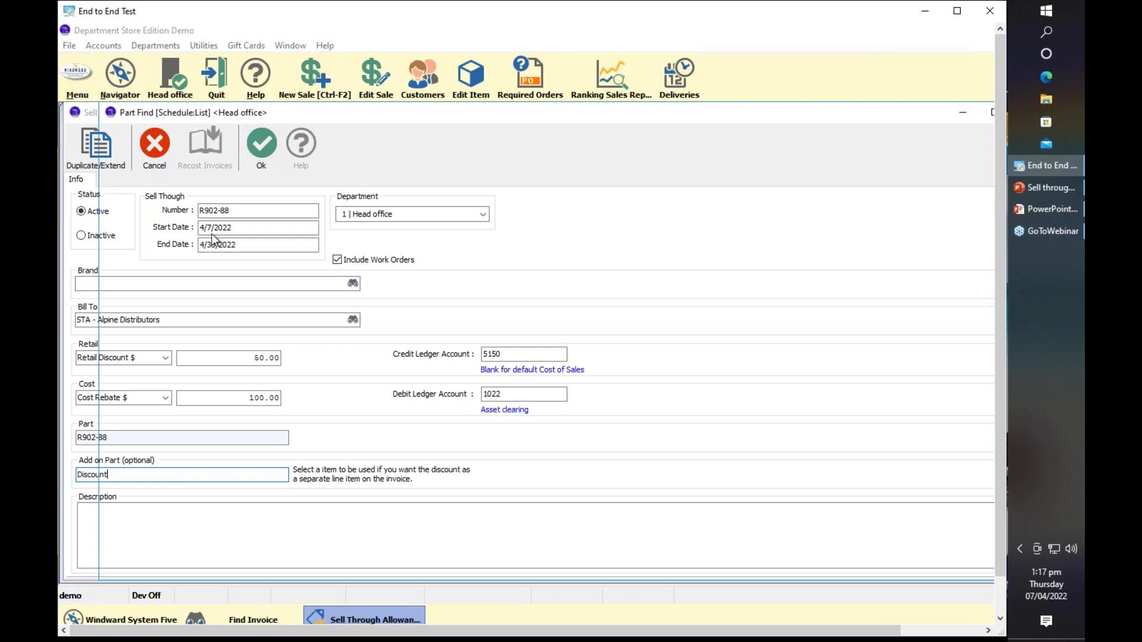
click(193, 147)
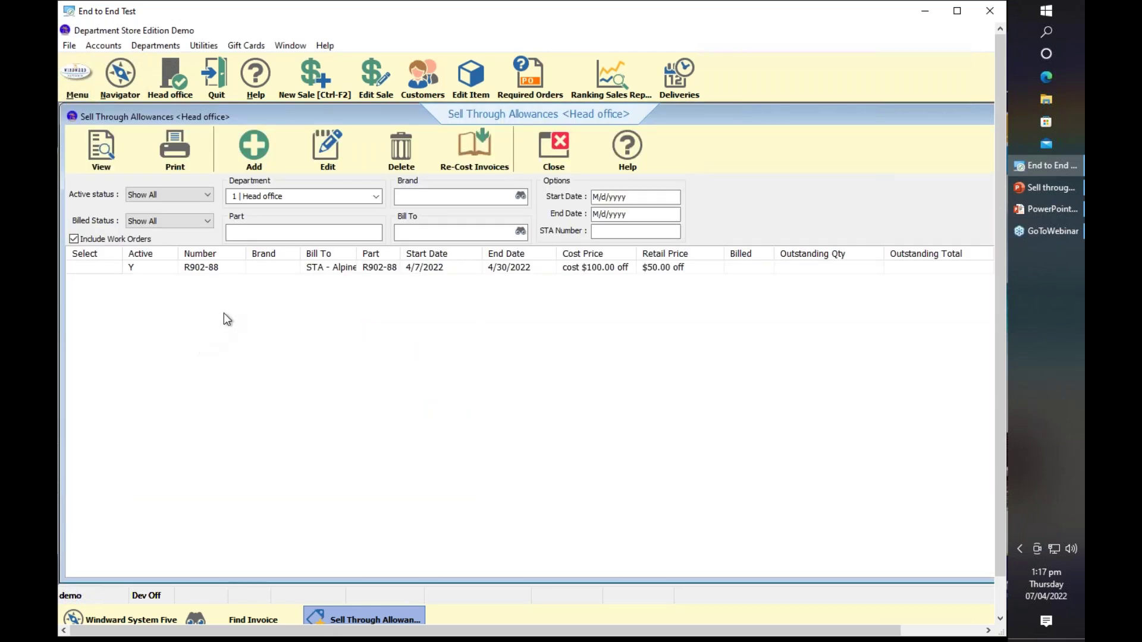
List all sell through allowances, copy the number from the R902-88 allowance ending 4/30/2022, and close the list.
click(109, 150)
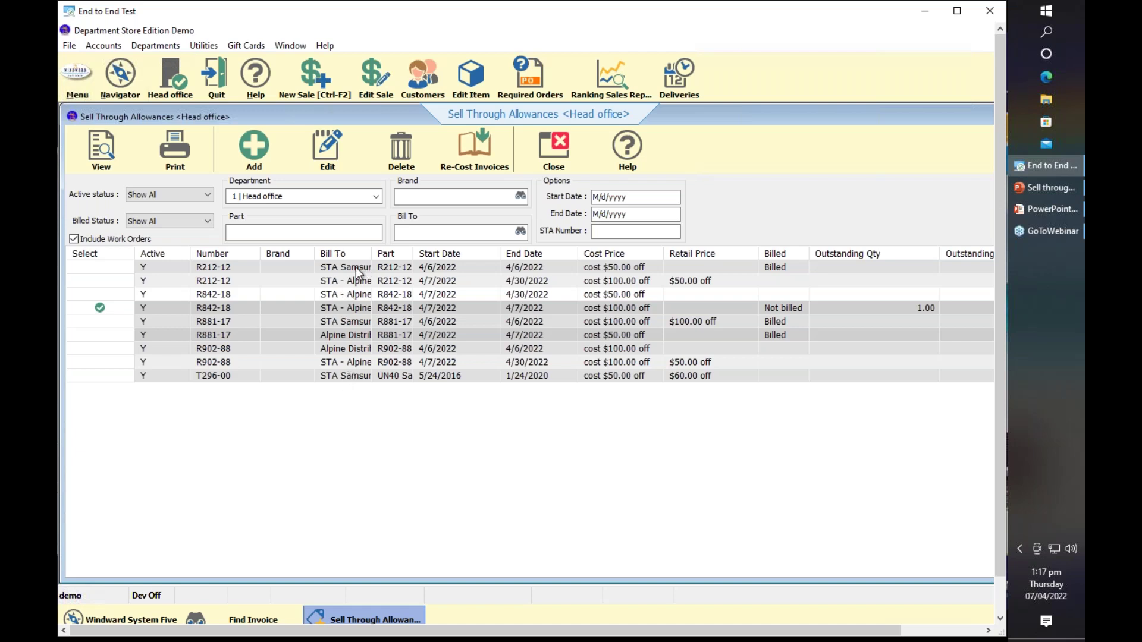
double_click(345, 365)
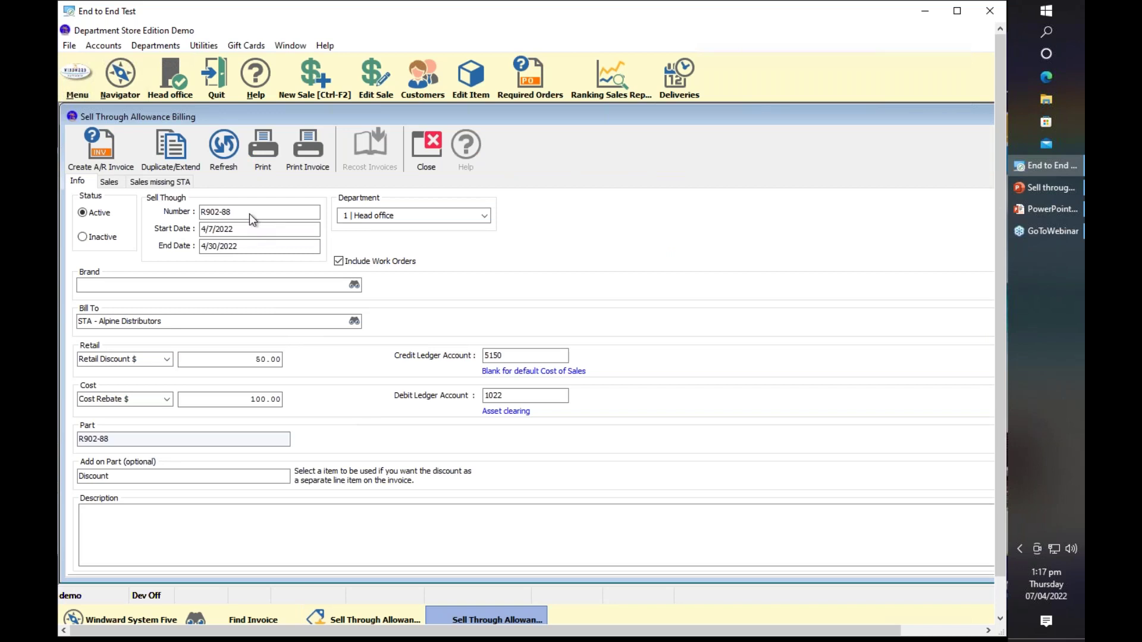
drag(235, 211, 196, 217)
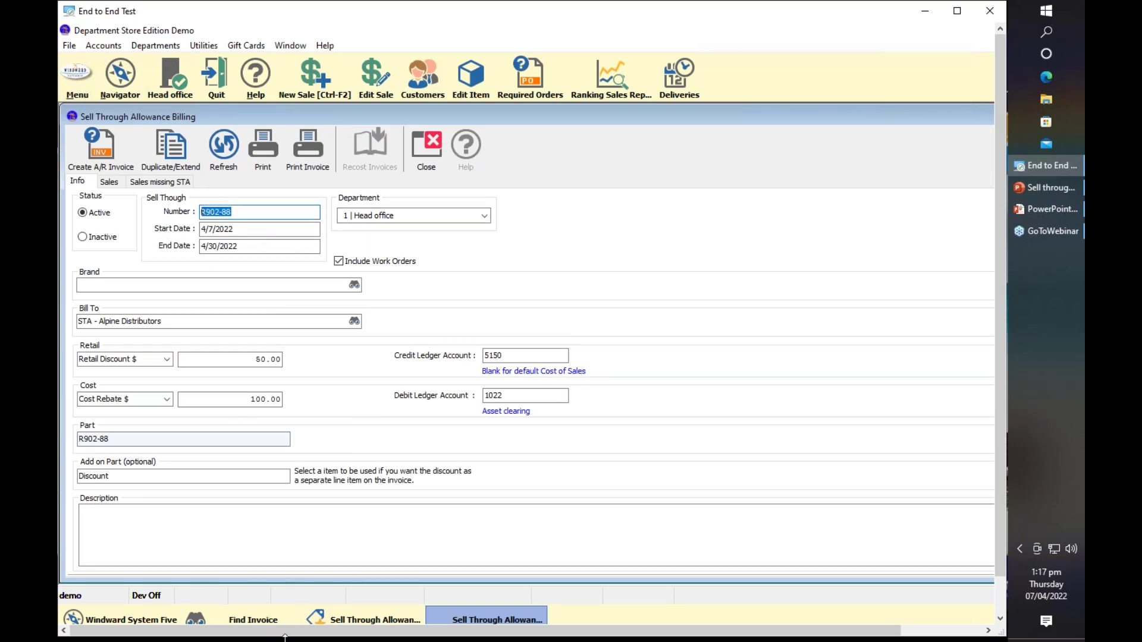
click(427, 156)
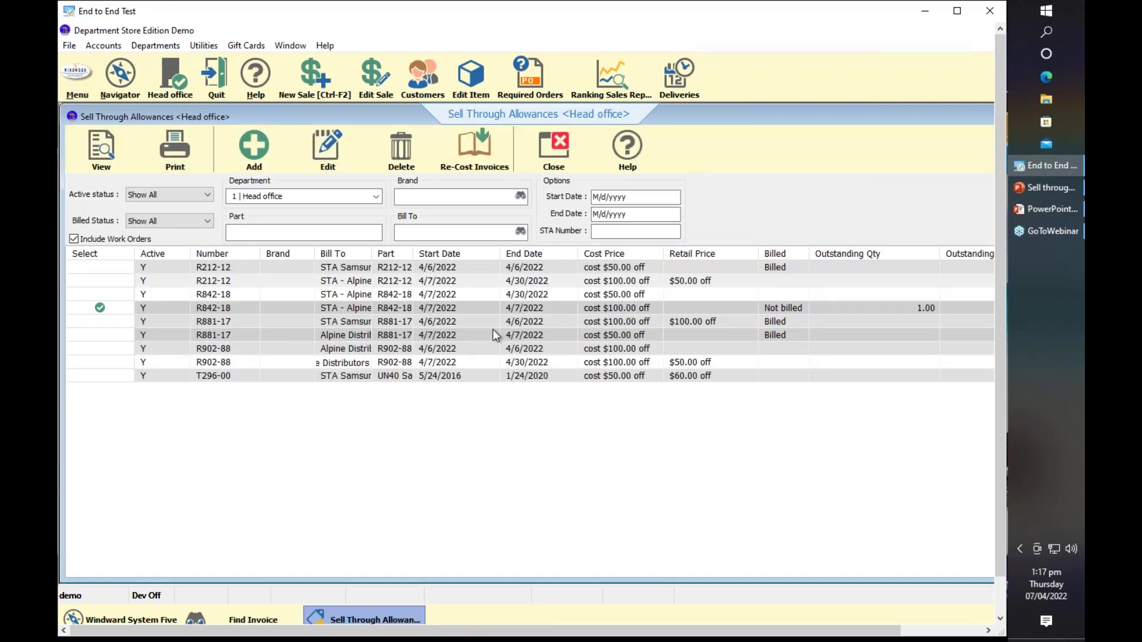
click(548, 146)
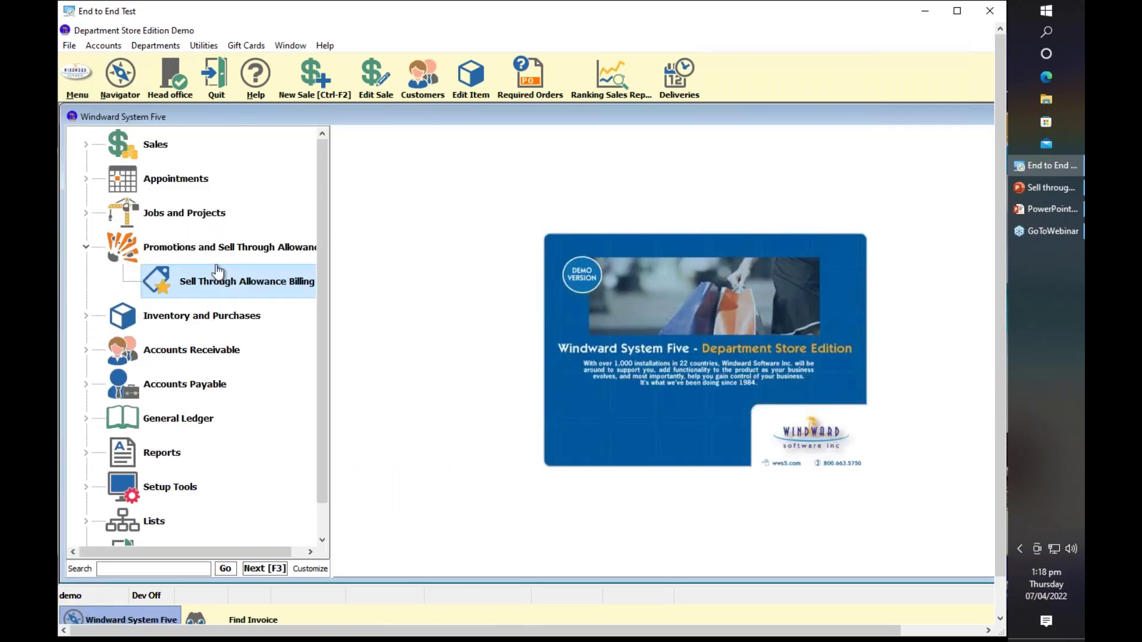
Open inventory item R902-88 for editing and view its sell through allowances.
click(205, 317)
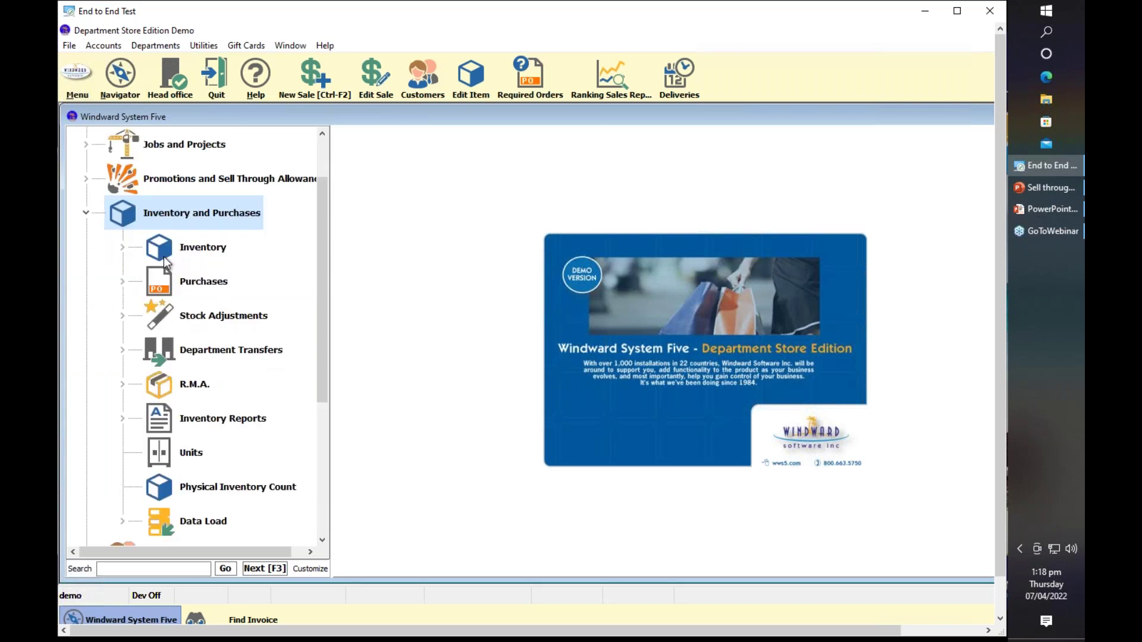
click(200, 250)
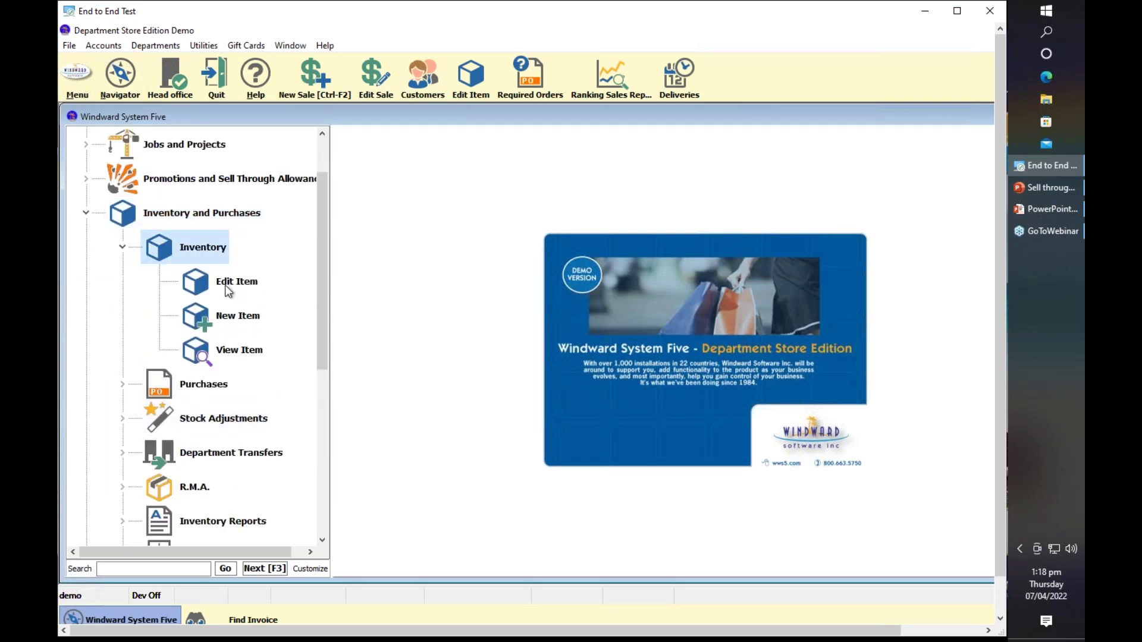
double_click(238, 284)
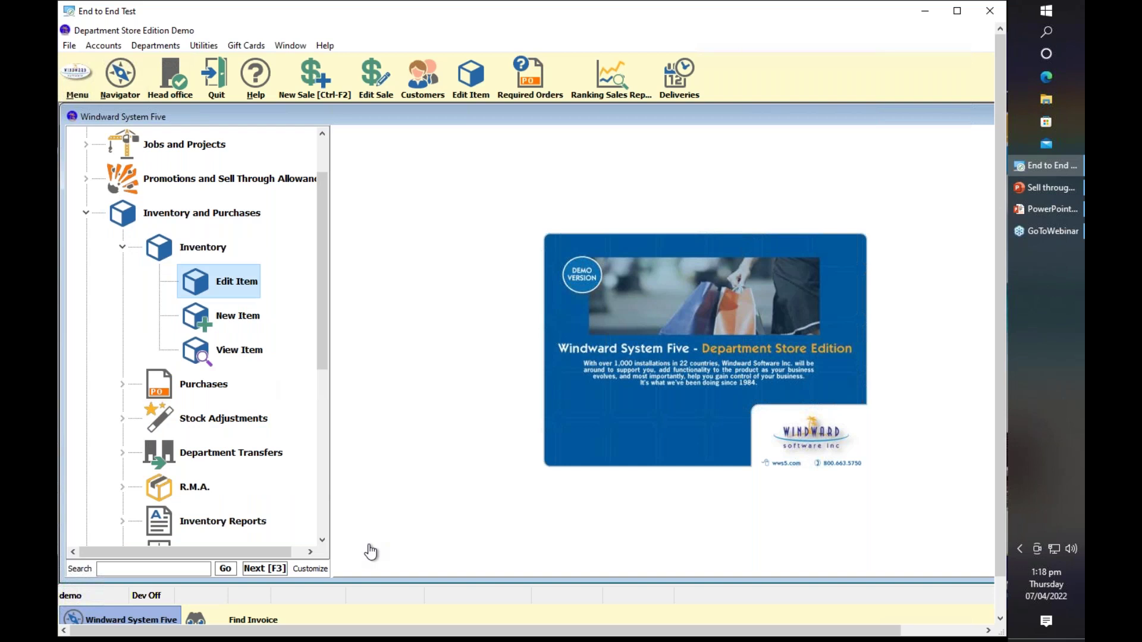
text(R902-88)
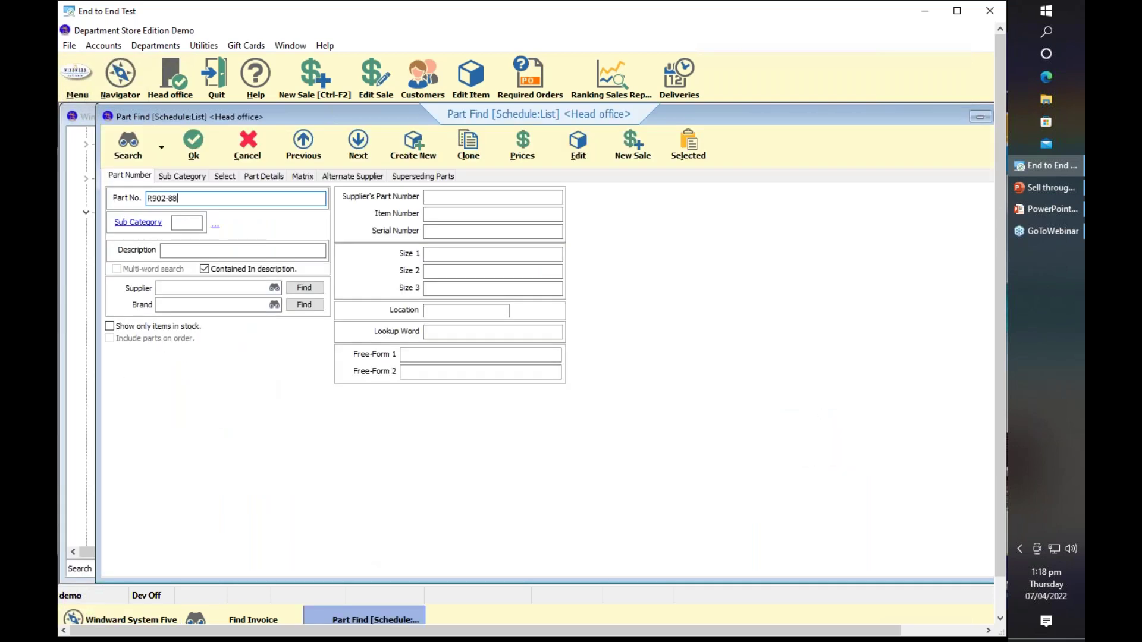
key(Return)
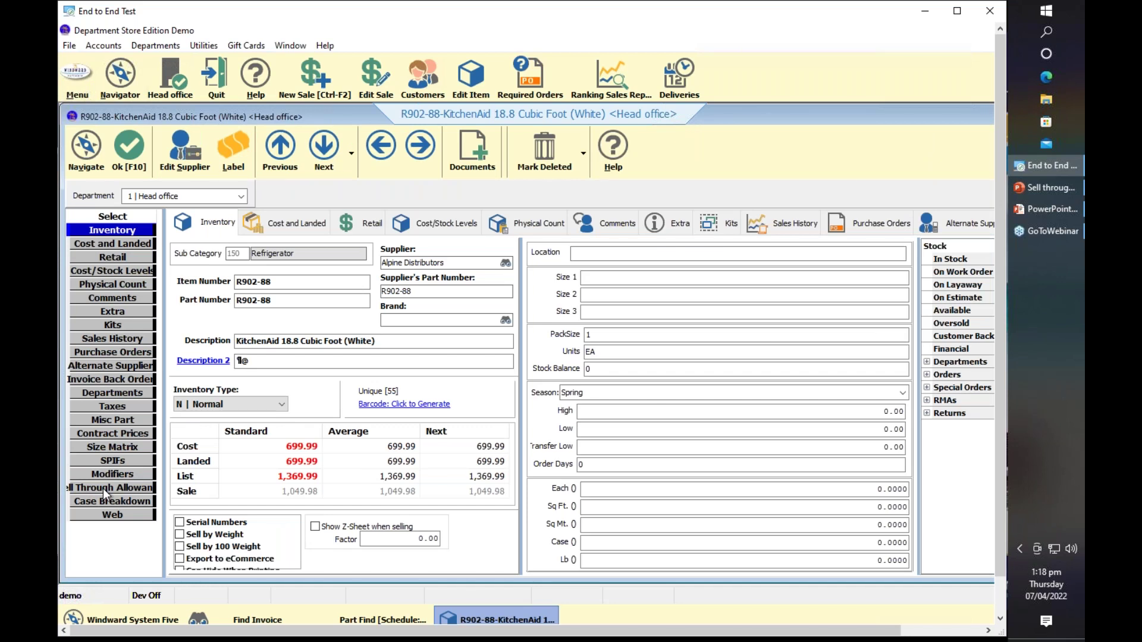
click(104, 487)
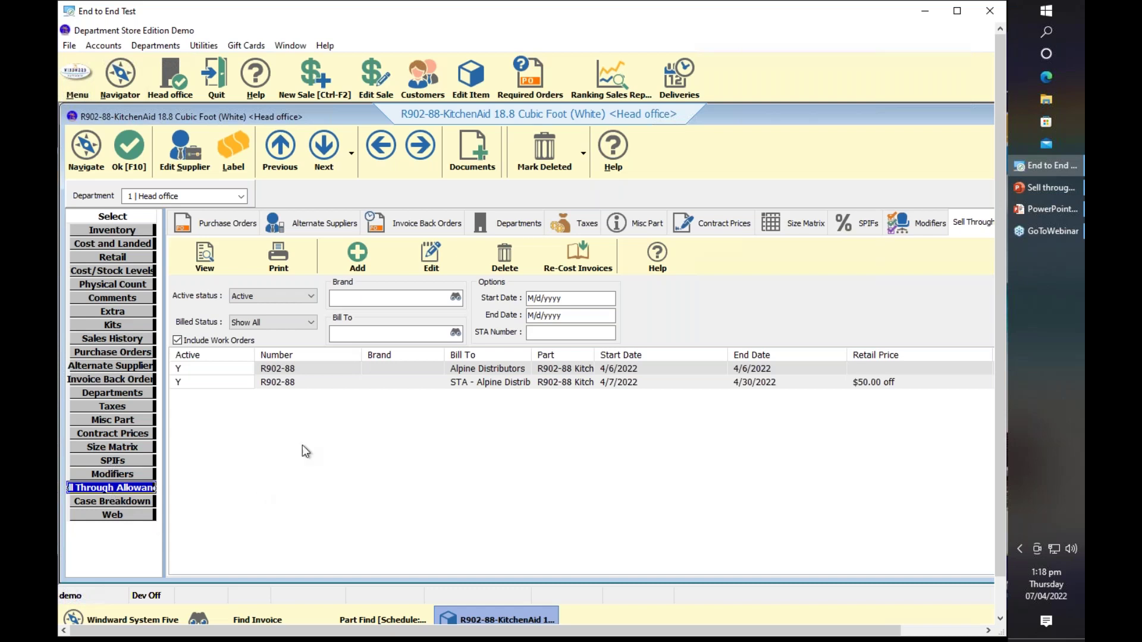
Start a new sell through allowance from the item record, cancel it, and close the item.
click(358, 259)
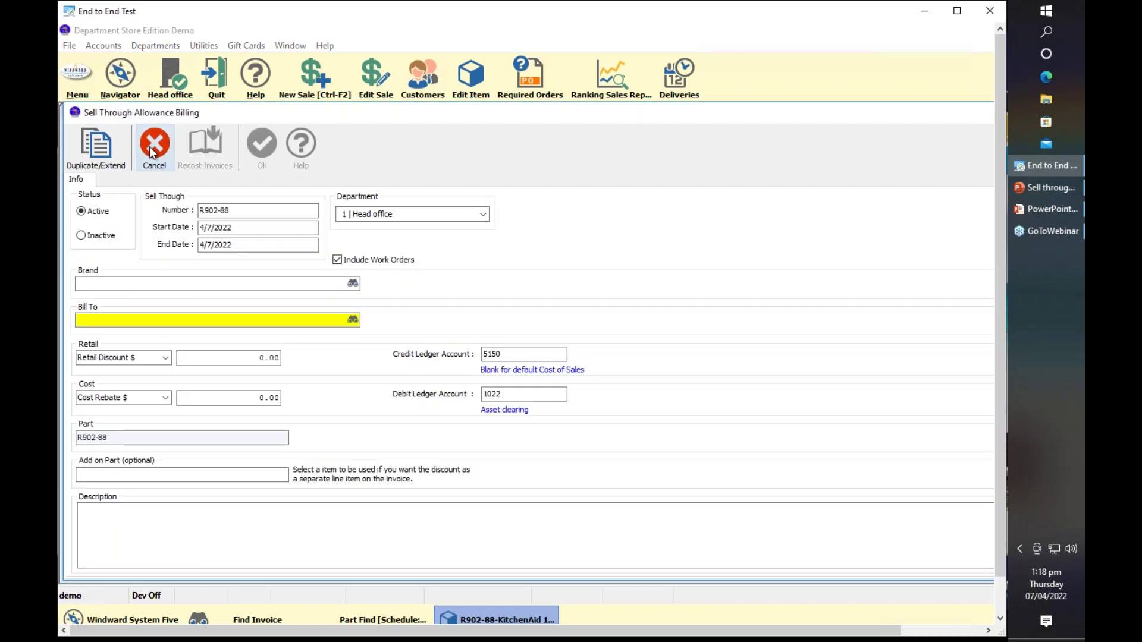
click(155, 147)
click(131, 145)
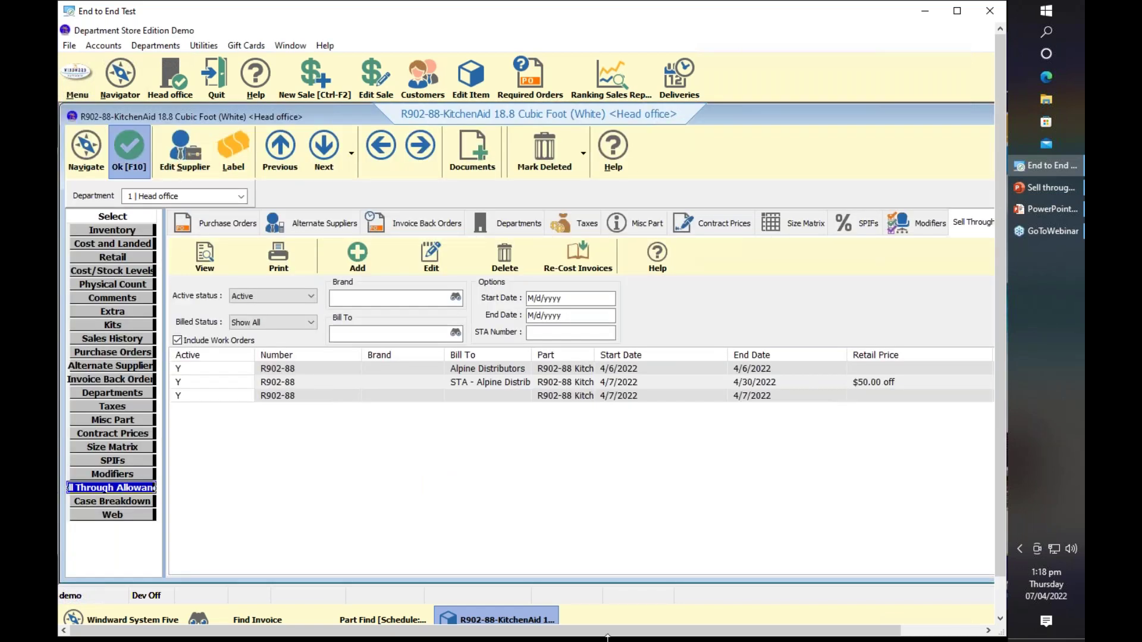
Create a new Work Order sale for an individual customer chosen from the recent customers.
click(120, 76)
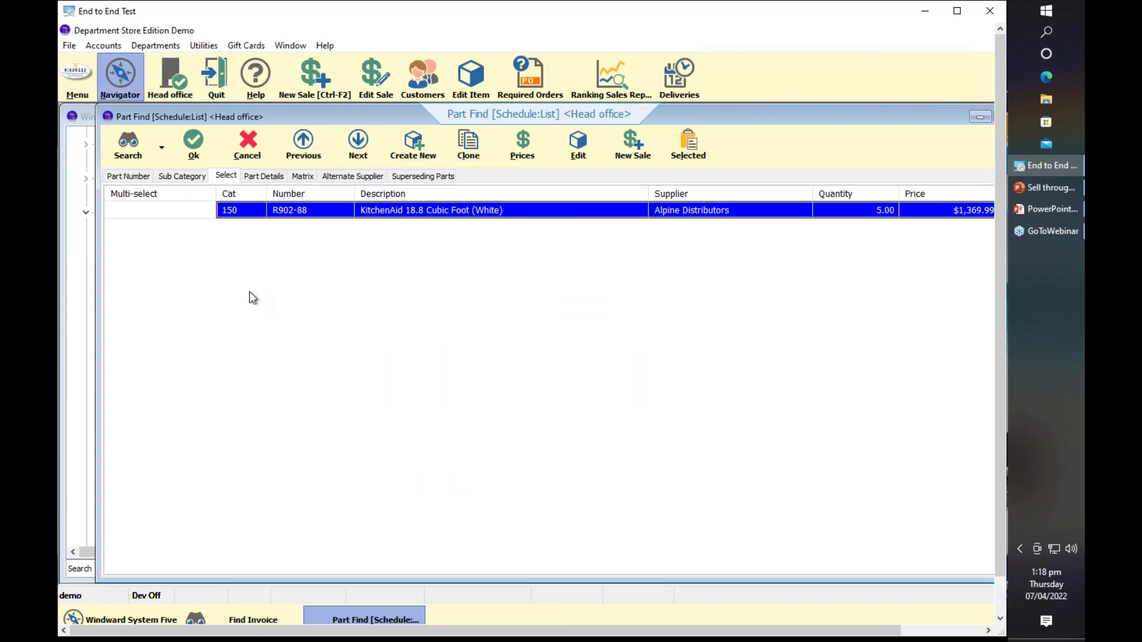
scroll(211, 146, up, 1)
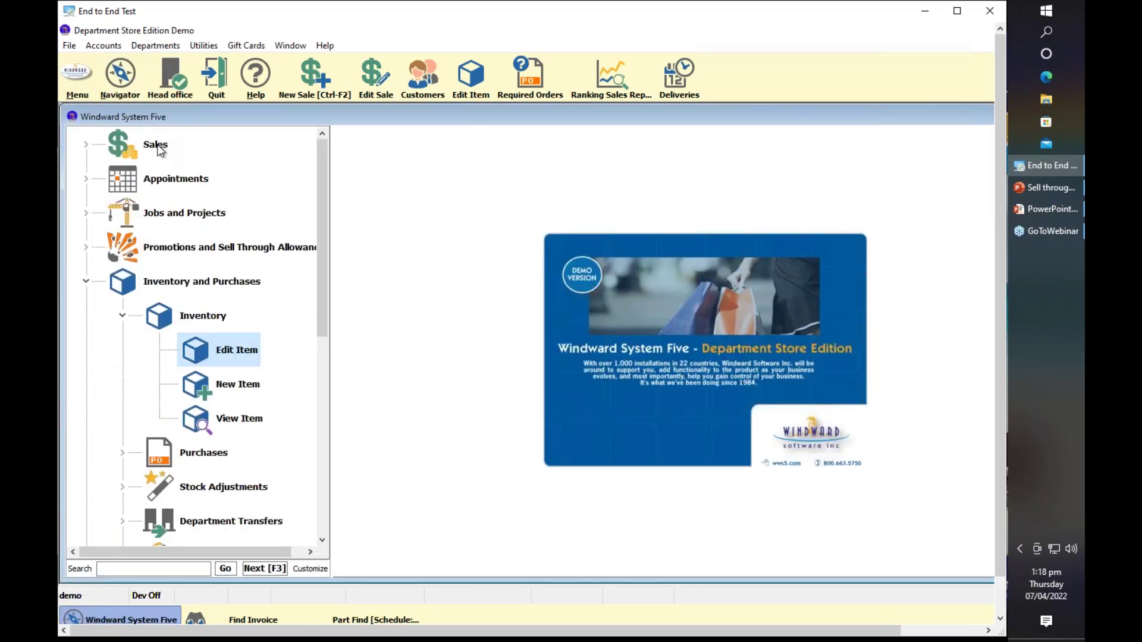
click(161, 146)
click(185, 181)
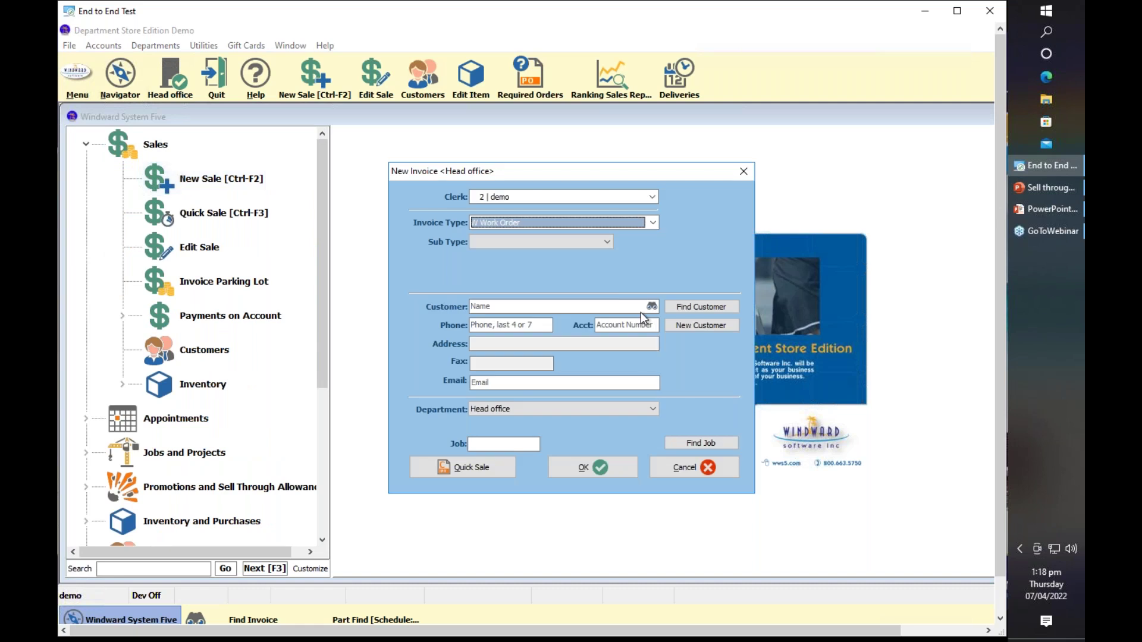
click(701, 307)
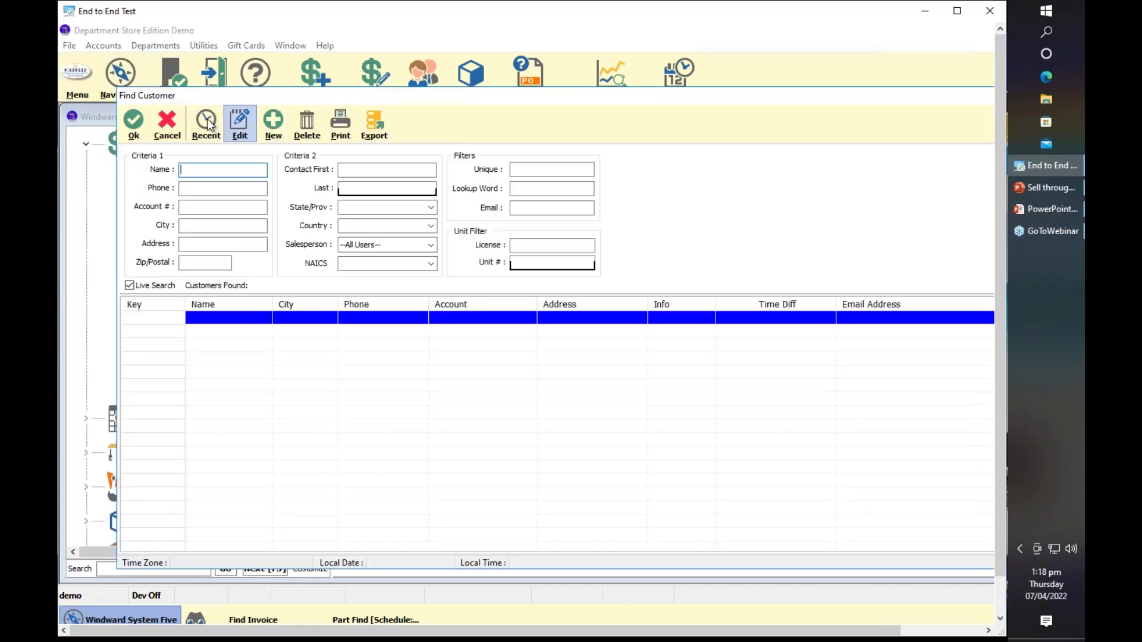
click(206, 125)
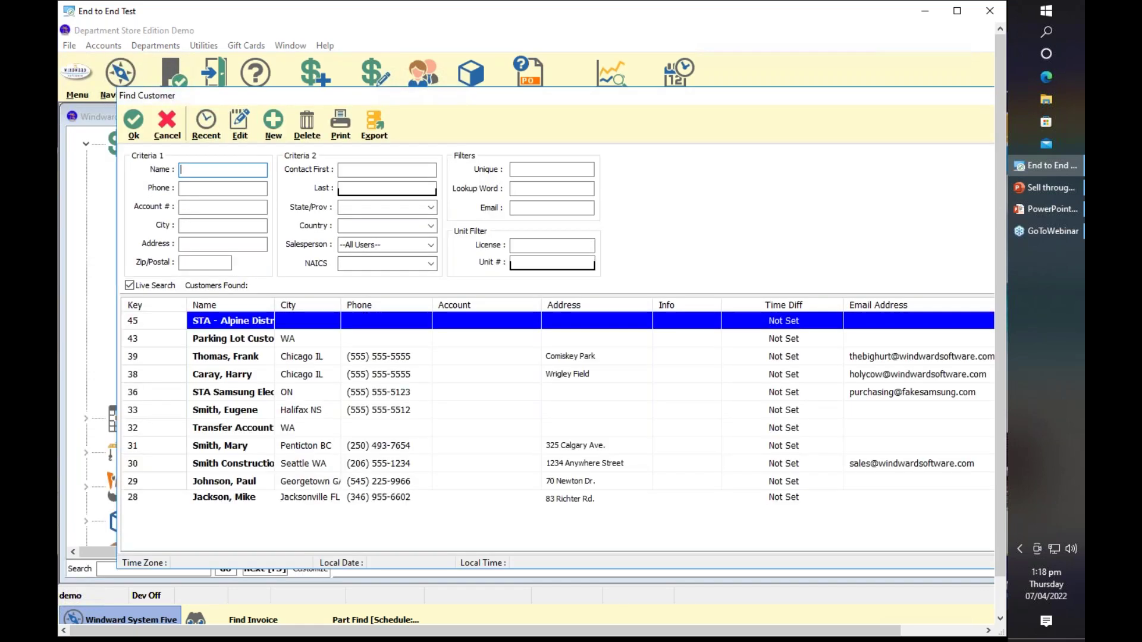
double_click(340, 447)
click(616, 462)
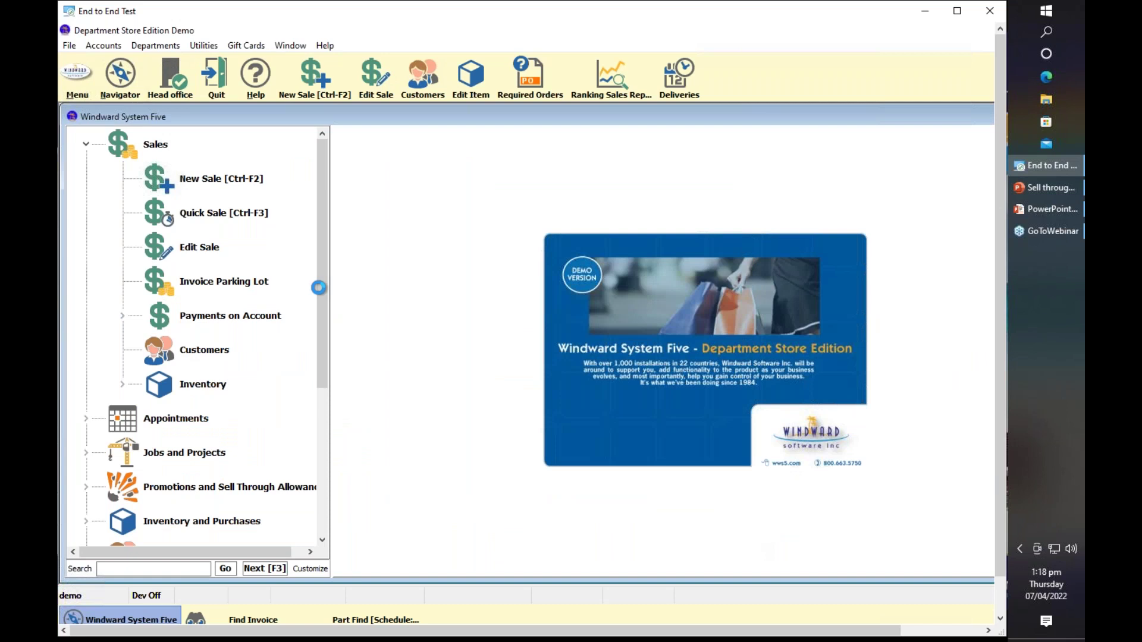
Add part R902-88 to the work order and apply its STA - Alpine Distributors sell through allowance.
text(R902-88)
key(Return)
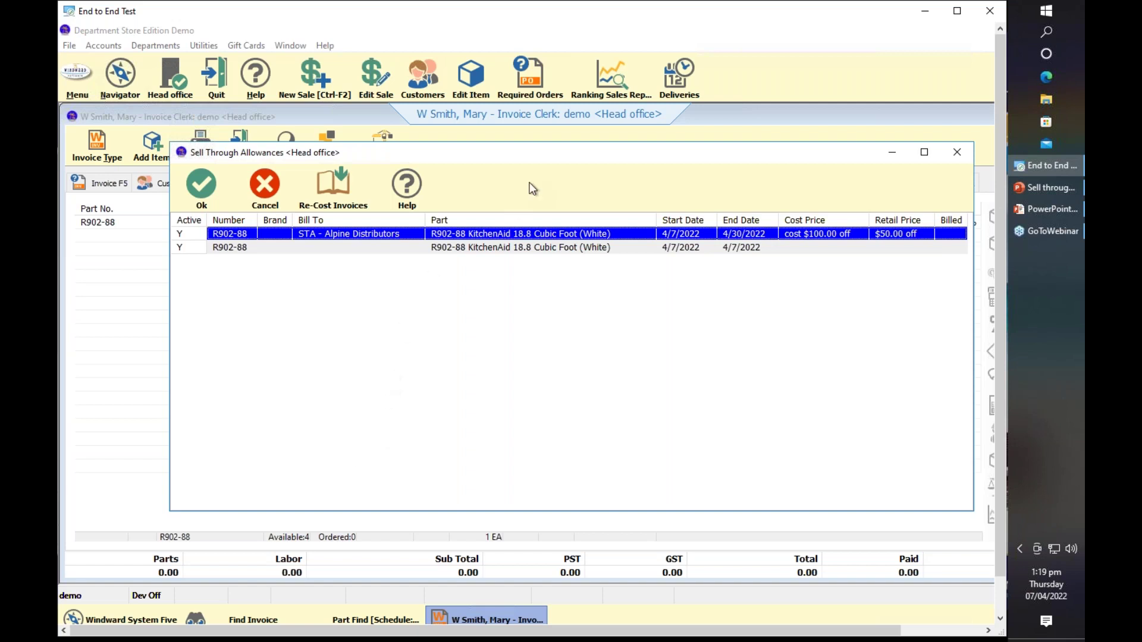
drag(585, 144, 596, 117)
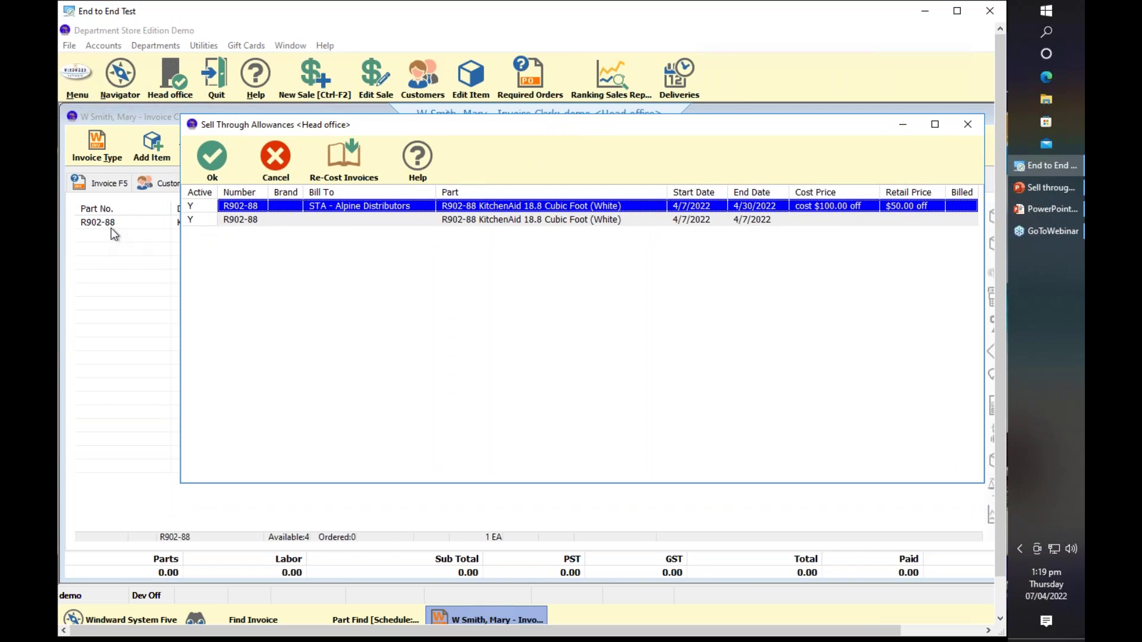
drag(549, 121, 509, 148)
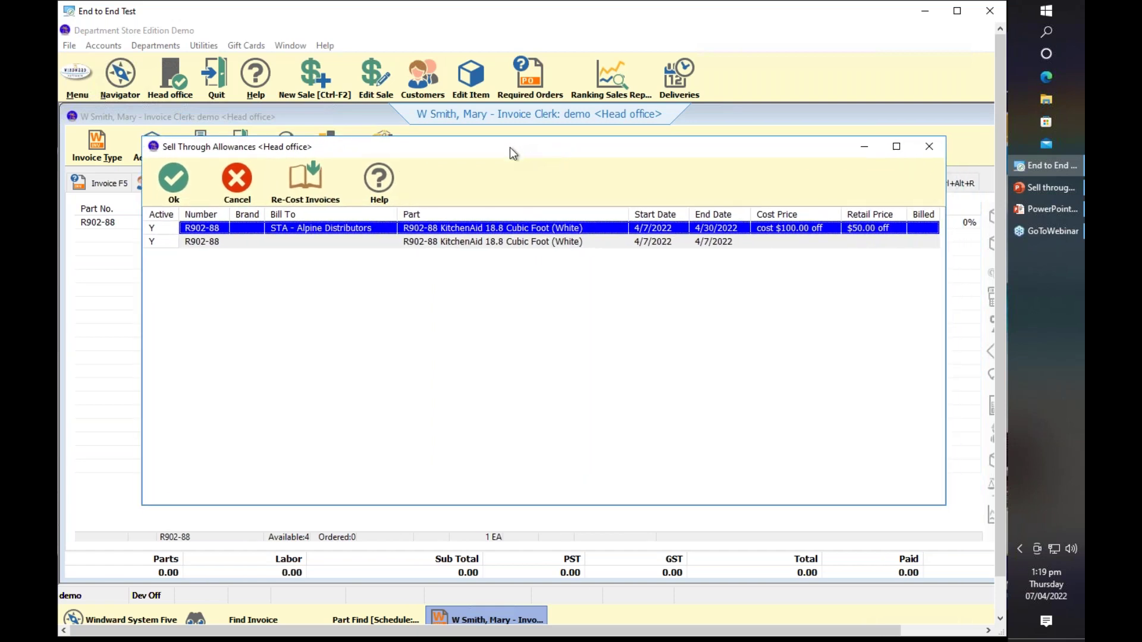
click(234, 249)
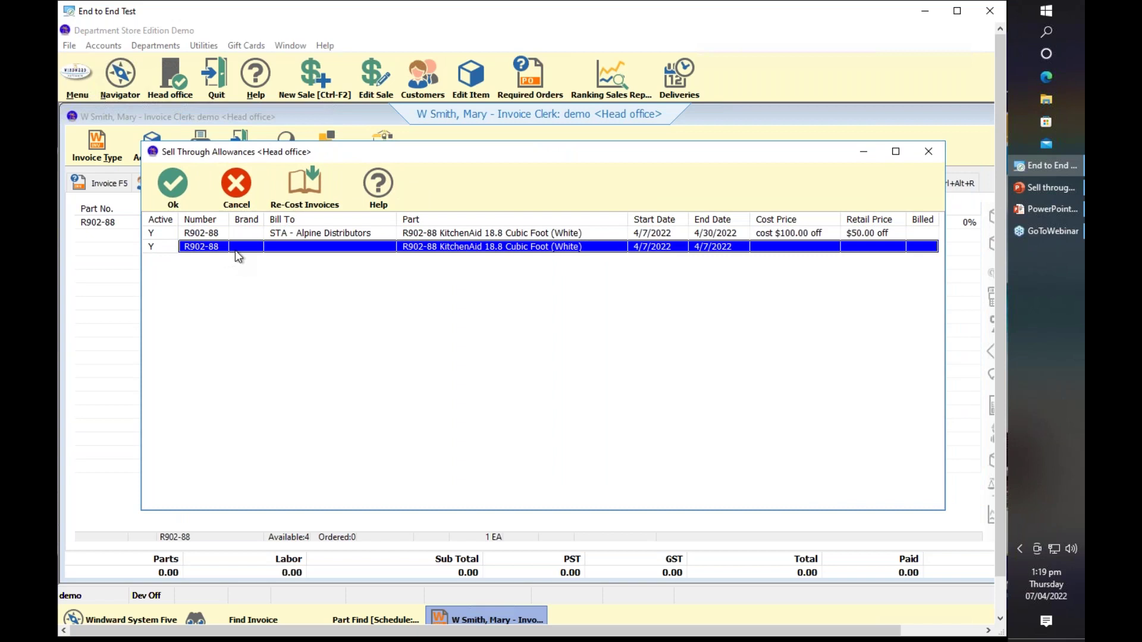
key(Up)
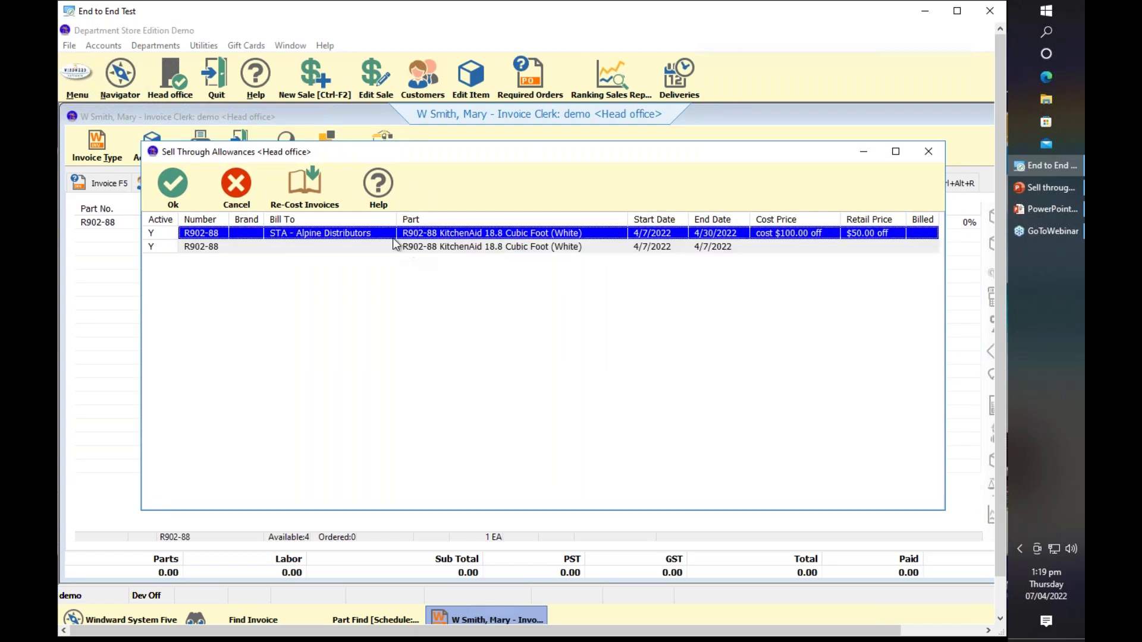
click(171, 189)
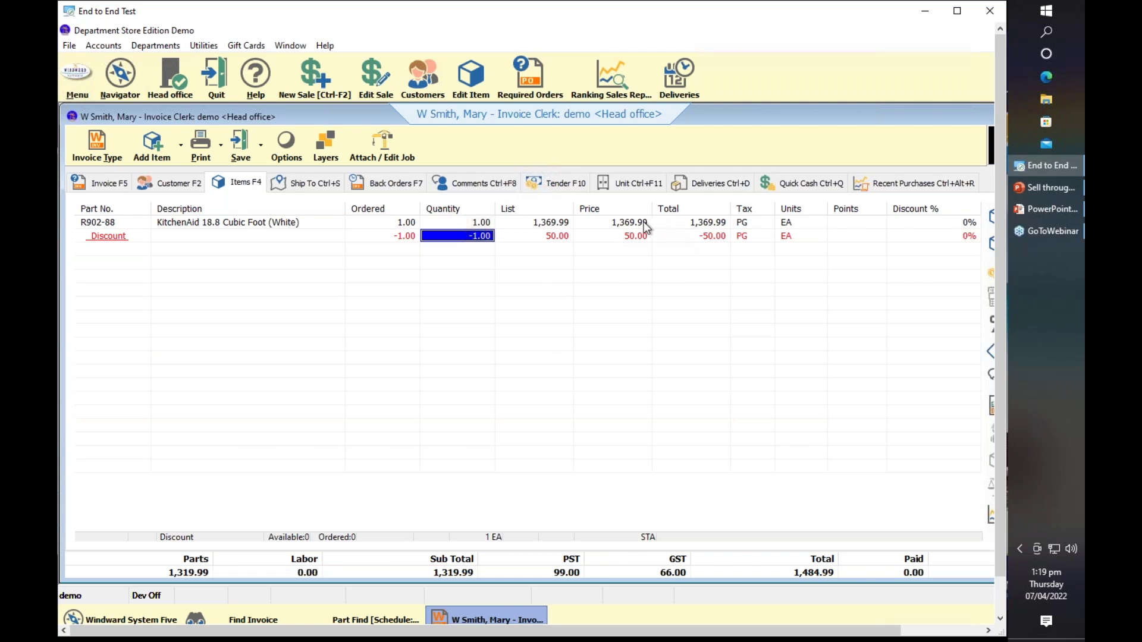
Check the price on the work order's Discount line, and save and exit the order without printing.
click(610, 238)
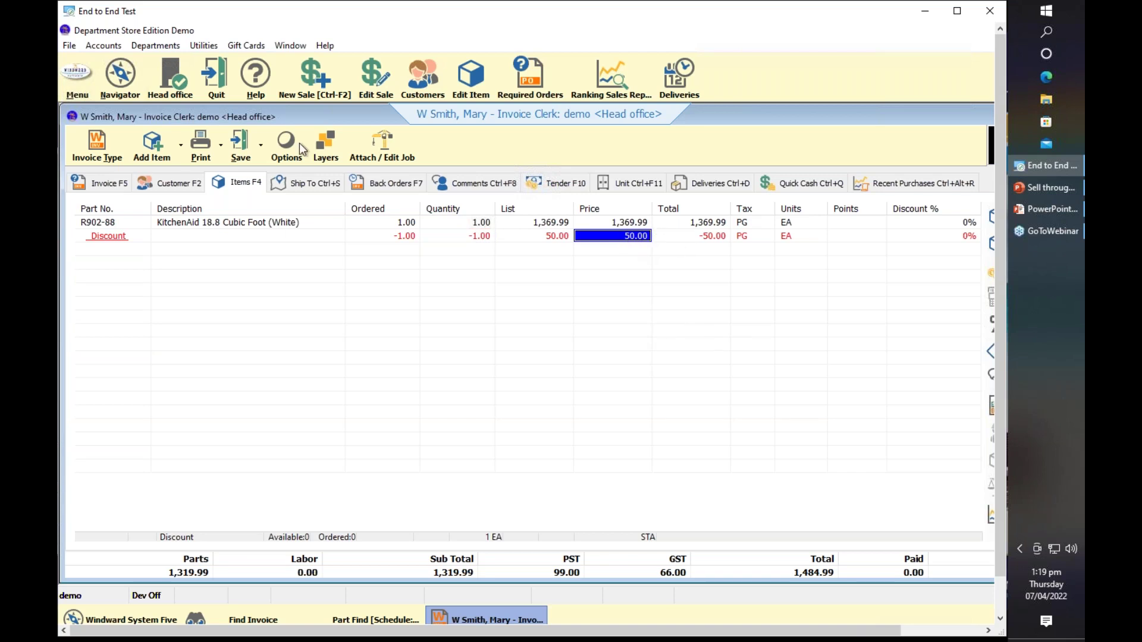
click(260, 145)
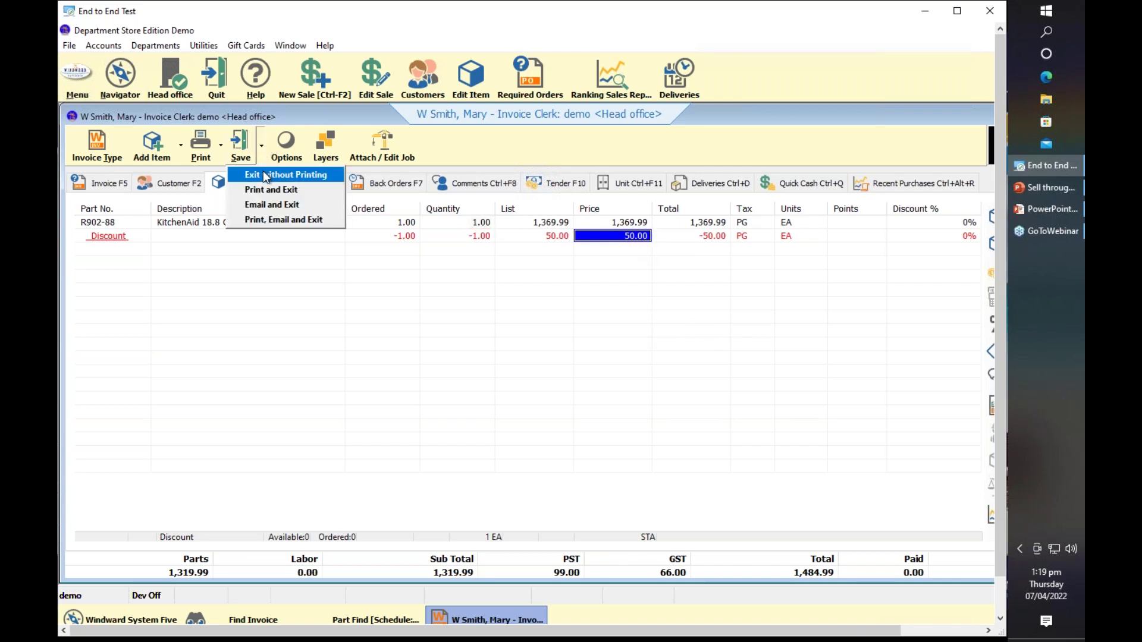
click(264, 176)
click(543, 386)
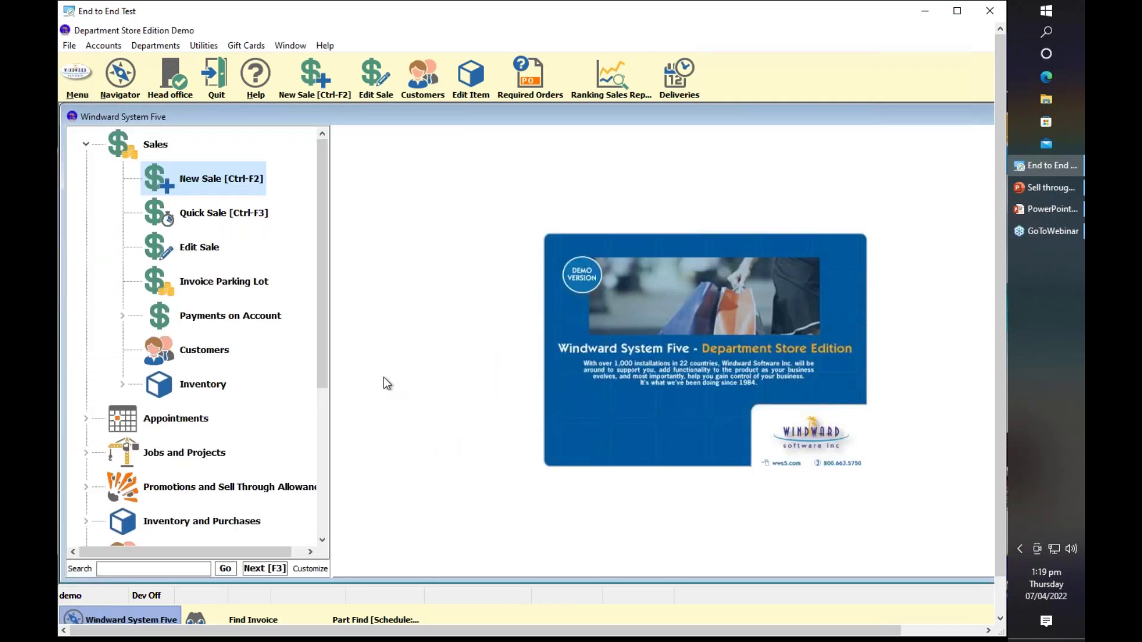
Open Sell Through Allowance Billing and list only the allowances billed to STA - Alpine Distributors.
drag(322, 358, 326, 393)
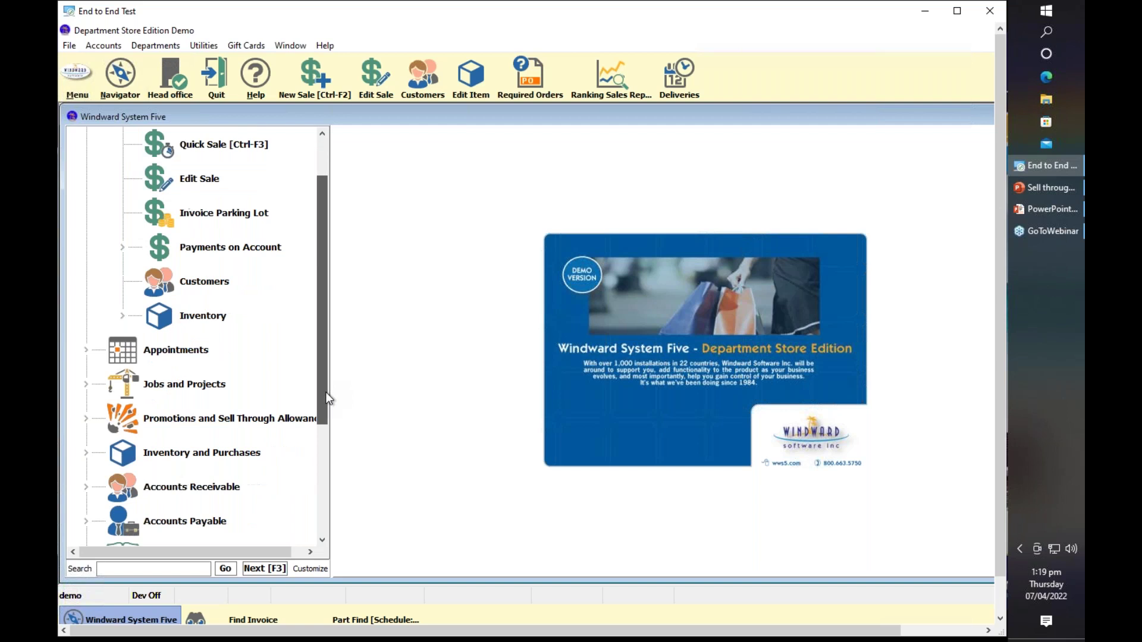
click(252, 423)
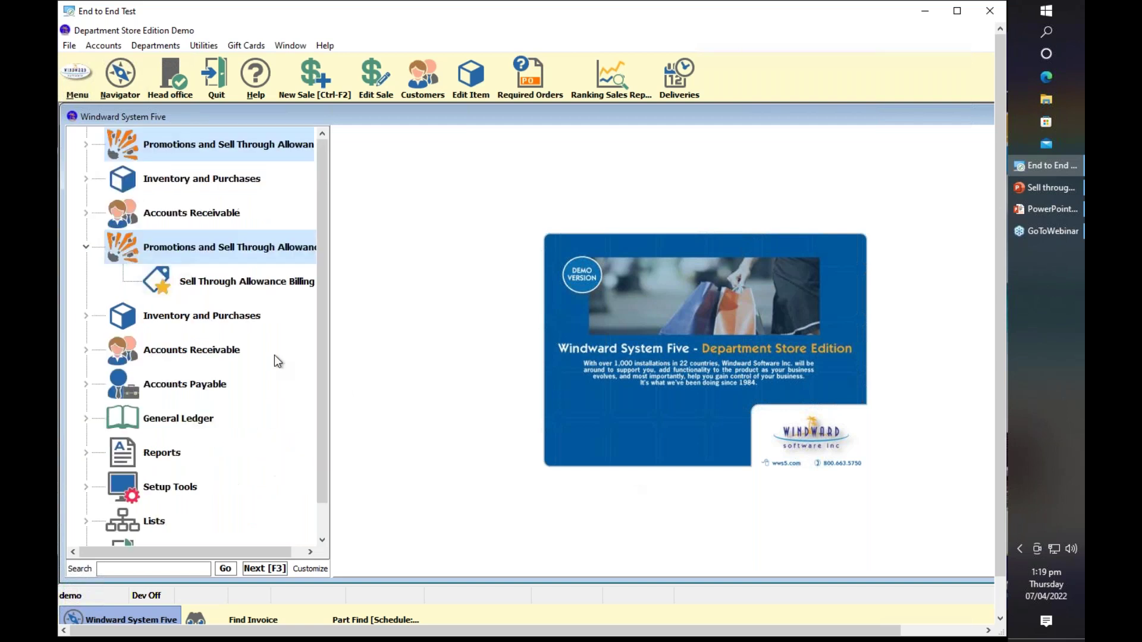
double_click(214, 293)
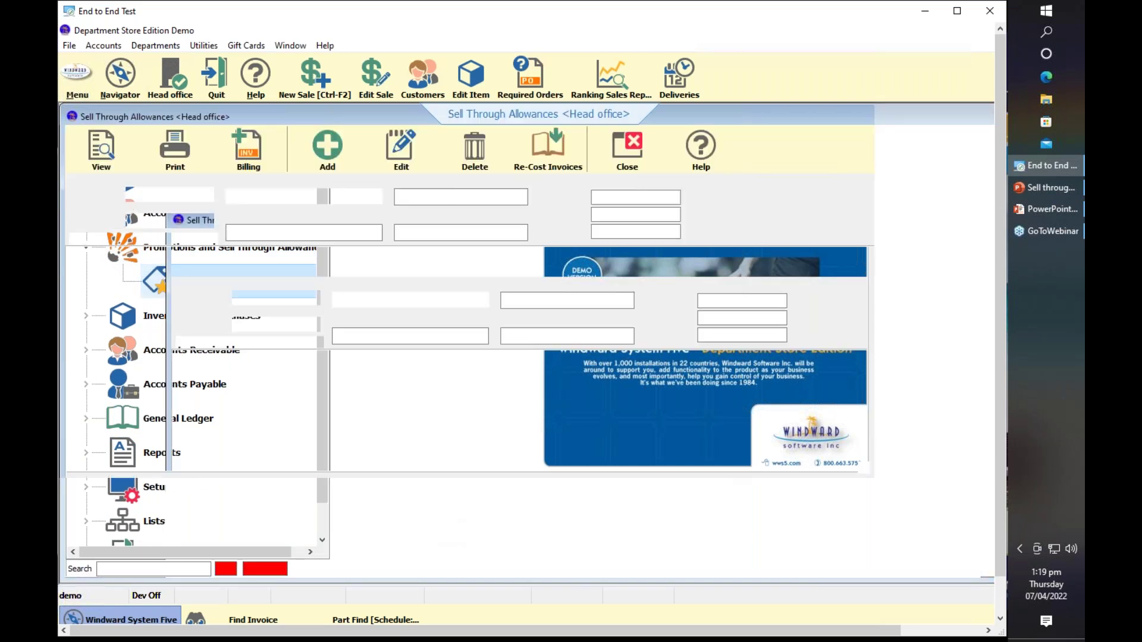
click(107, 156)
click(431, 233)
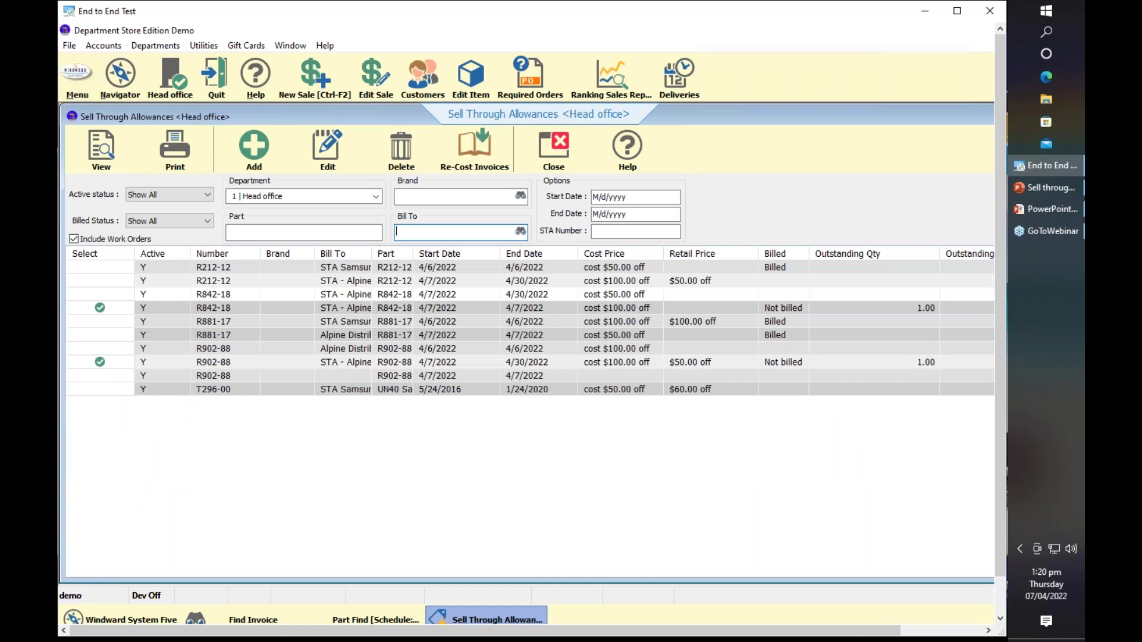
text(STA - Alpine Distributors)
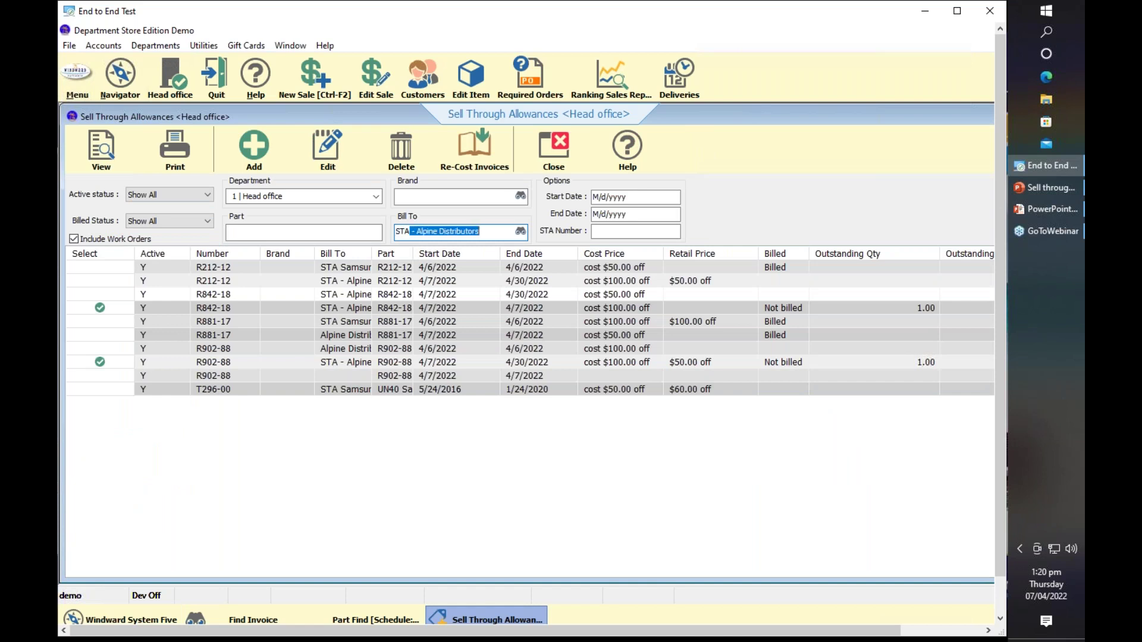
key(End)
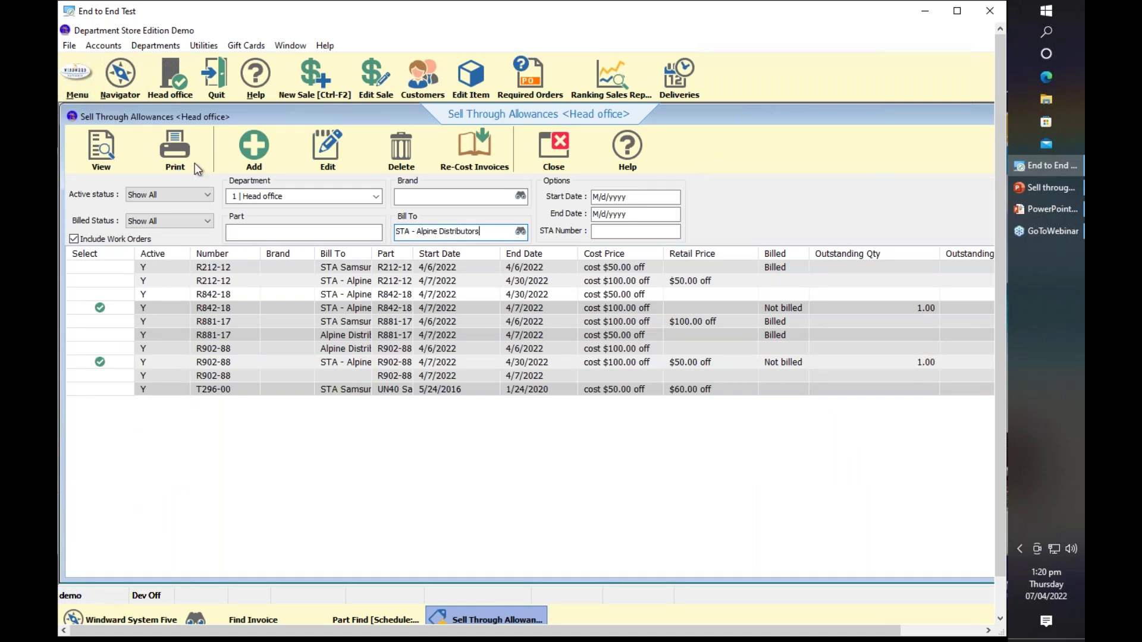
click(107, 149)
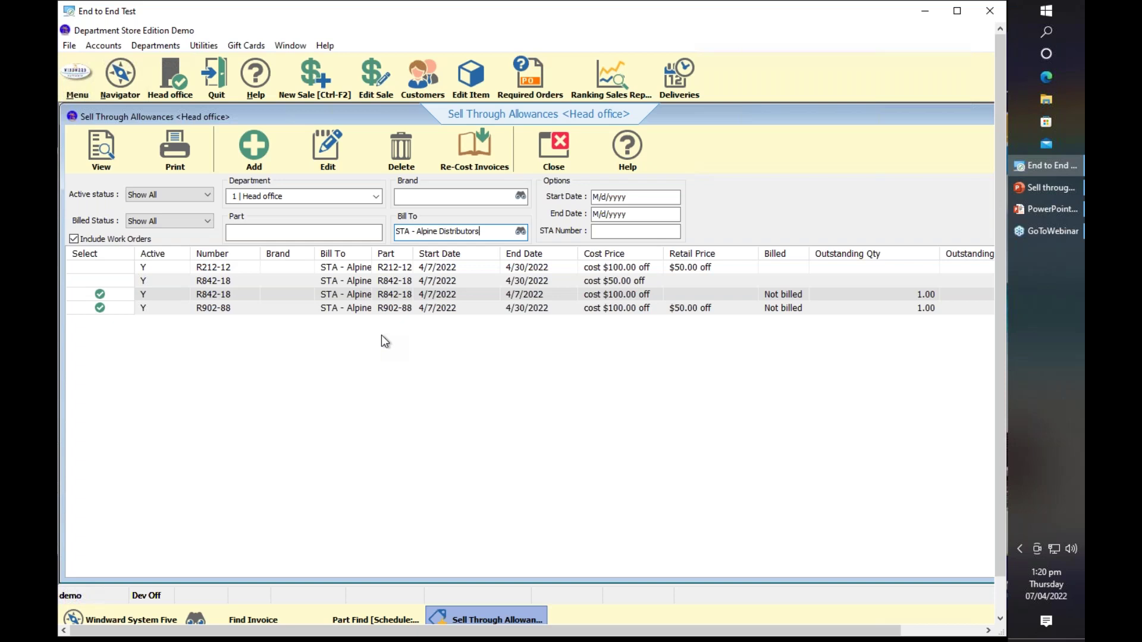
Deselect the unbilled R842-18 allowance, and open the R902-88 allowance to review its sales.
click(103, 294)
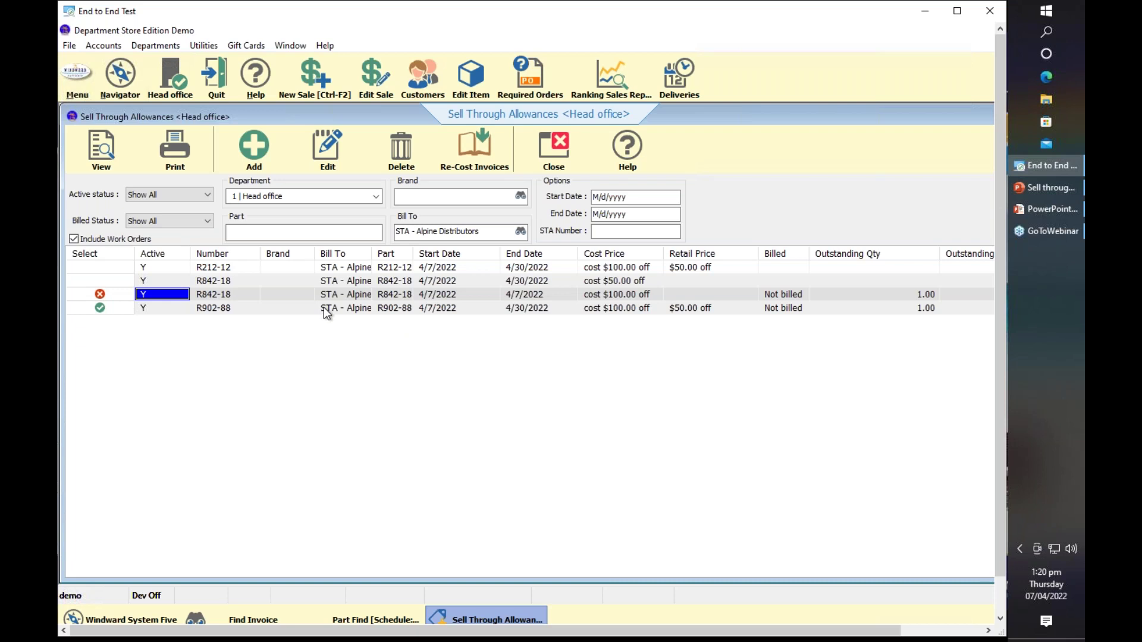
click(382, 309)
double_click(383, 310)
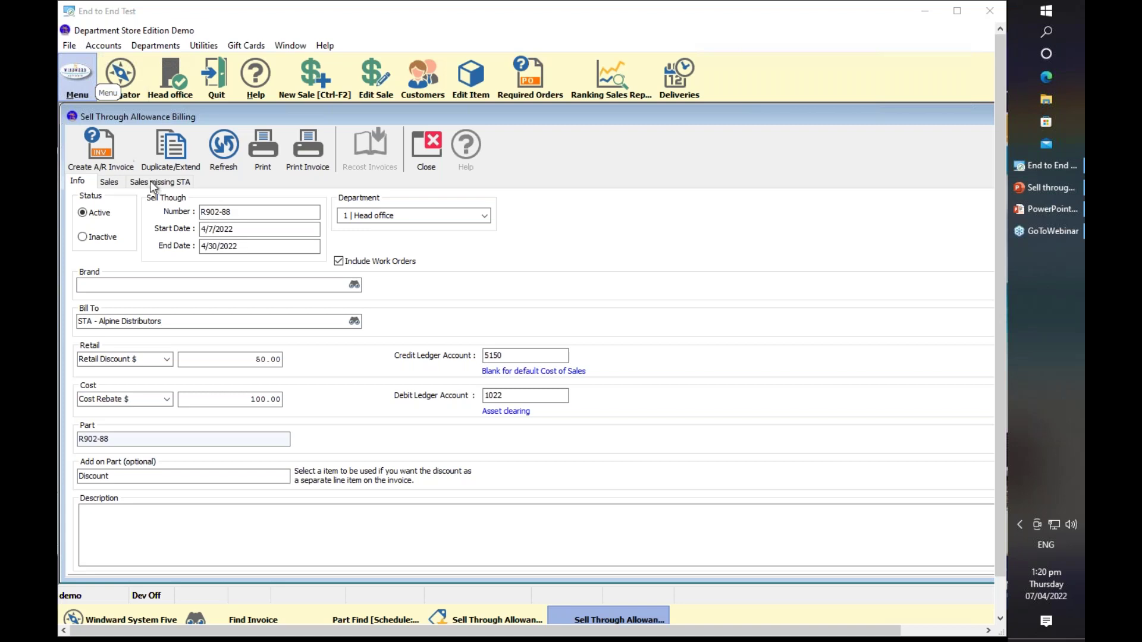
click(110, 183)
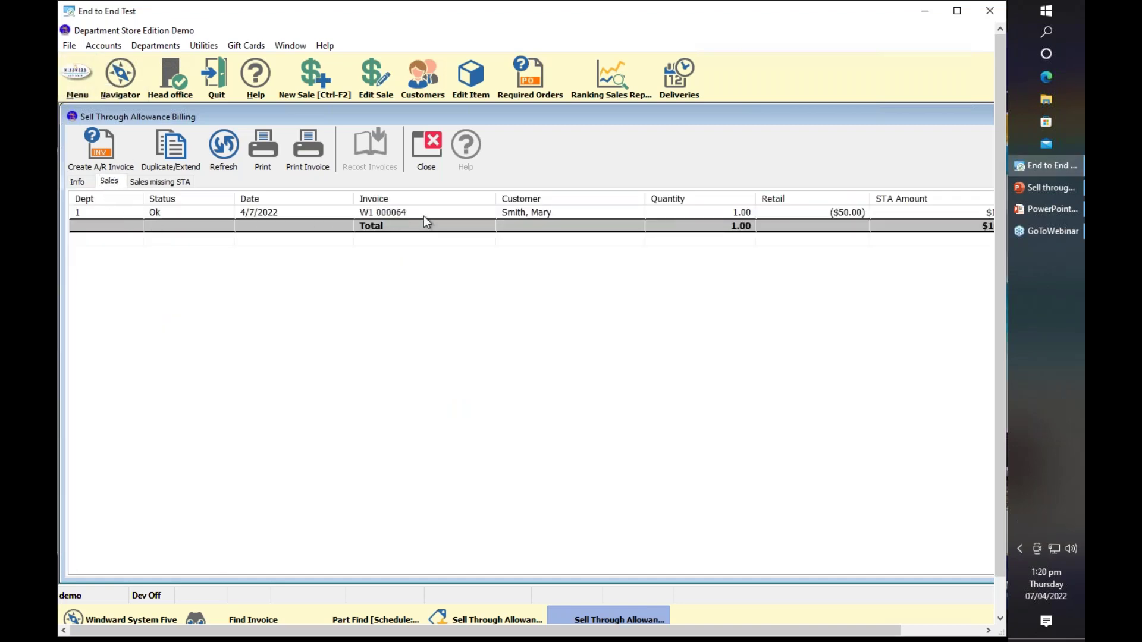
click(78, 182)
Create an A/R invoice from the R902-88 allowance and open the invoice for editing.
click(97, 162)
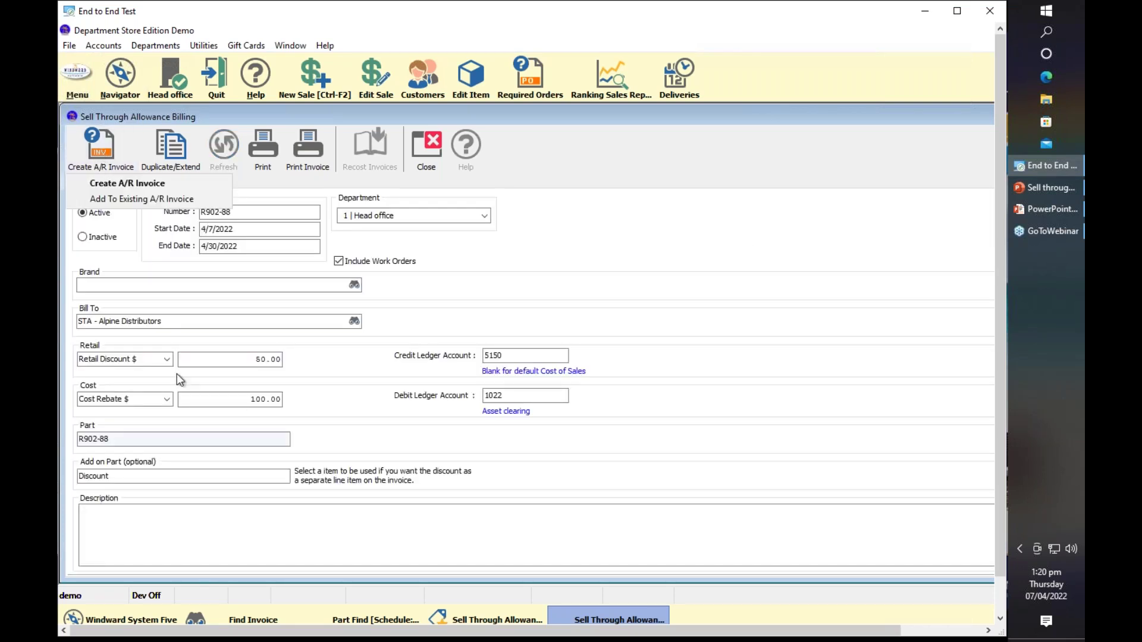
click(138, 183)
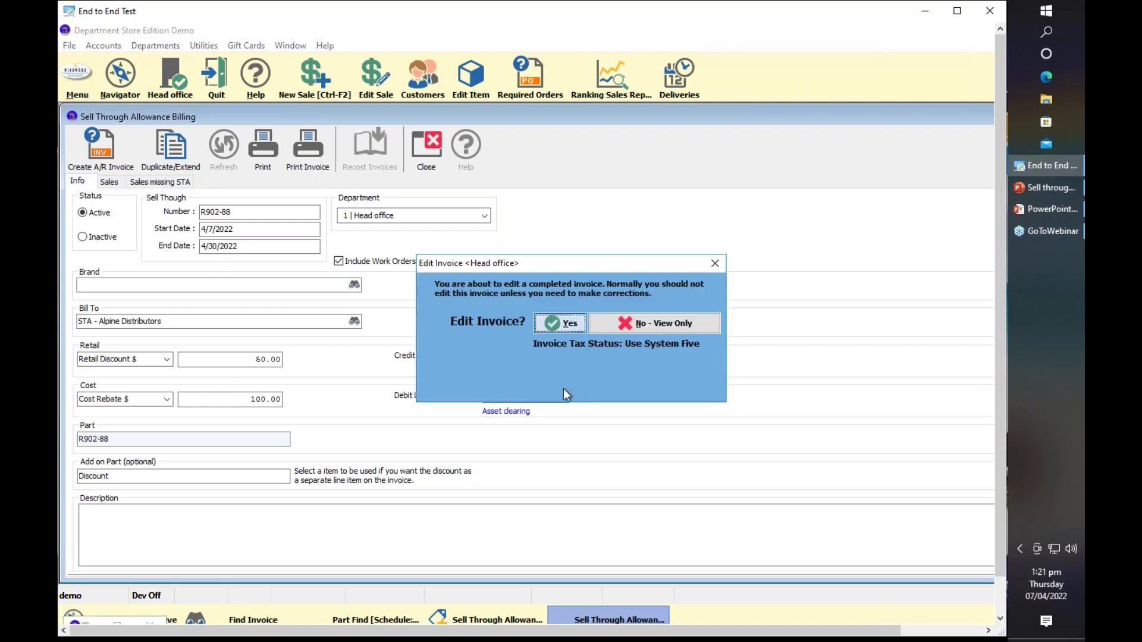
key(Return)
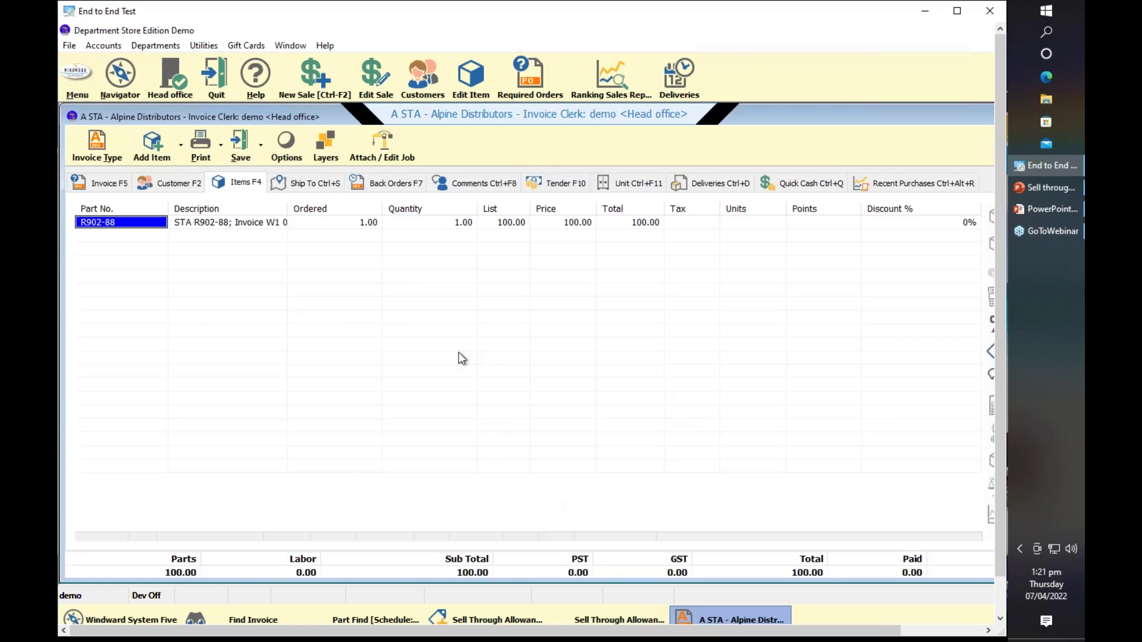
Read the full description of the R902-88 line on the invoice, and save and exit without printing.
click(444, 323)
click(216, 224)
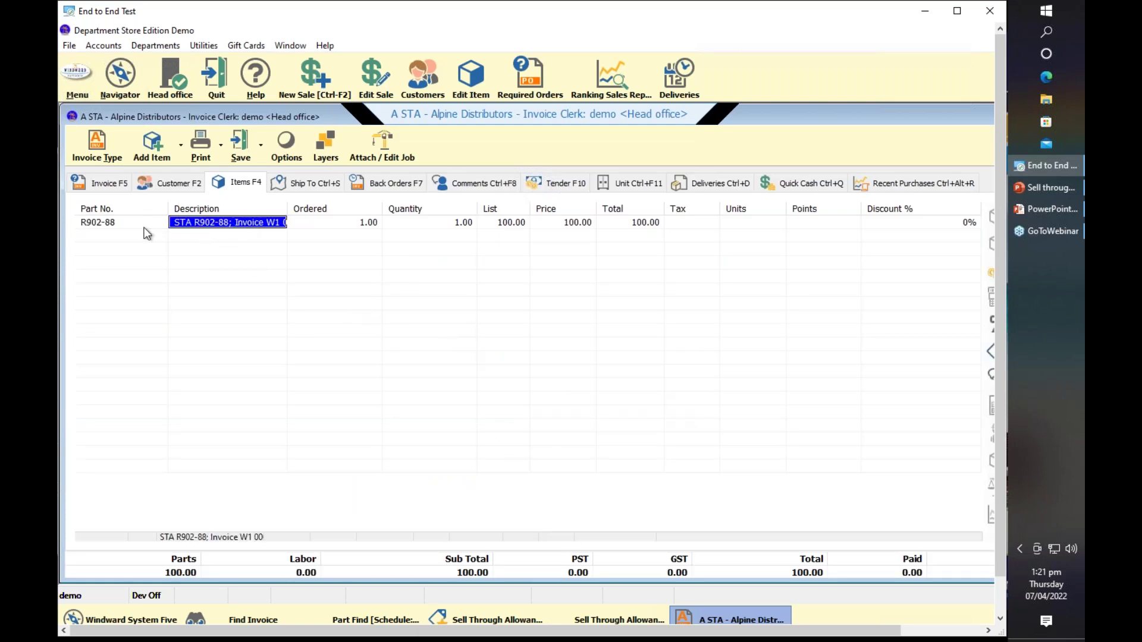
click(125, 227)
click(204, 222)
key(Tab)
click(243, 220)
key(Tab)
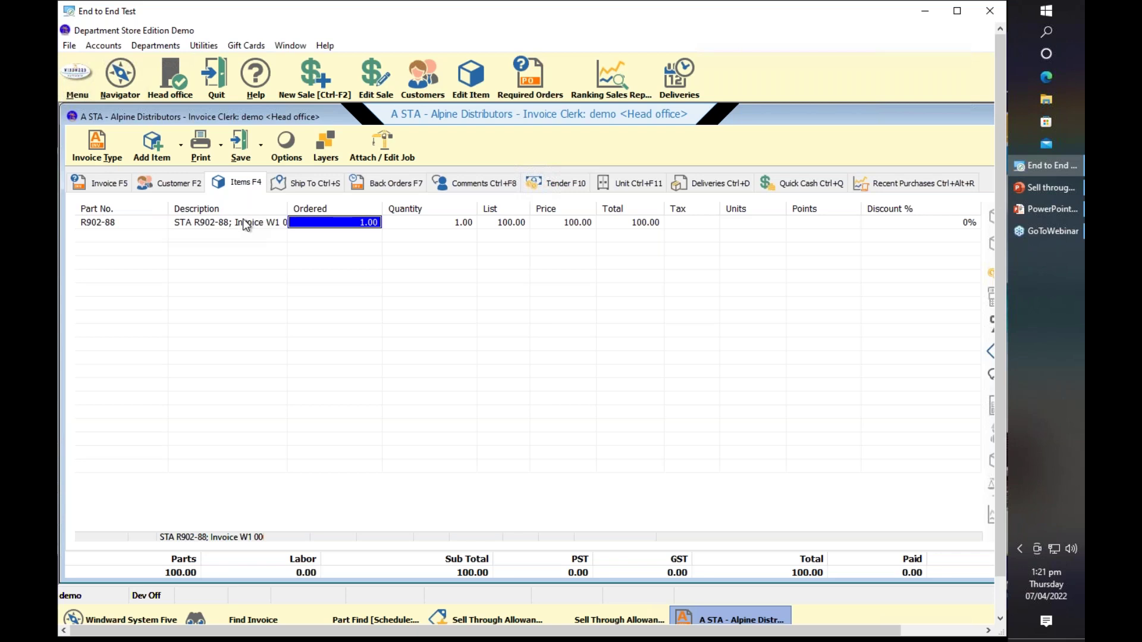
click(243, 219)
click(281, 229)
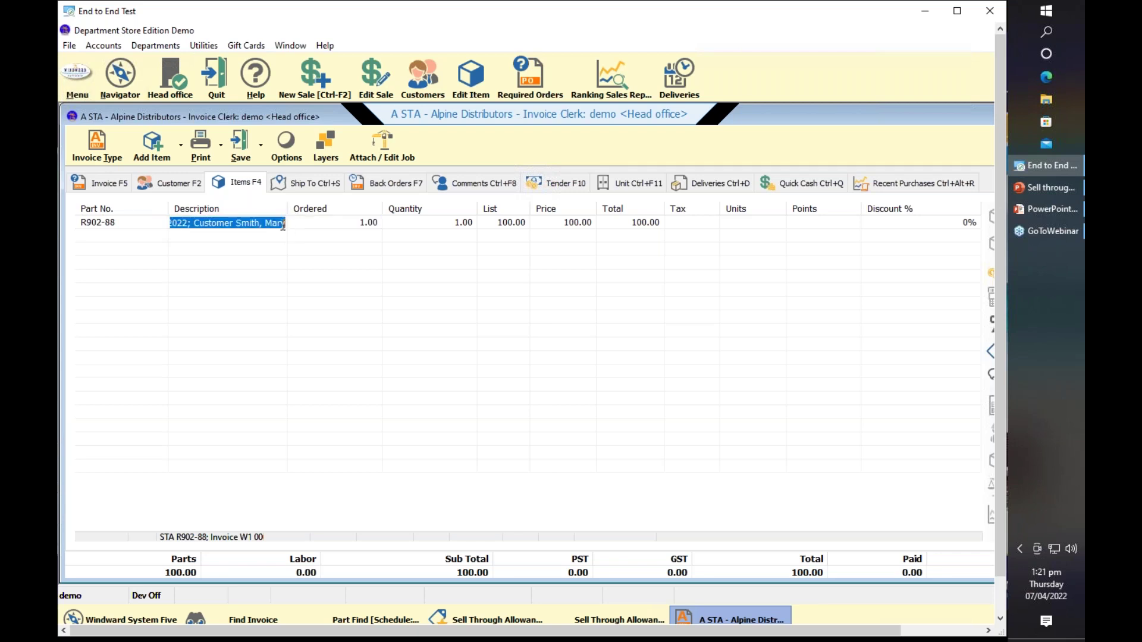
click(283, 304)
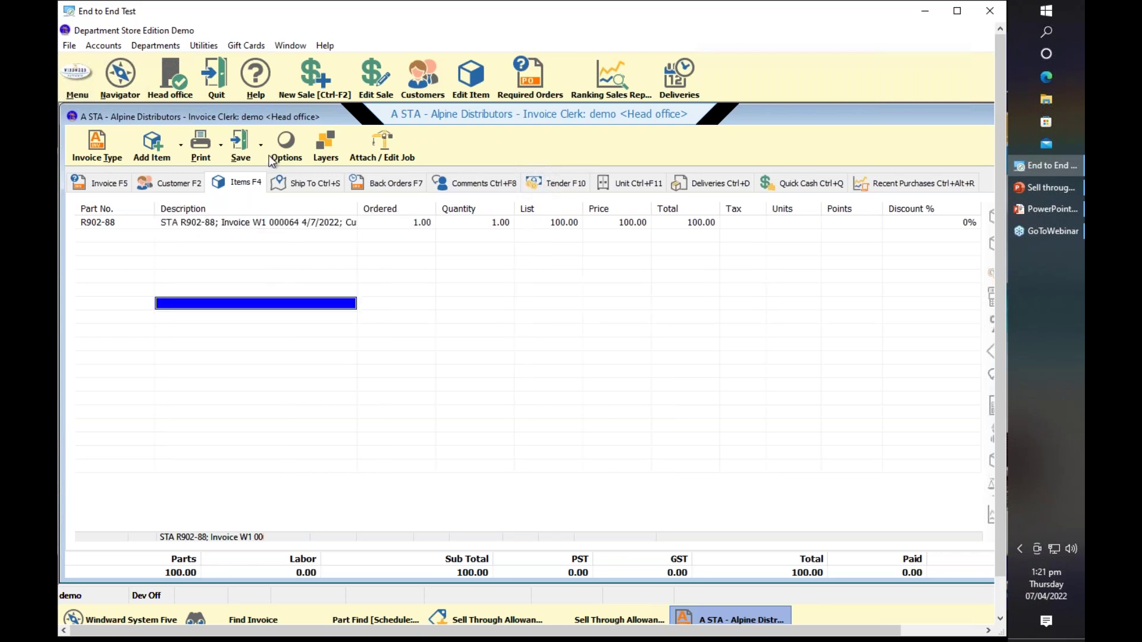
click(260, 148)
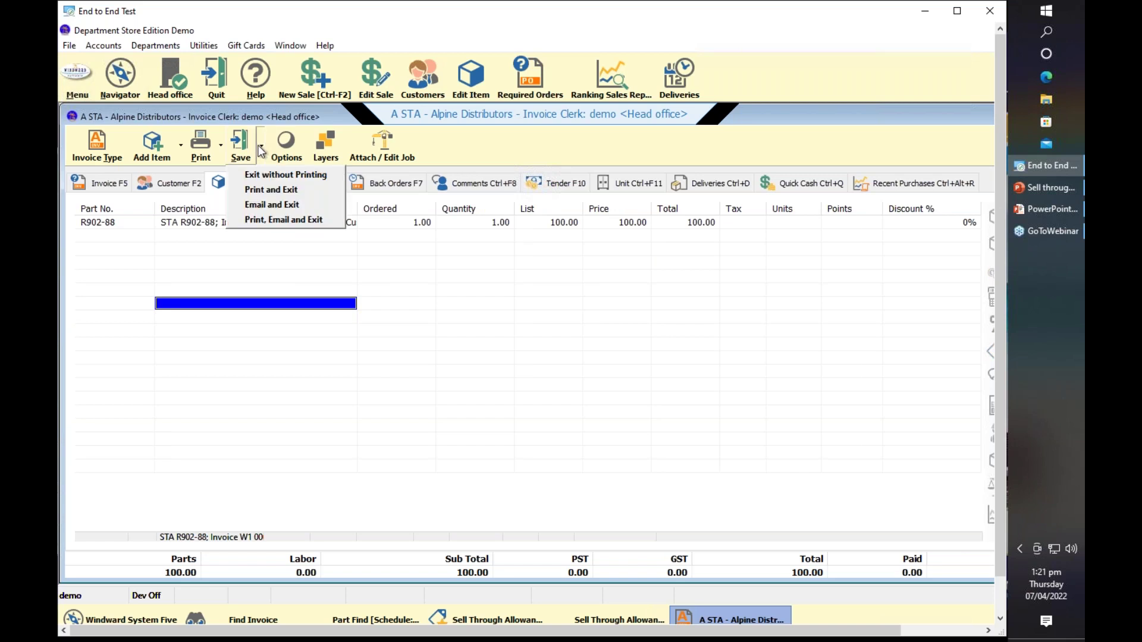
click(267, 175)
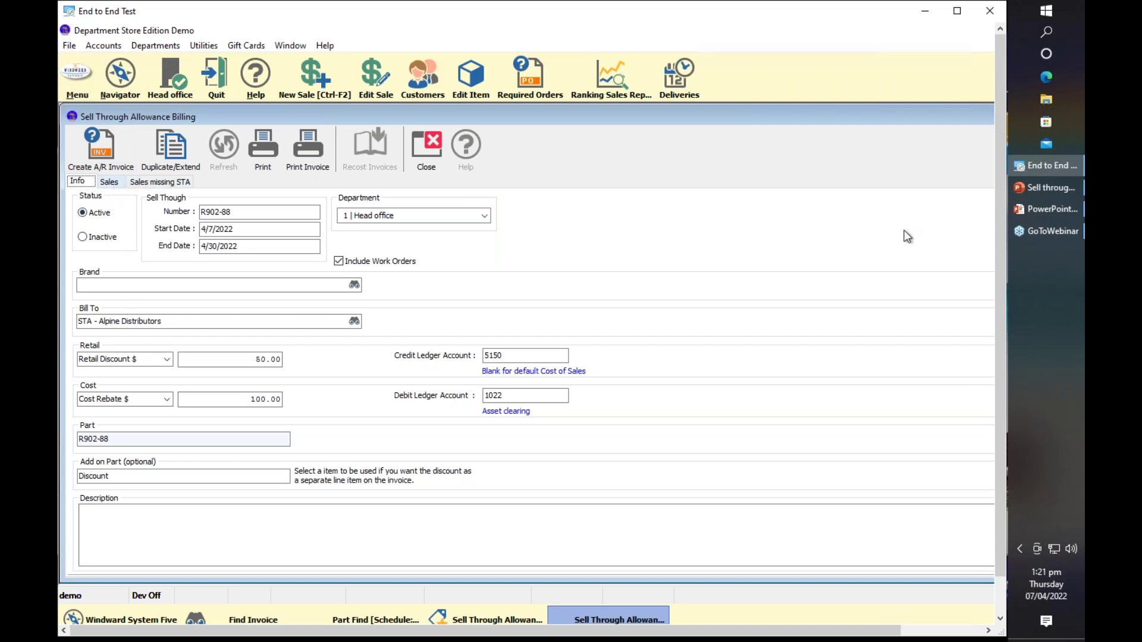
Check the A/R invoice linked in the Billed column of the allowance's sales, exit it without printing, and close the allowance.
click(950, 209)
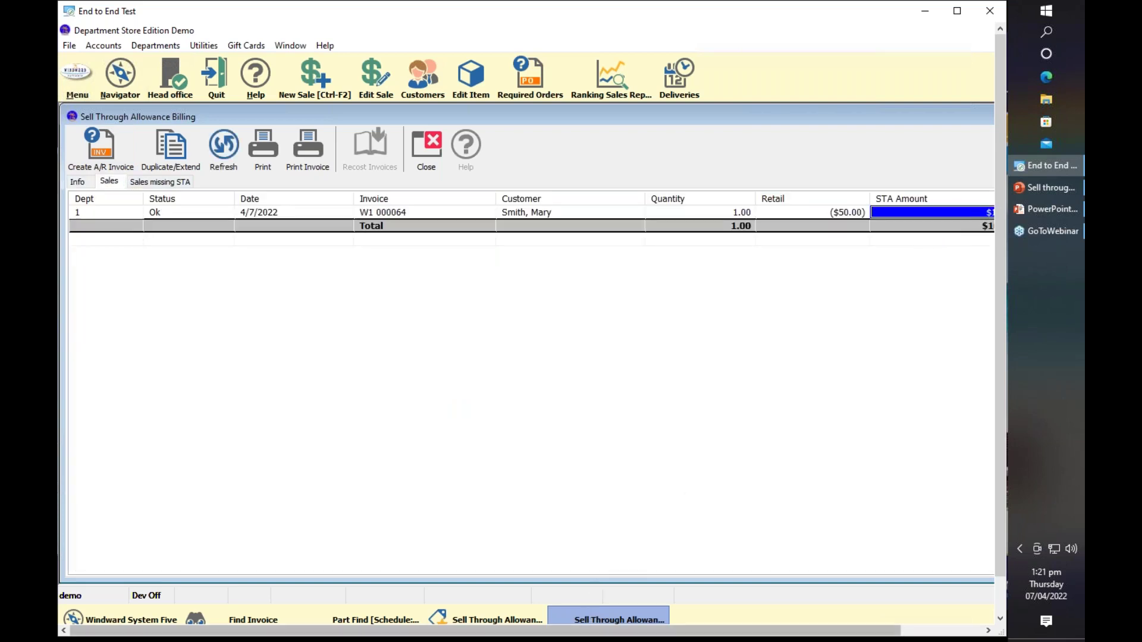
click(951, 213)
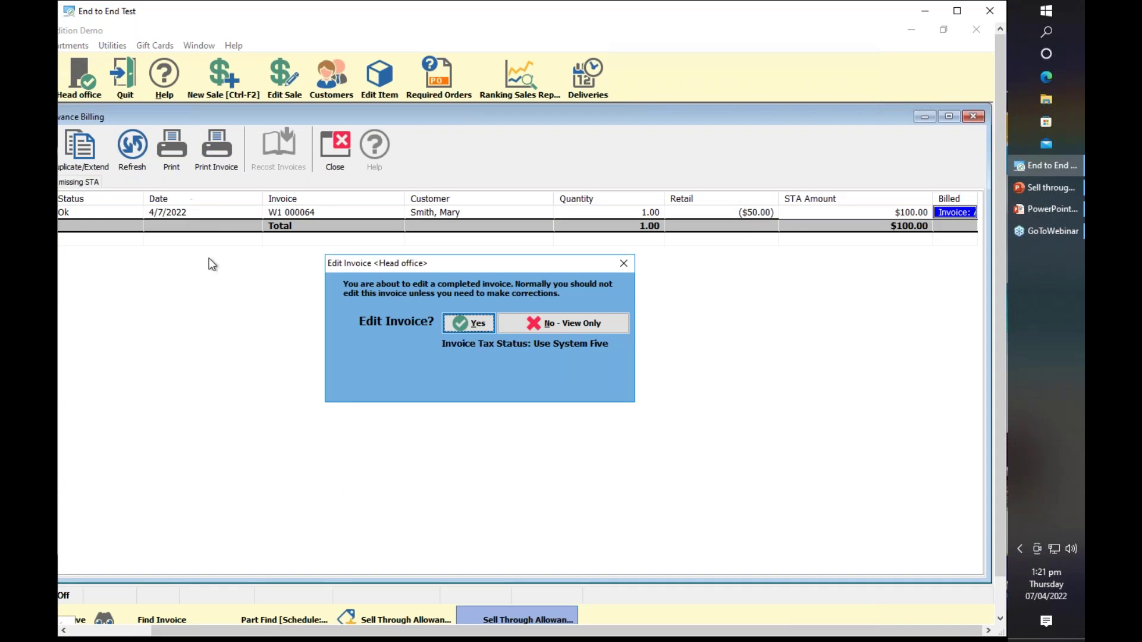
click(458, 326)
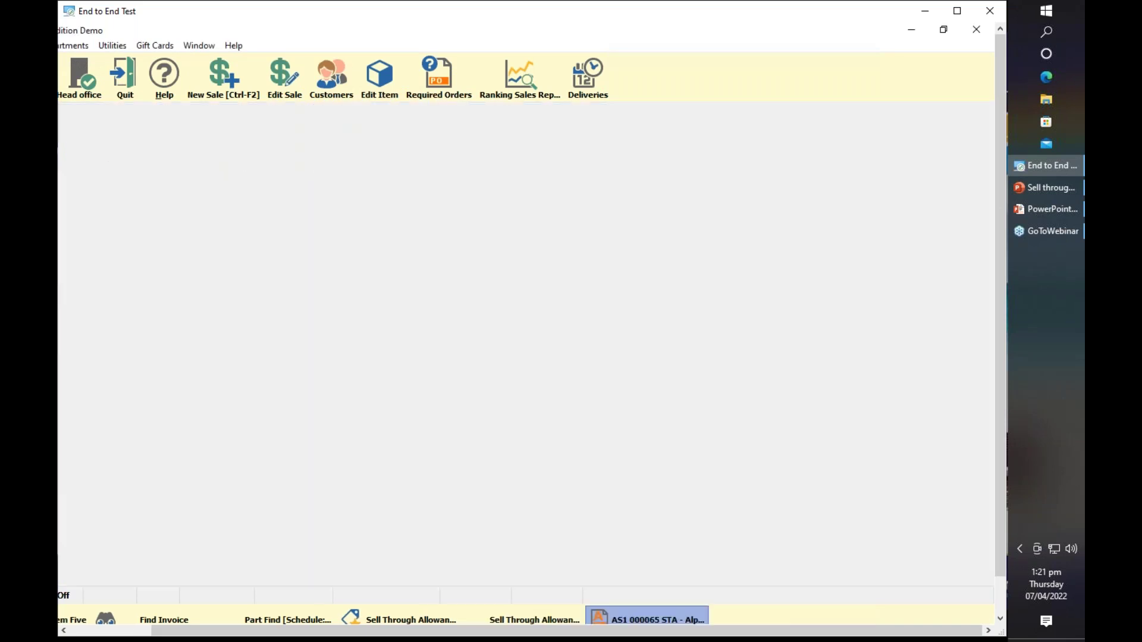
click(170, 145)
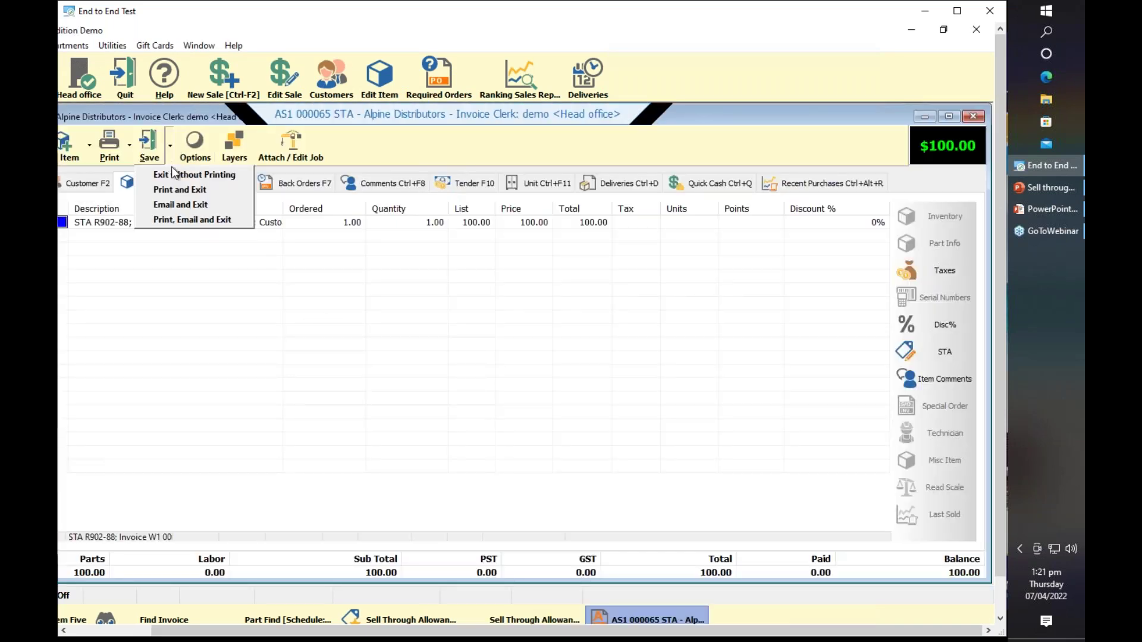
click(176, 176)
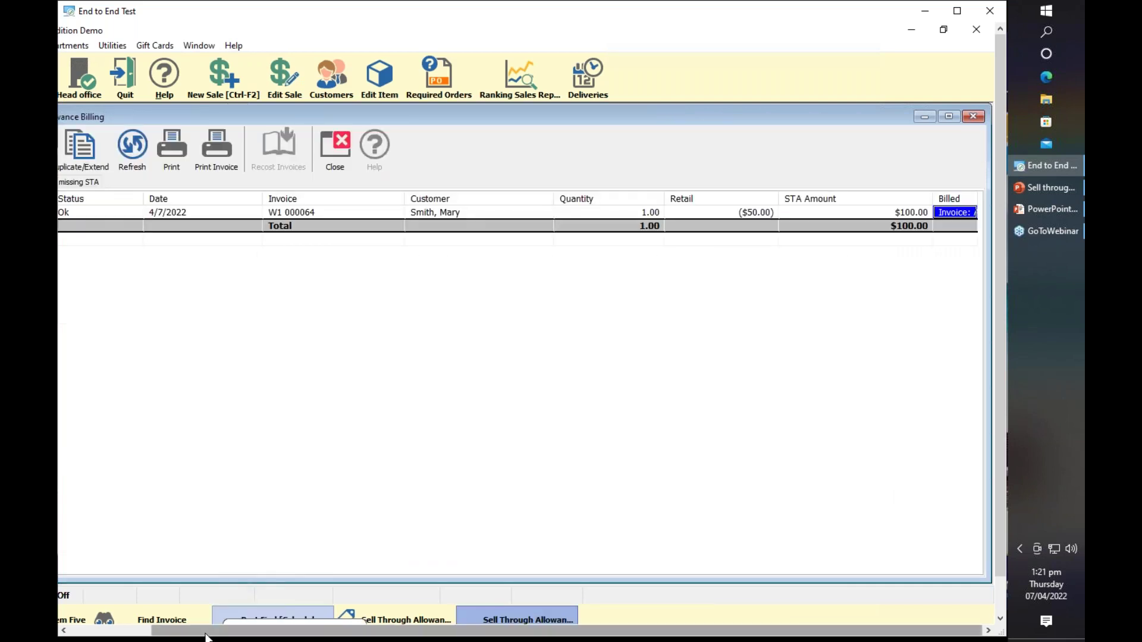
drag(184, 632, 122, 632)
click(425, 154)
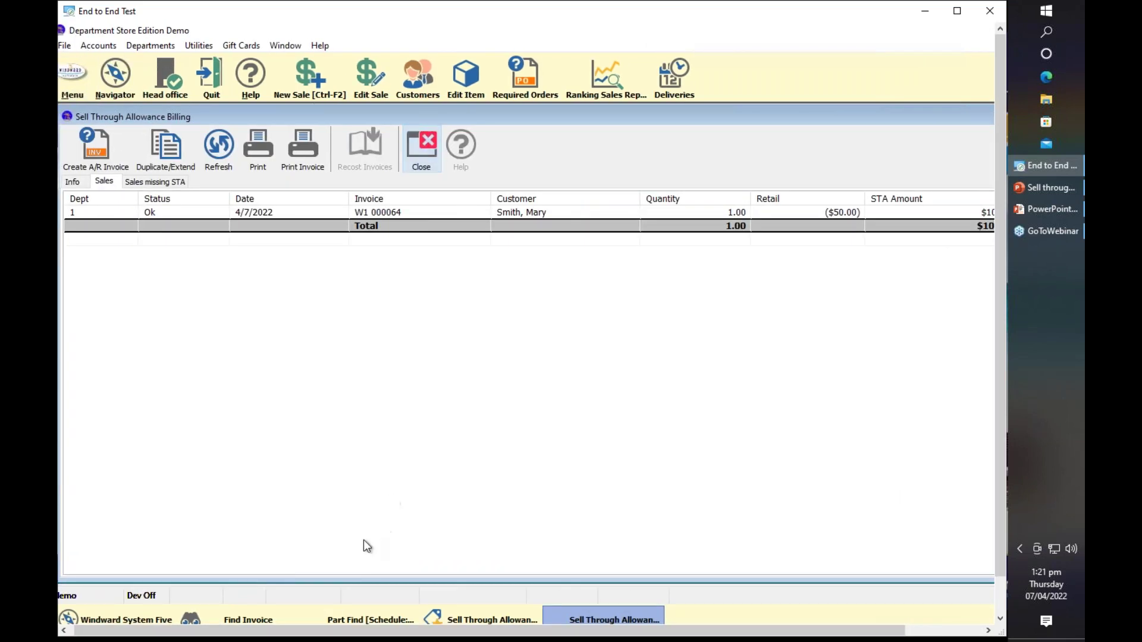
Open the Sell Through Allowances settings in the Inventory section of the Setup Wizard.
click(115, 74)
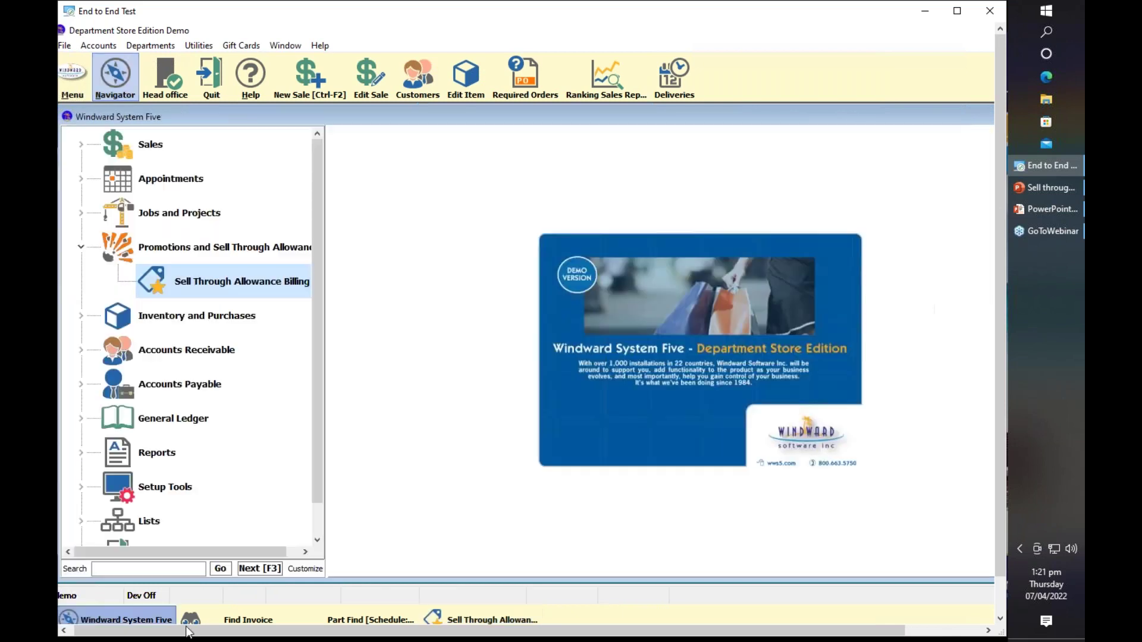
click(182, 502)
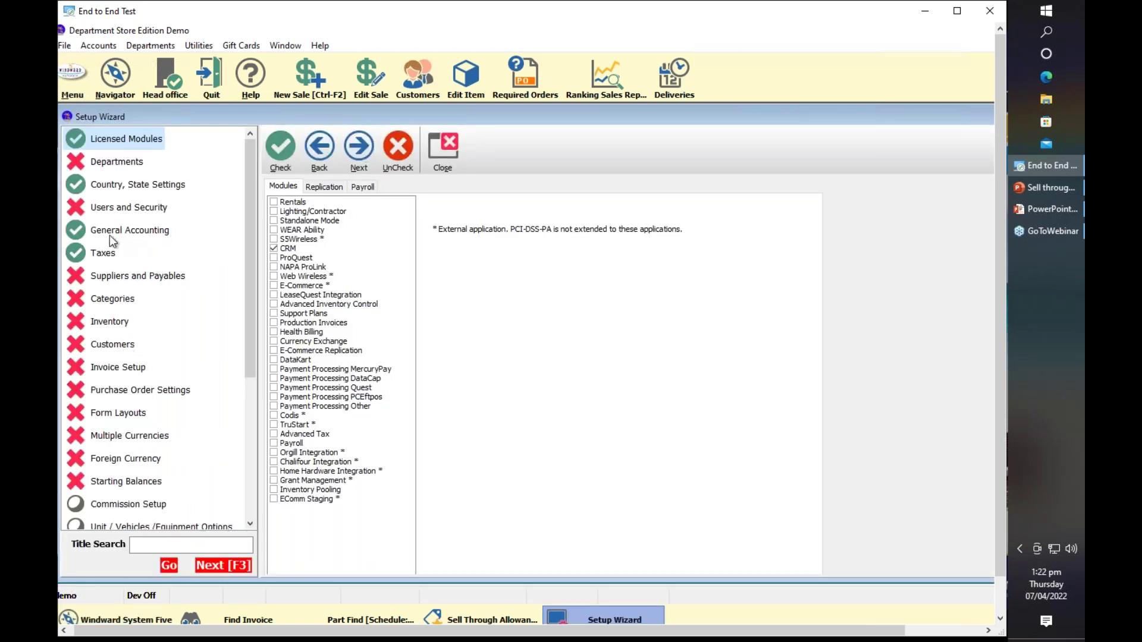
drag(252, 348, 251, 464)
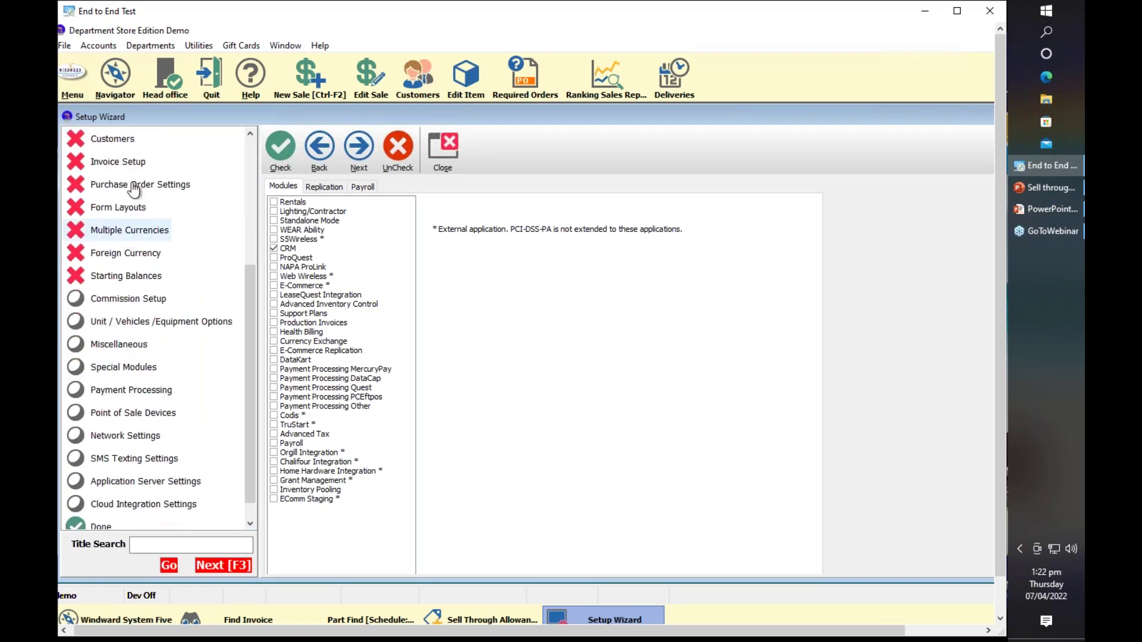
scroll(248, 258, up, 3)
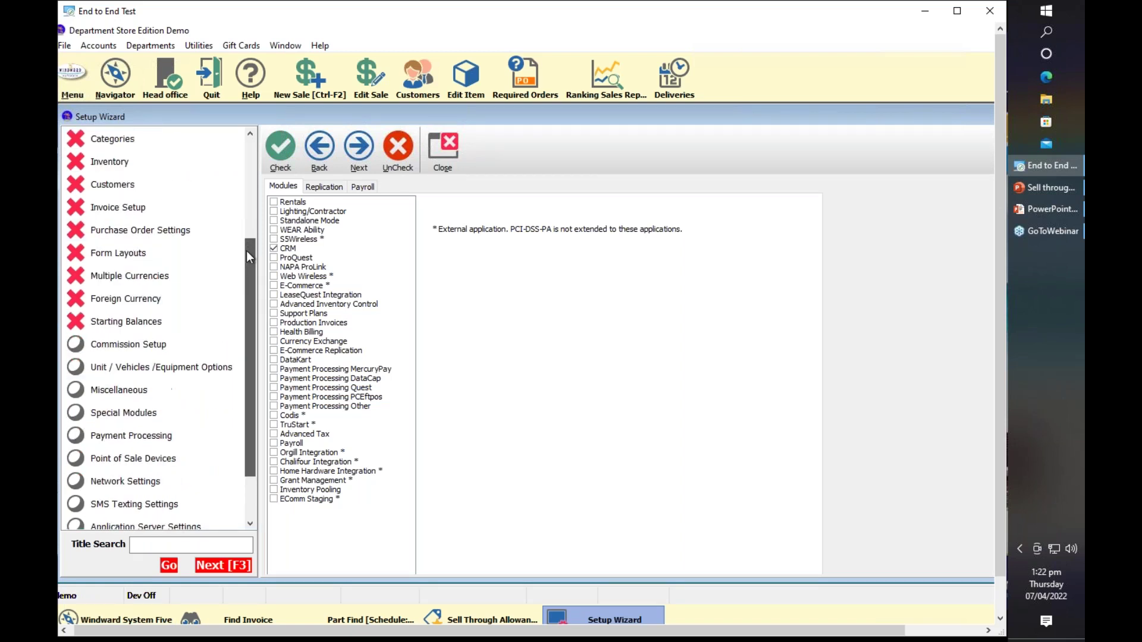
double_click(109, 185)
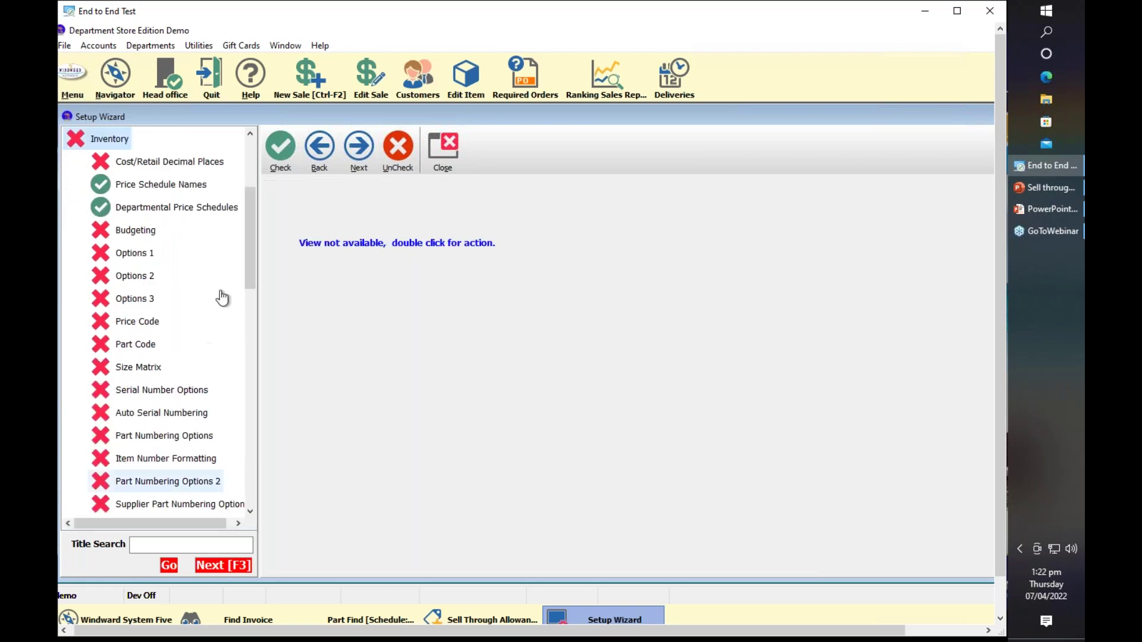
drag(250, 288, 242, 391)
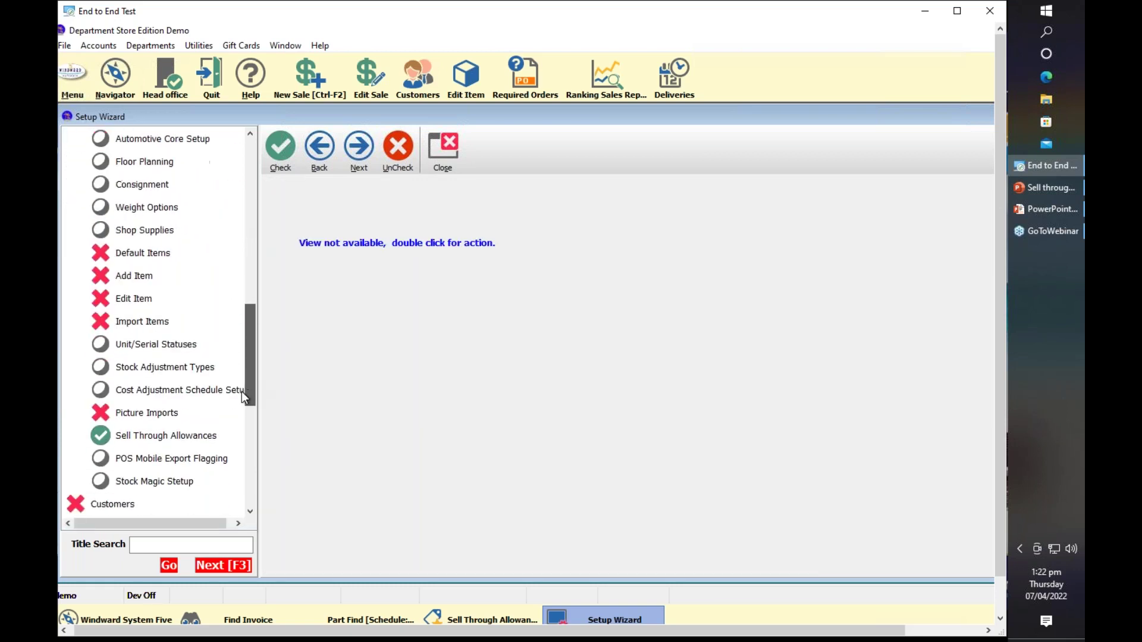
double_click(198, 424)
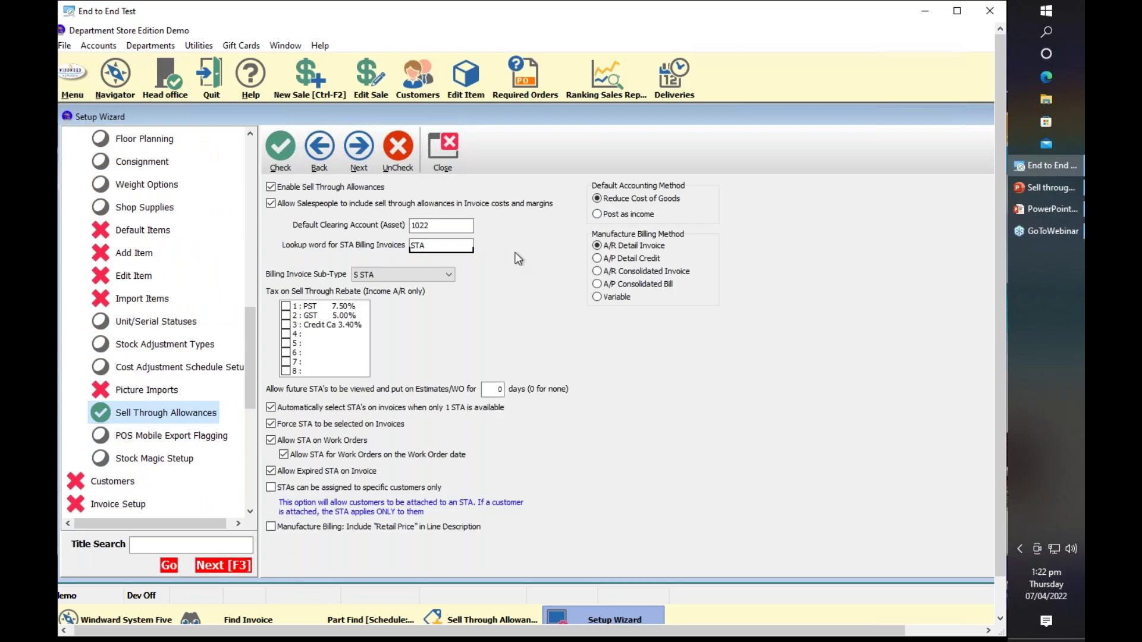
Set the Manufacture Billing Method to A/P Consolidated Bill.
click(646, 76)
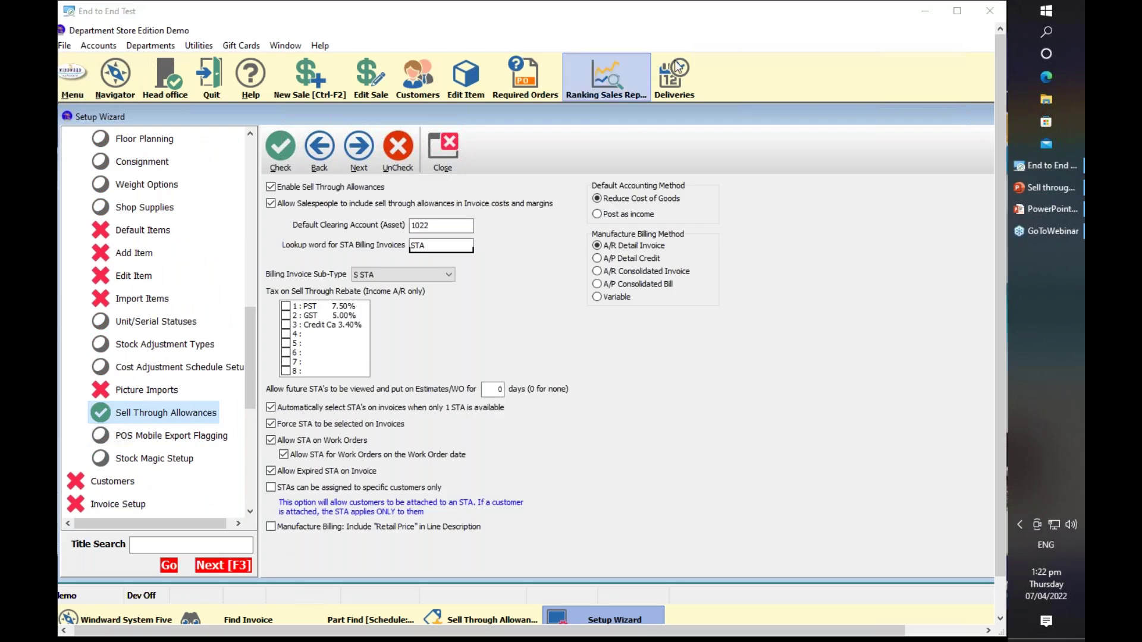
click(596, 271)
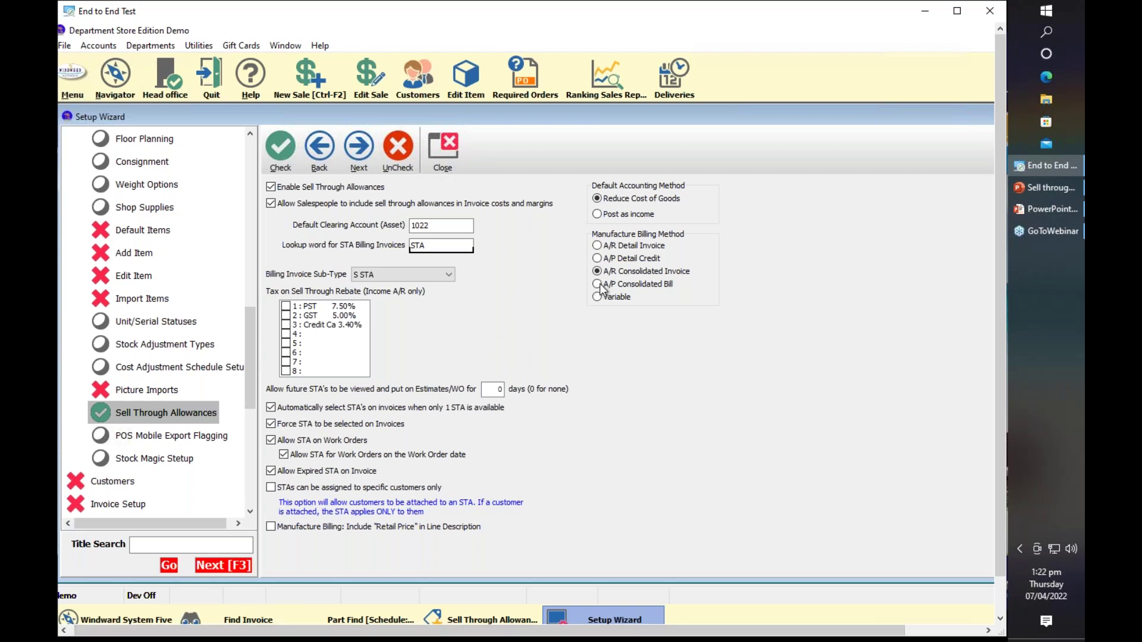
click(597, 284)
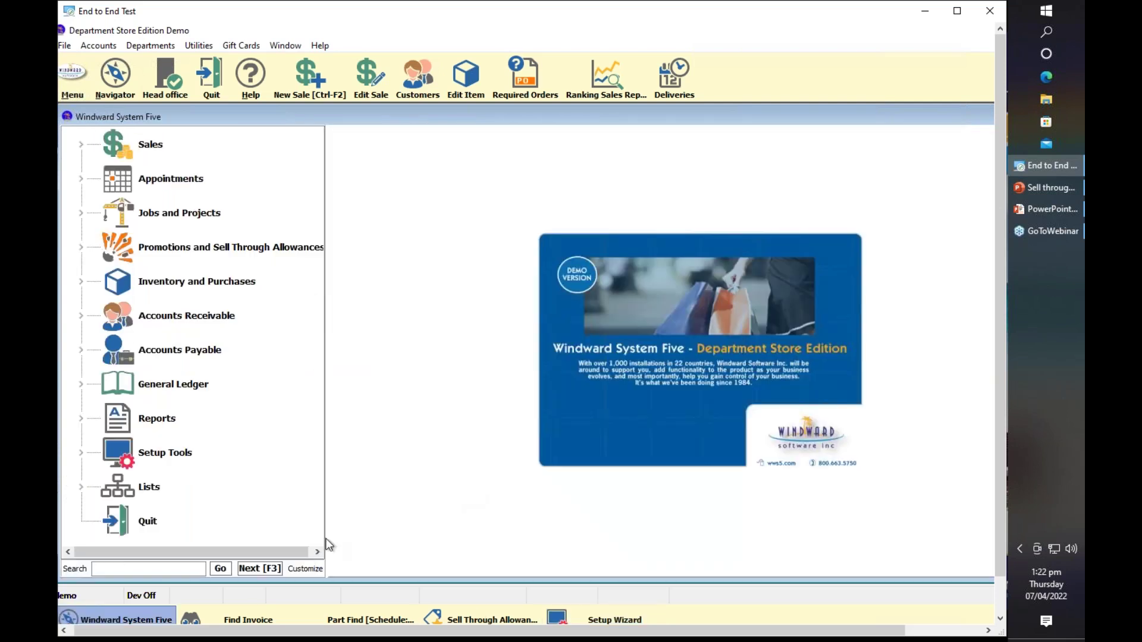
Start a new sell through allowance and choose part R842-18 from the Appliance category's Refrigerator sub category.
click(468, 619)
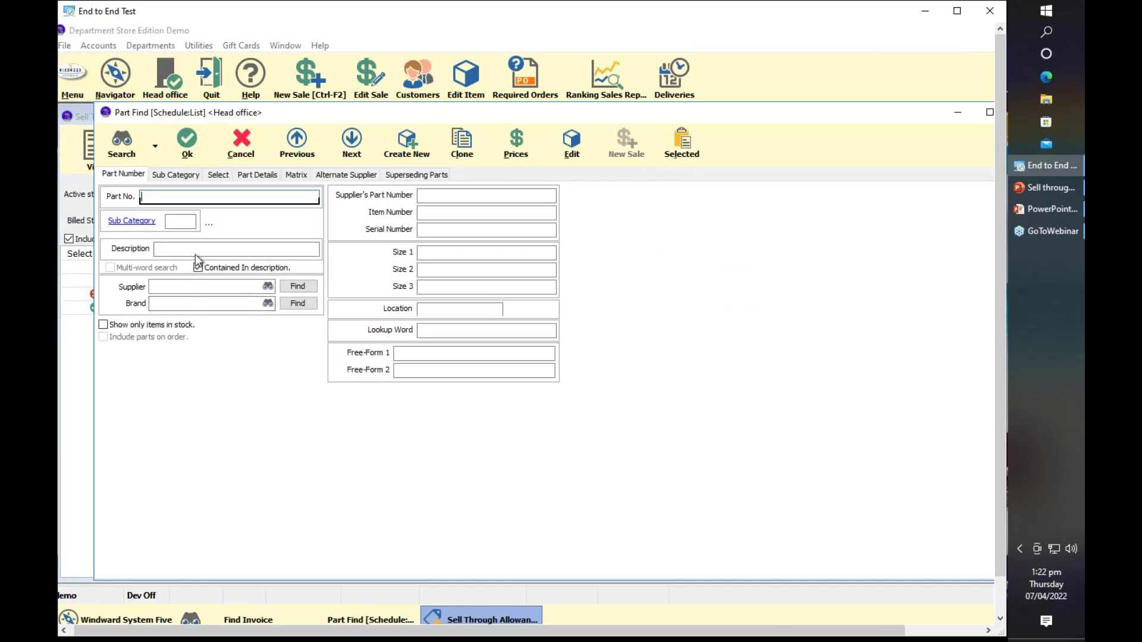
click(131, 220)
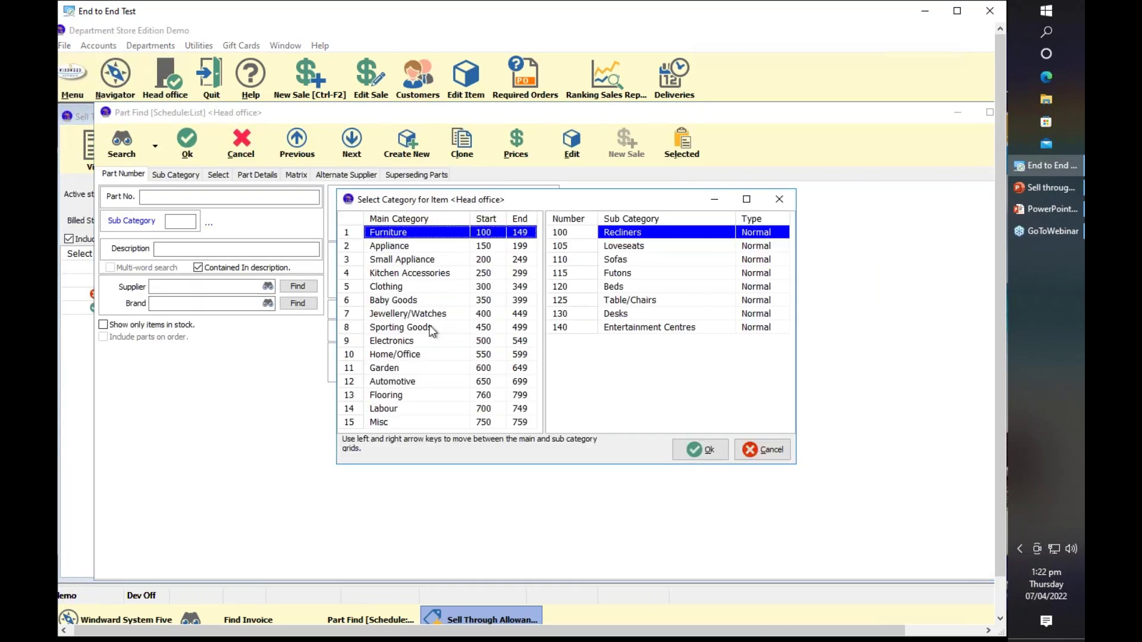
click(406, 245)
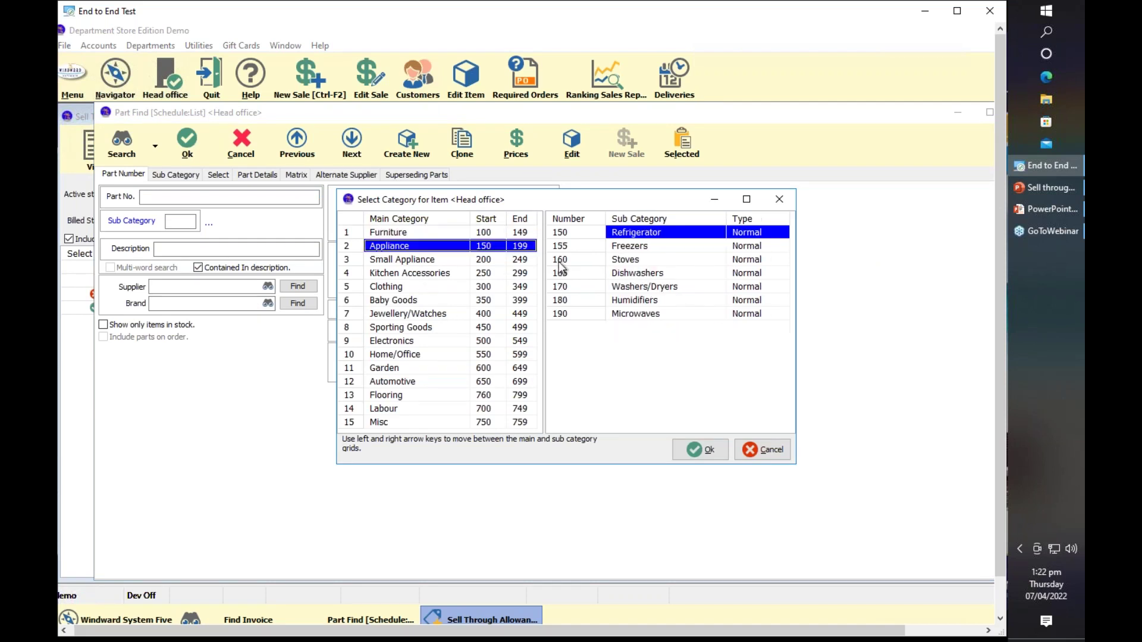
click(696, 449)
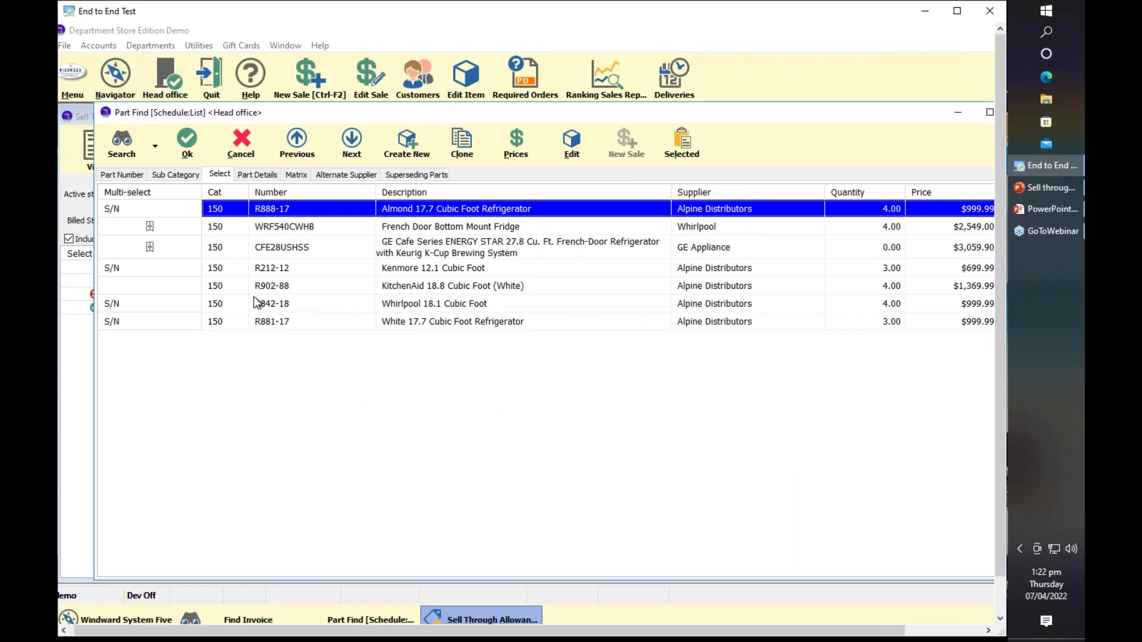
double_click(259, 309)
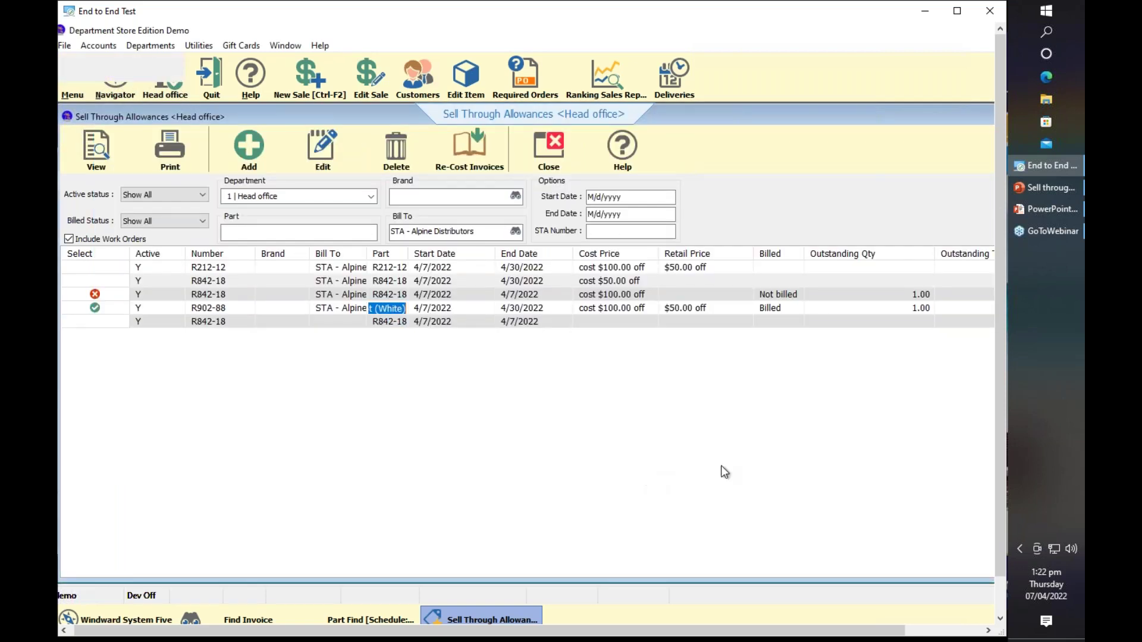
Find the supplier by searching for alpine and set Alpine Distributors as the Bill To of the R842-18 allowance.
click(230, 244)
click(203, 226)
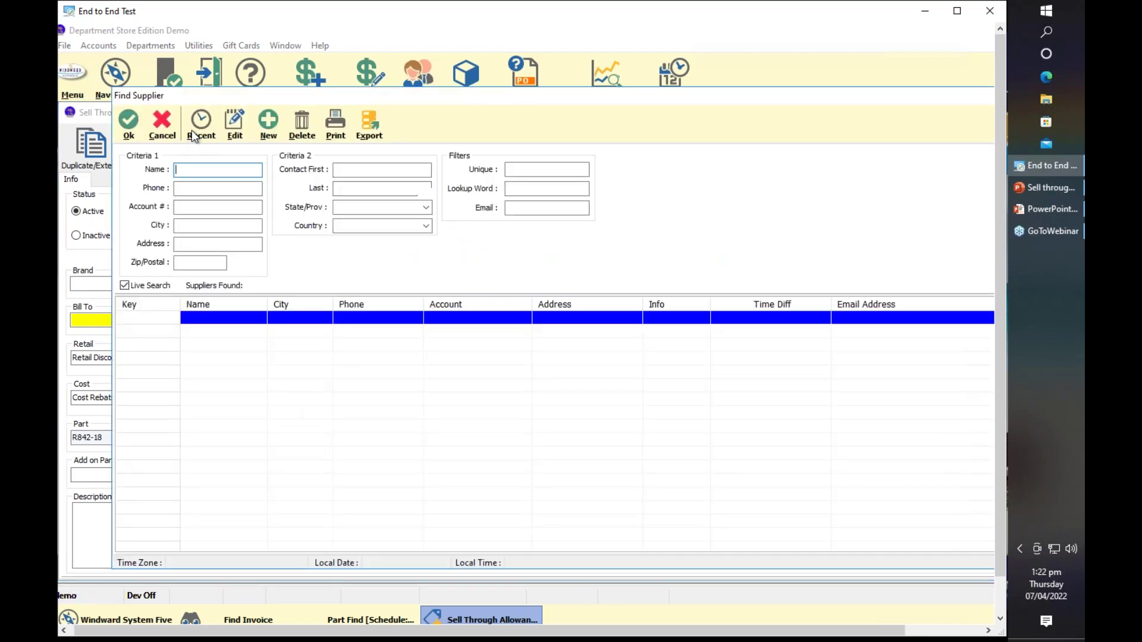
click(192, 130)
text(alpine)
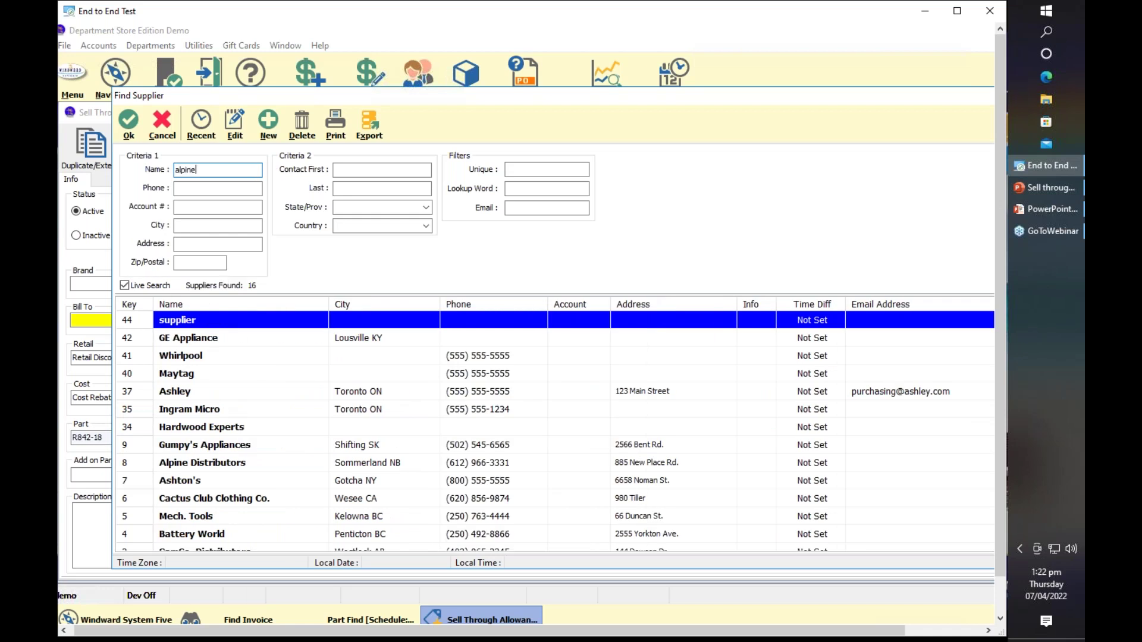
double_click(220, 324)
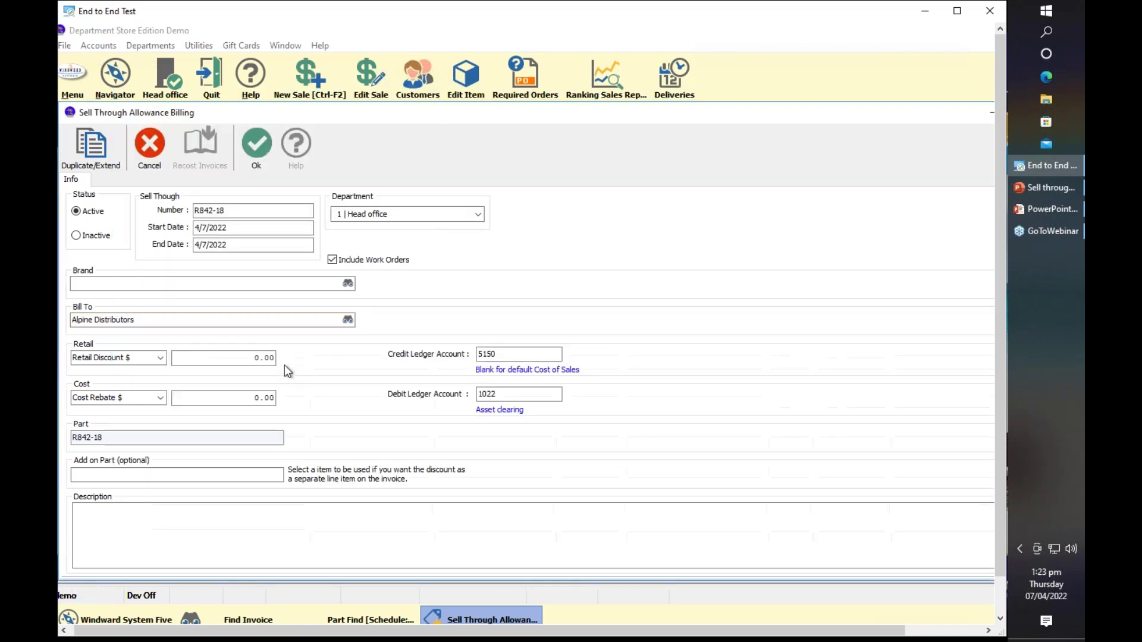
Set the cost rebate to $100.00, copy the allowance number R842-18, and save the allowance.
double_click(260, 398)
text(100)
key(Tab)
drag(230, 211, 188, 211)
key(ctrl+c)
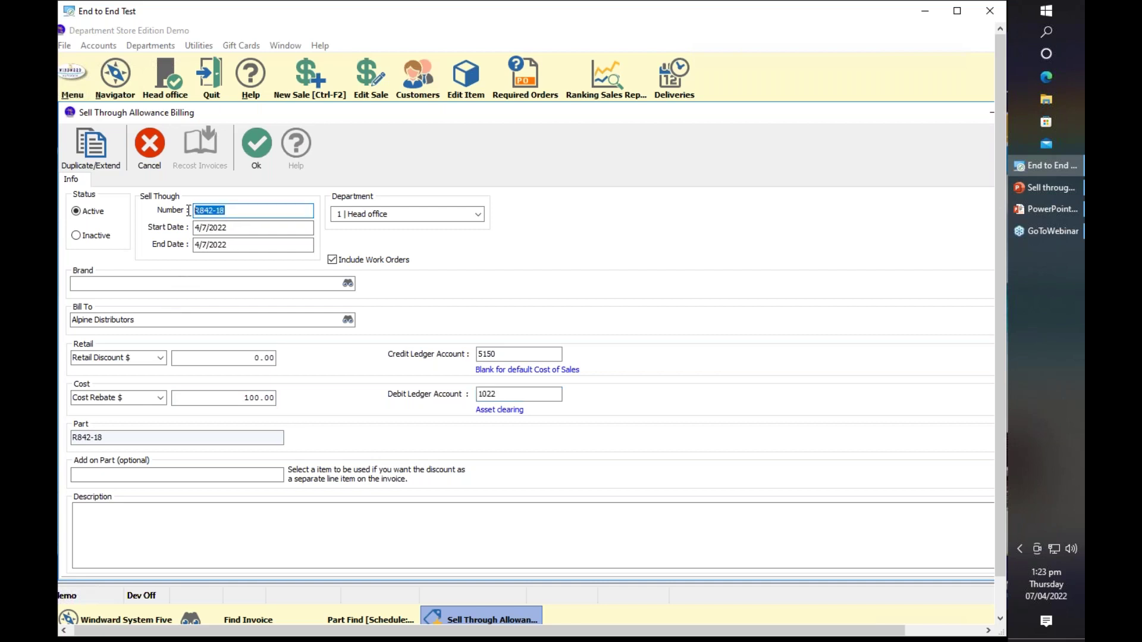
click(256, 148)
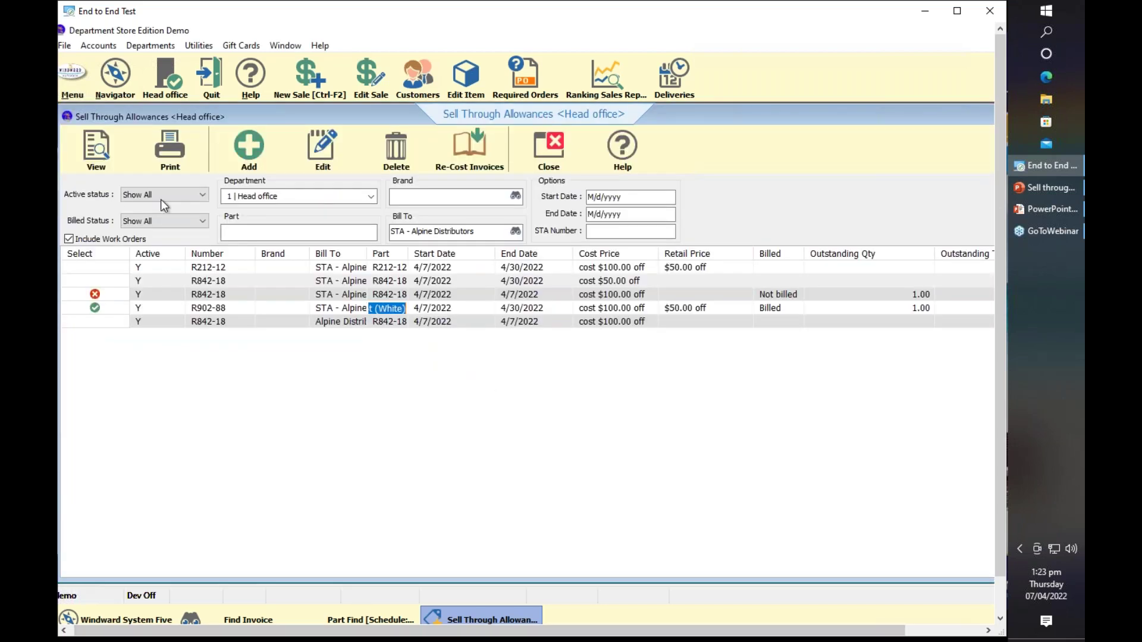
Create a new work order sale at Head office for an existing customer picked from the recent customers.
click(115, 78)
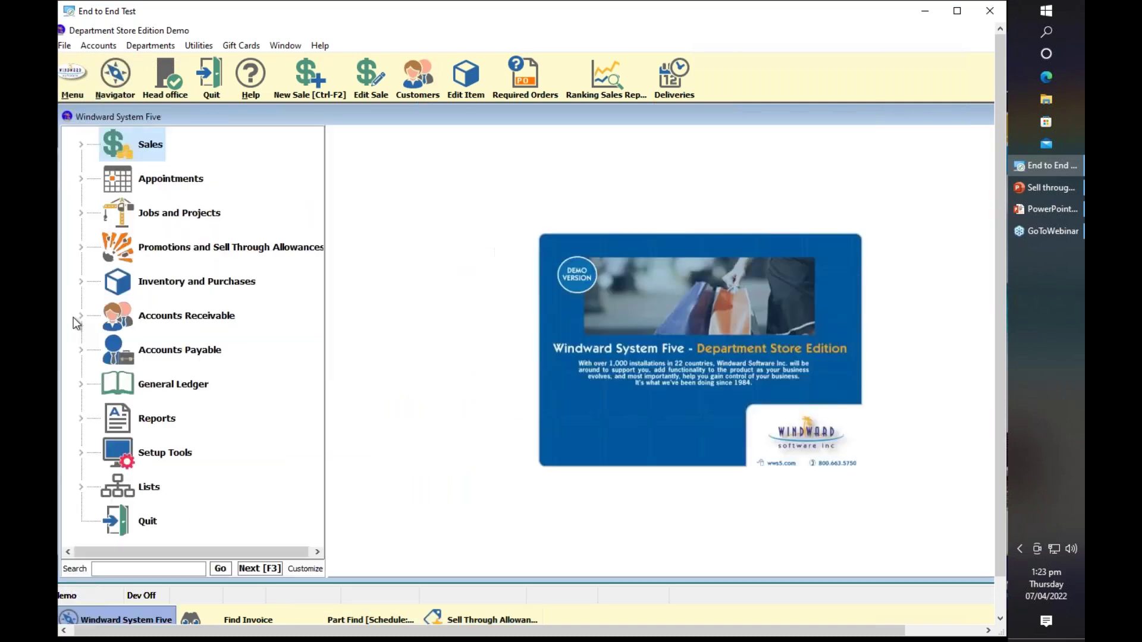
click(150, 143)
click(205, 179)
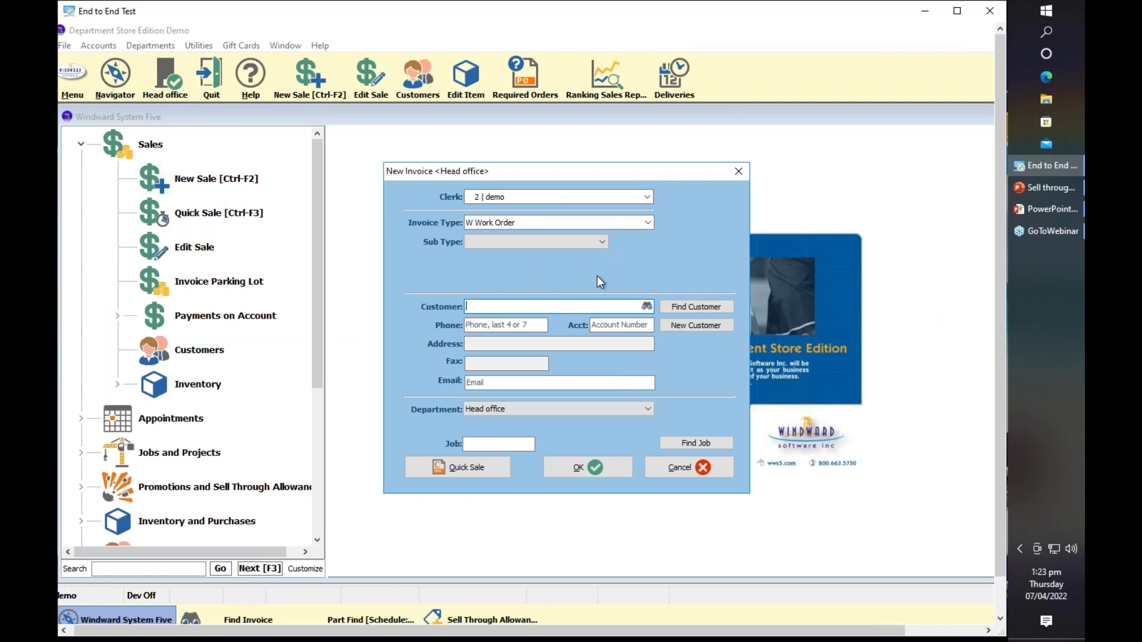
click(647, 307)
click(202, 121)
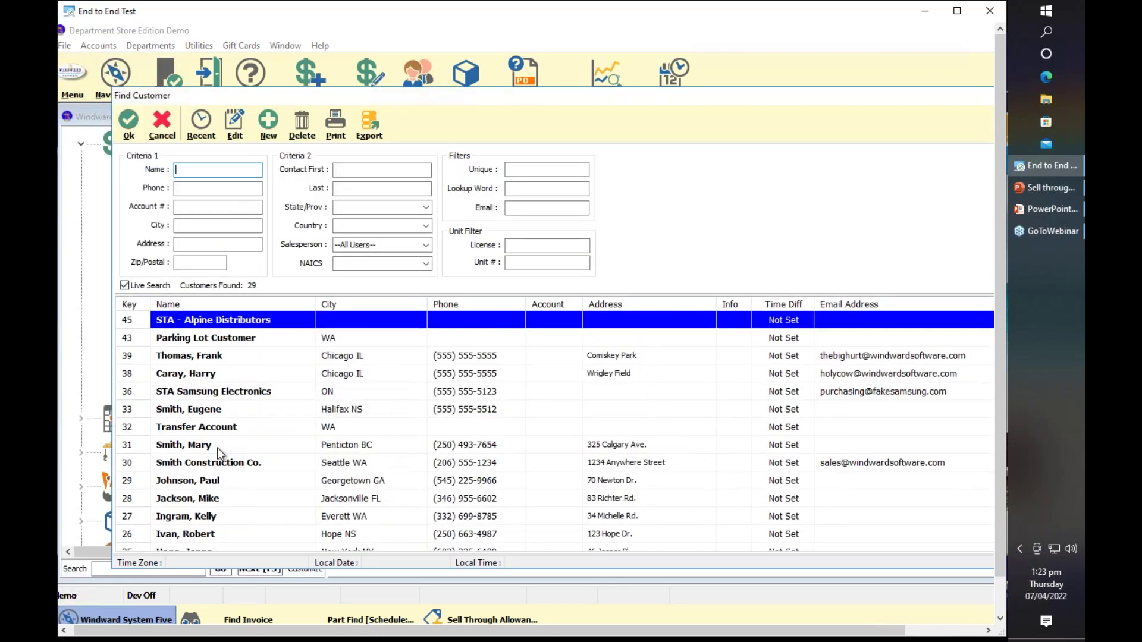
double_click(216, 448)
click(583, 465)
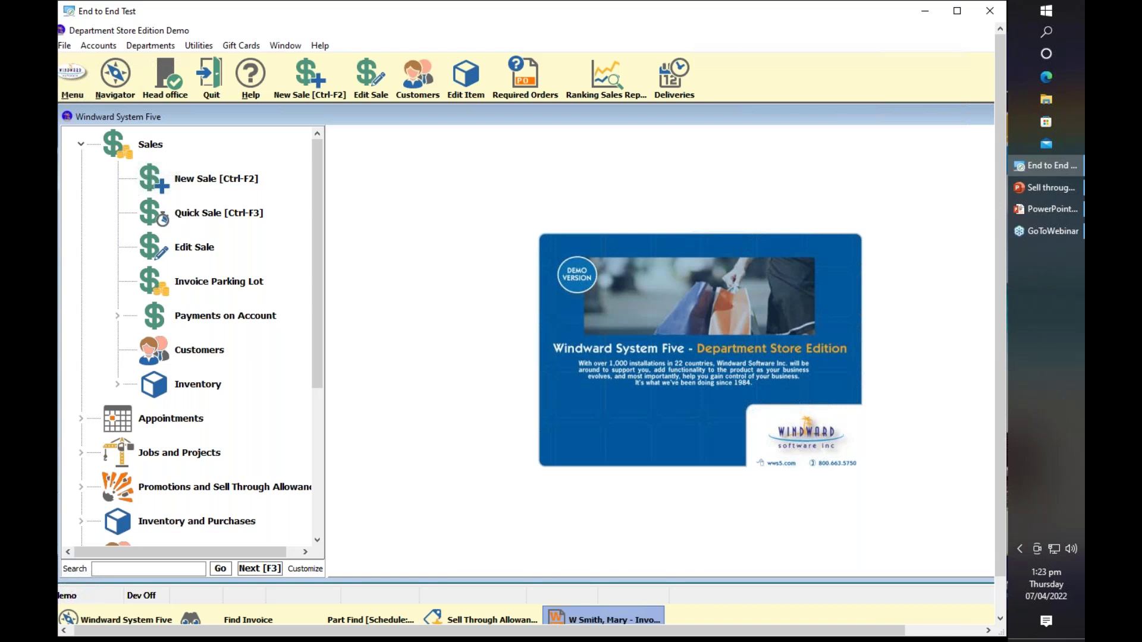
Add one R842-18 refrigerator with serial number LLHKADKJH002 to the work order's items.
click(152, 228)
key(ctrl+v)
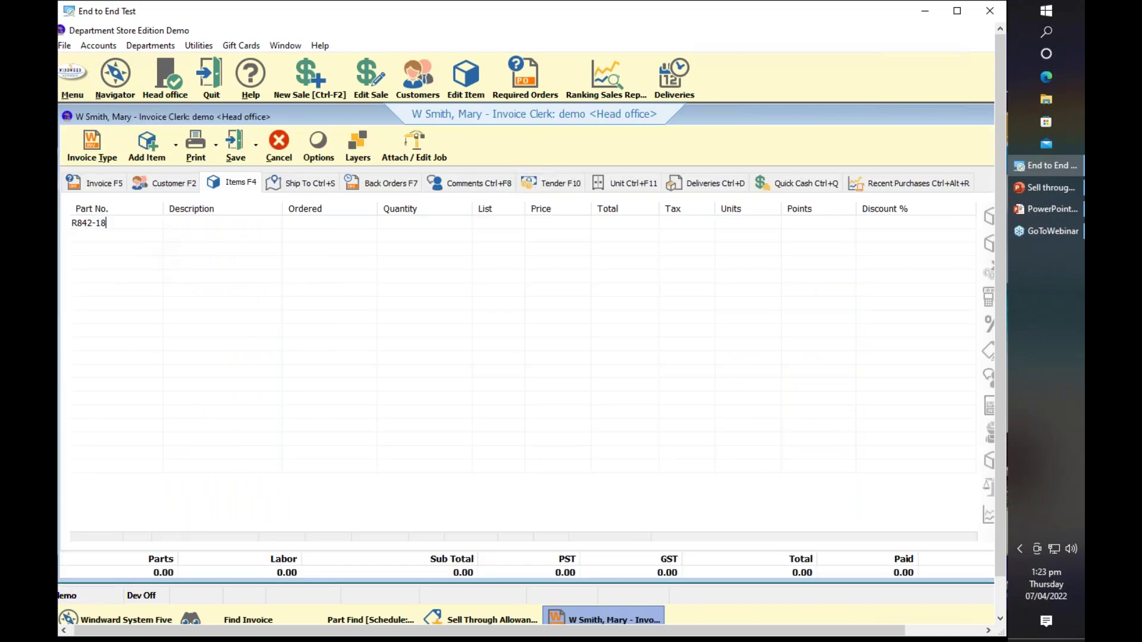
key(Return)
click(354, 250)
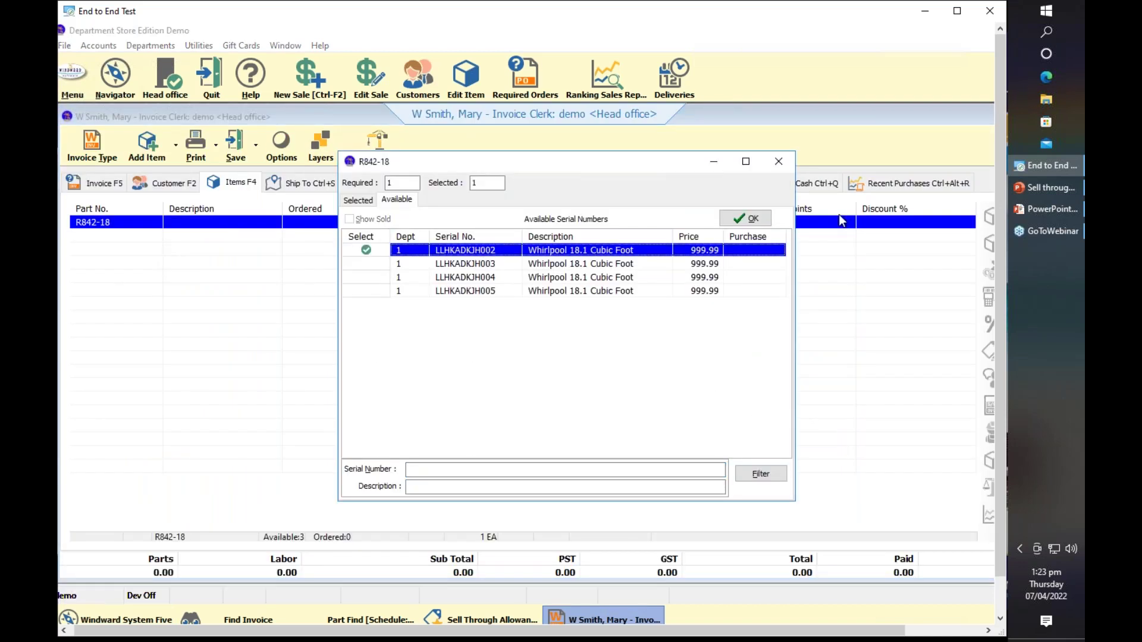
click(747, 218)
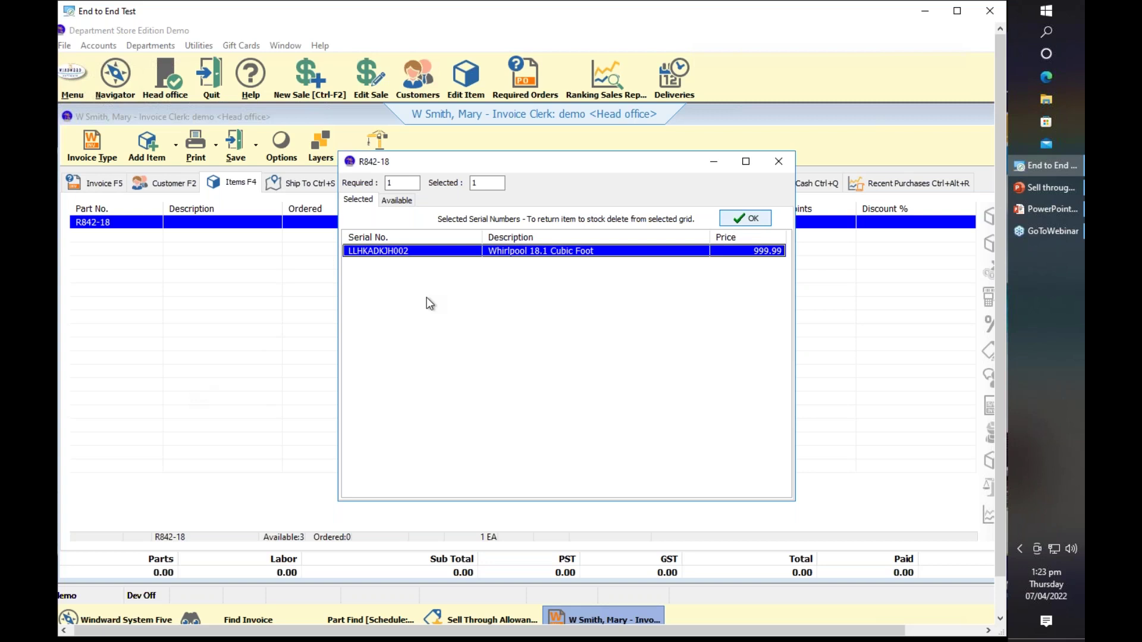
key(Return)
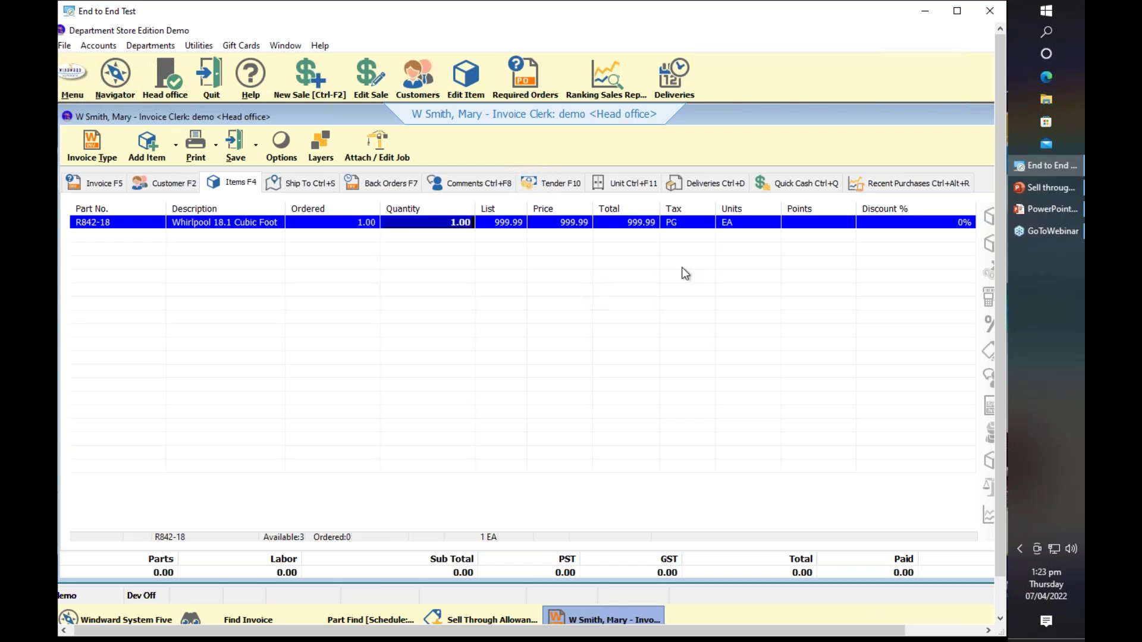
click(395, 264)
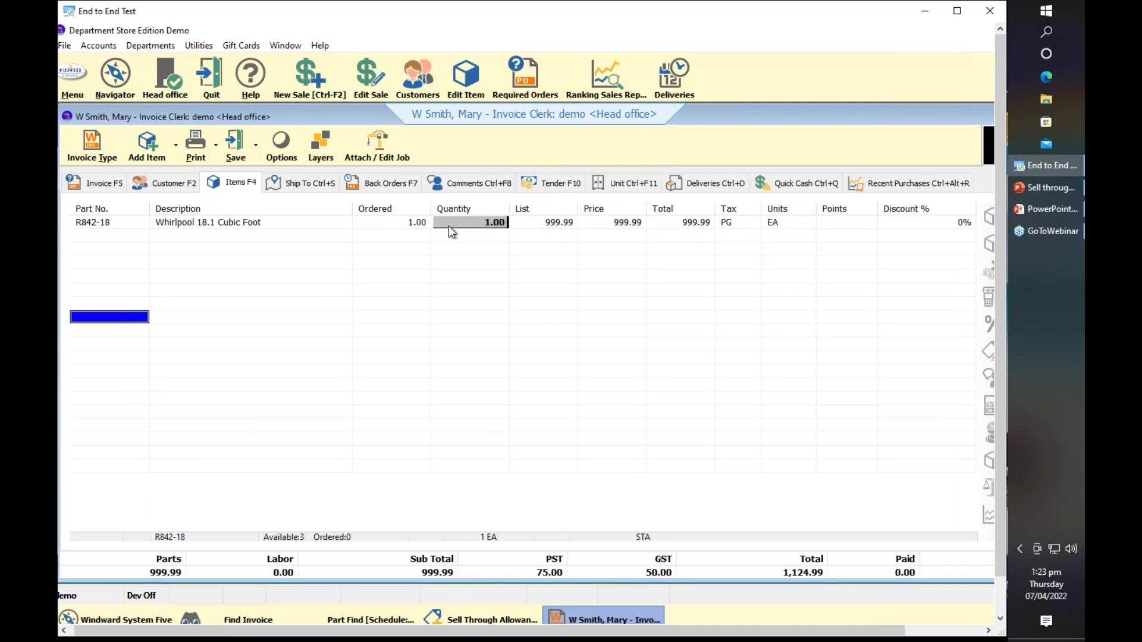
Save the work order and exit without printing.
click(255, 146)
click(265, 183)
click(256, 145)
click(256, 145)
click(256, 145)
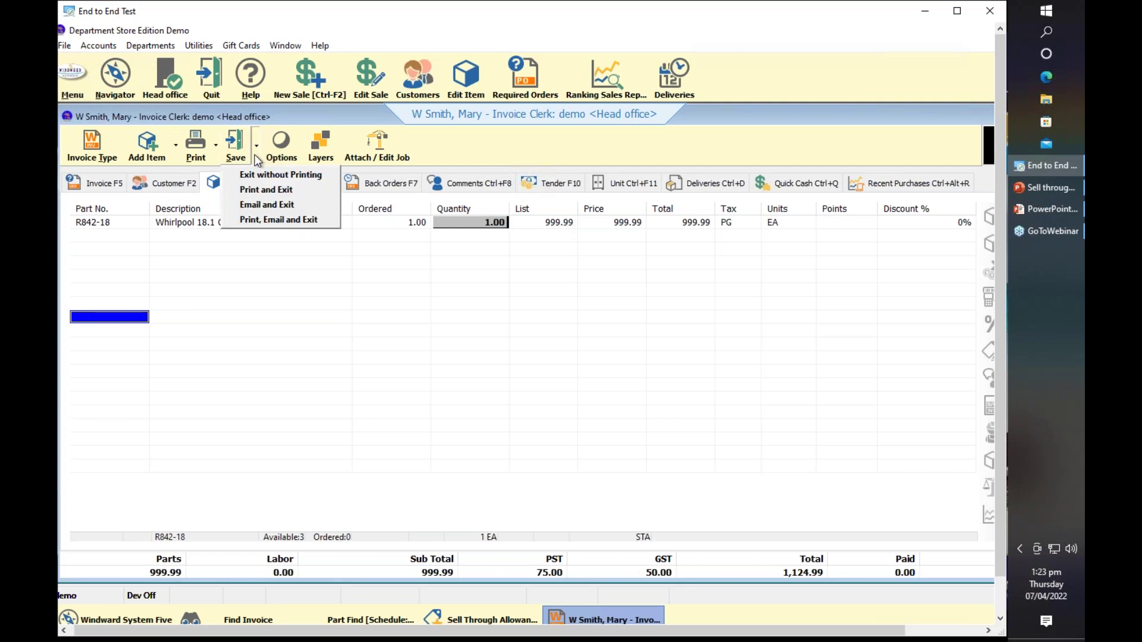
key(Return)
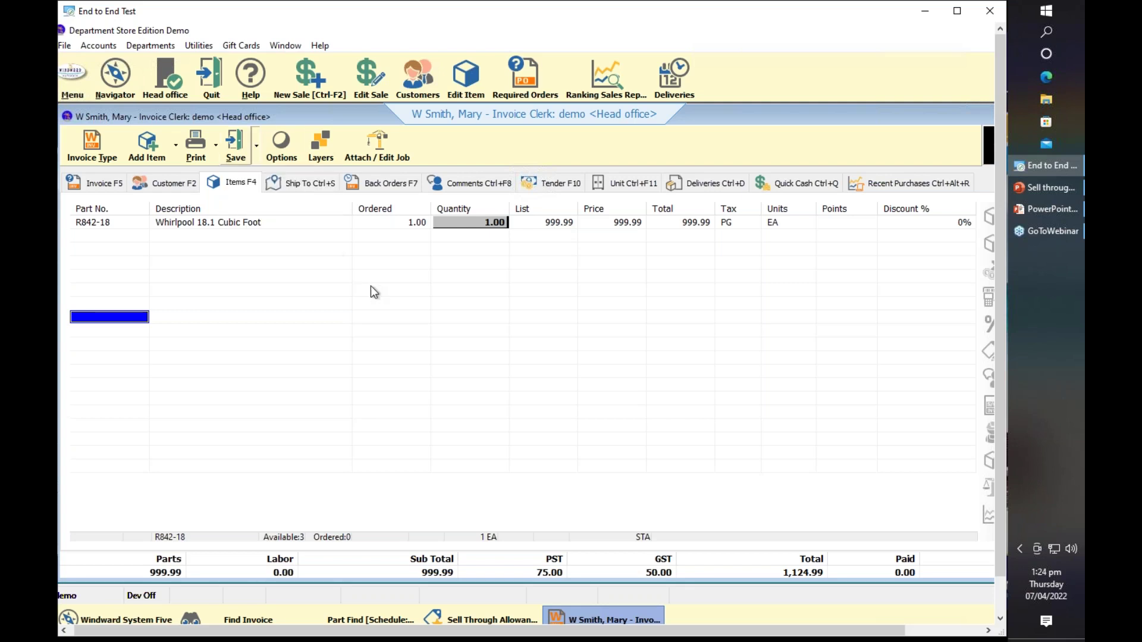
key(Return)
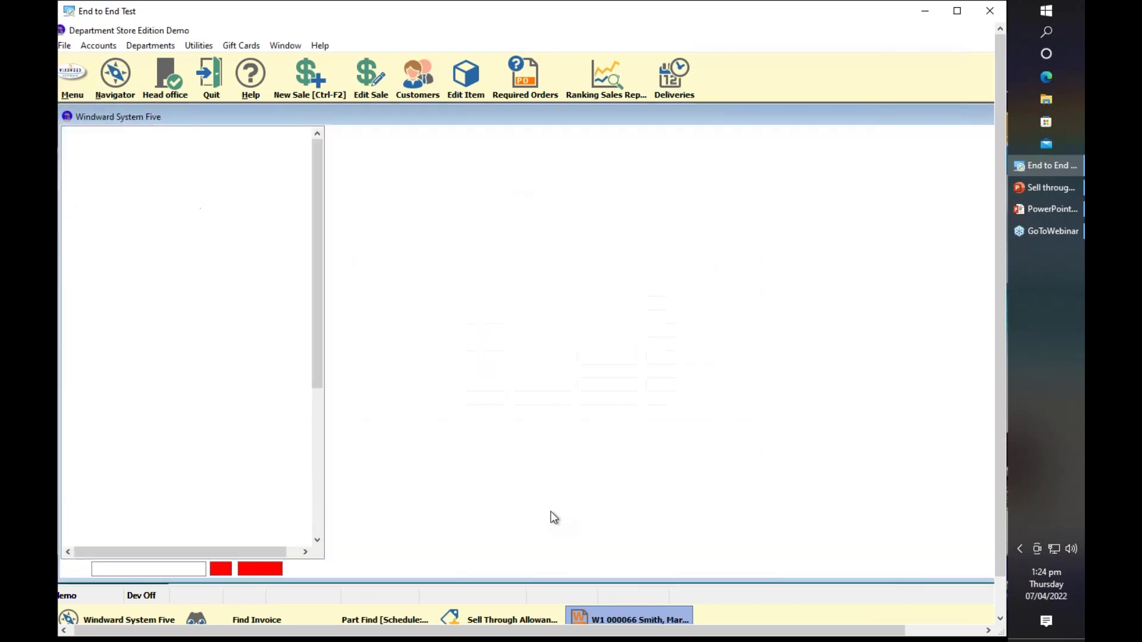
Return to the Sell Through Allowances list, refresh it, and try to filter Bill To by alpine.
click(461, 621)
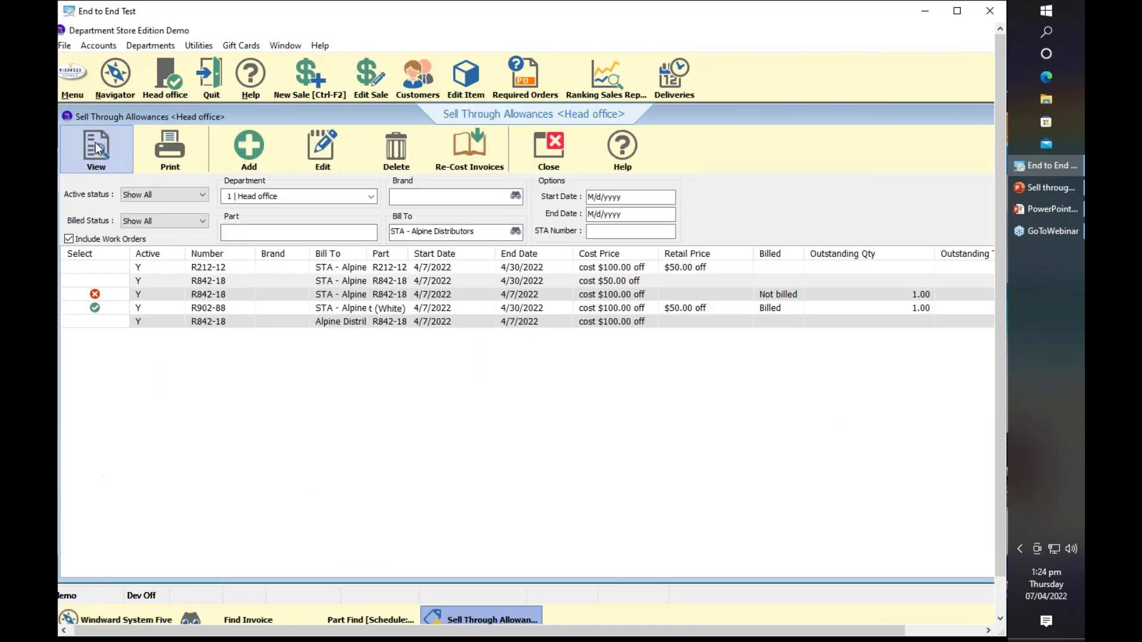
click(488, 232)
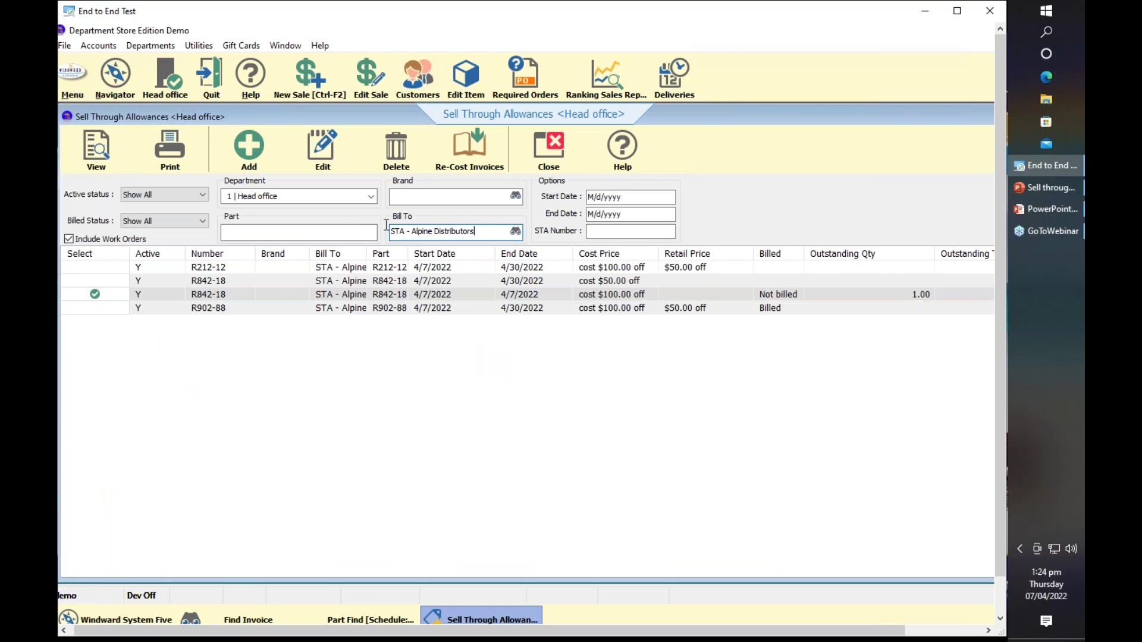
key(BackSpace)
text(alpine)
key(Return)
key(BackSpace)
text(alpine)
key(Return)
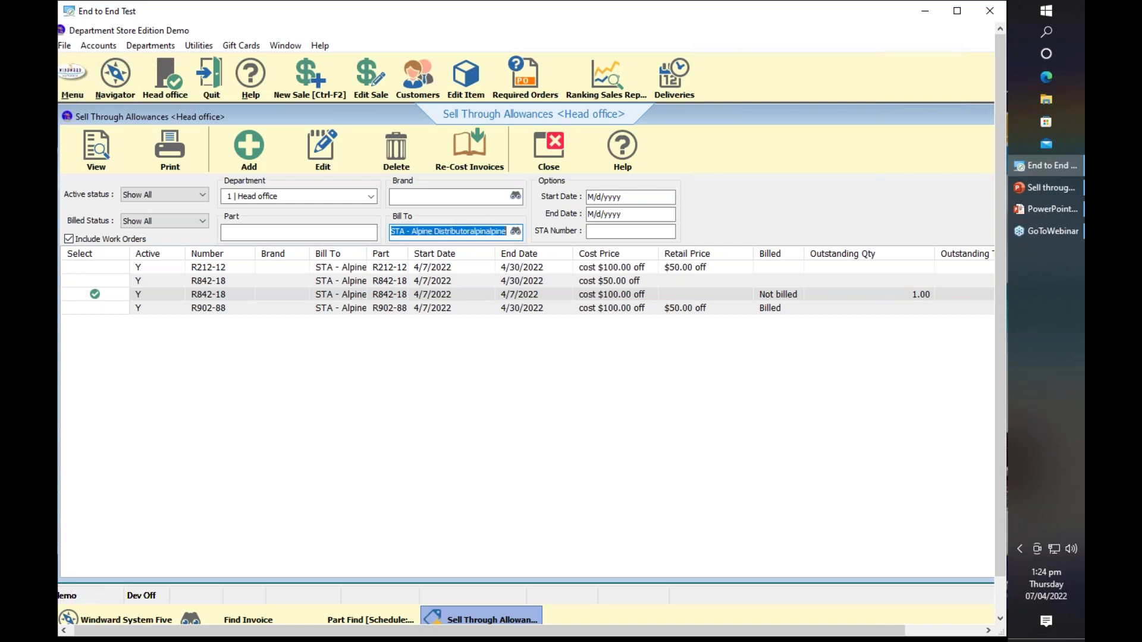
Clear the Bill To filter completely and list the sell through allowances for all billed parties.
key(BackSpace)
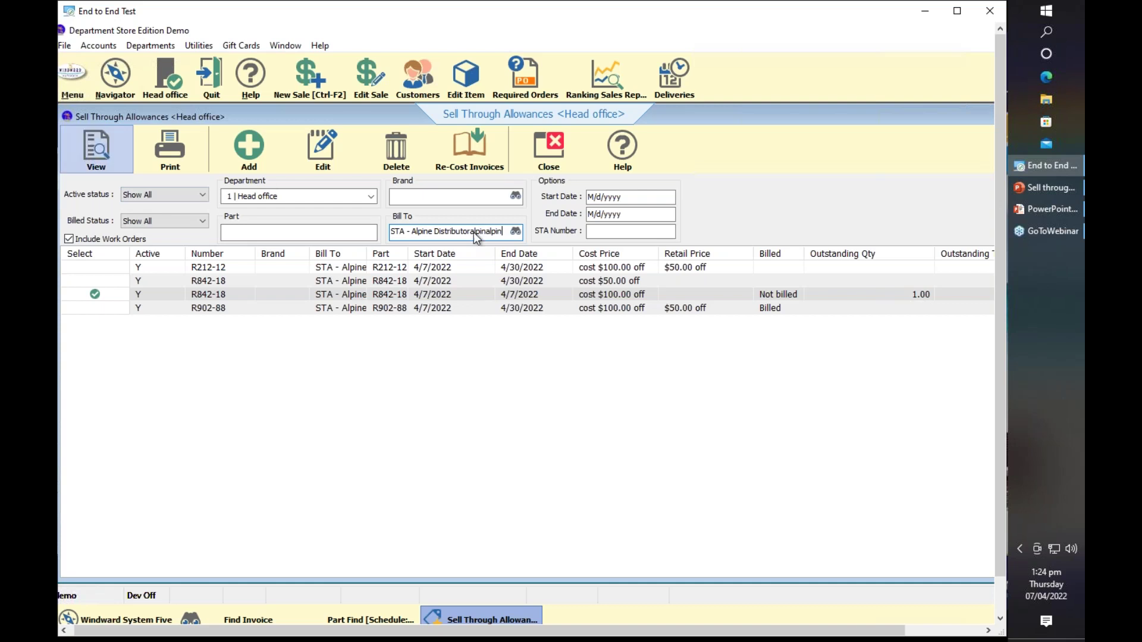
key(BackSpace)
key(BackSpace)
key(BackSpace)
key(BackSpace)
key(BackSpace)
key(BackSpace)
key(BackSpace)
key(BackSpace)
key(BackSpace)
key(BackSpace)
key(BackSpace)
key(BackSpace)
key(BackSpace)
key(BackSpace)
key(BackSpace)
key(BackSpace)
key(BackSpace)
key(BackSpace)
key(BackSpace)
key(BackSpace)
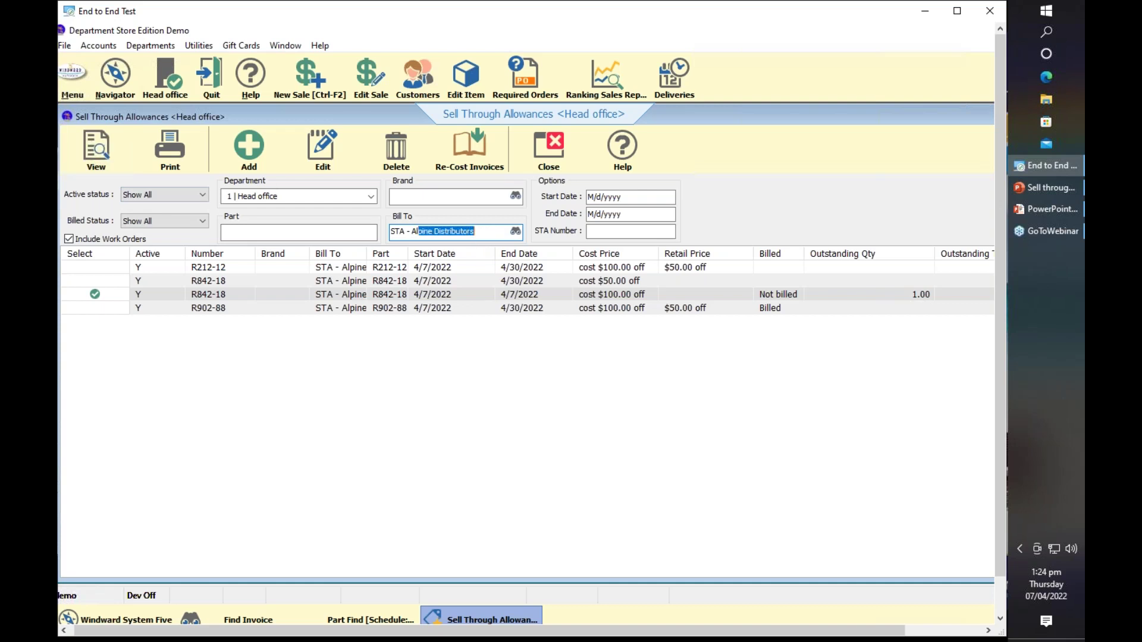
click(97, 148)
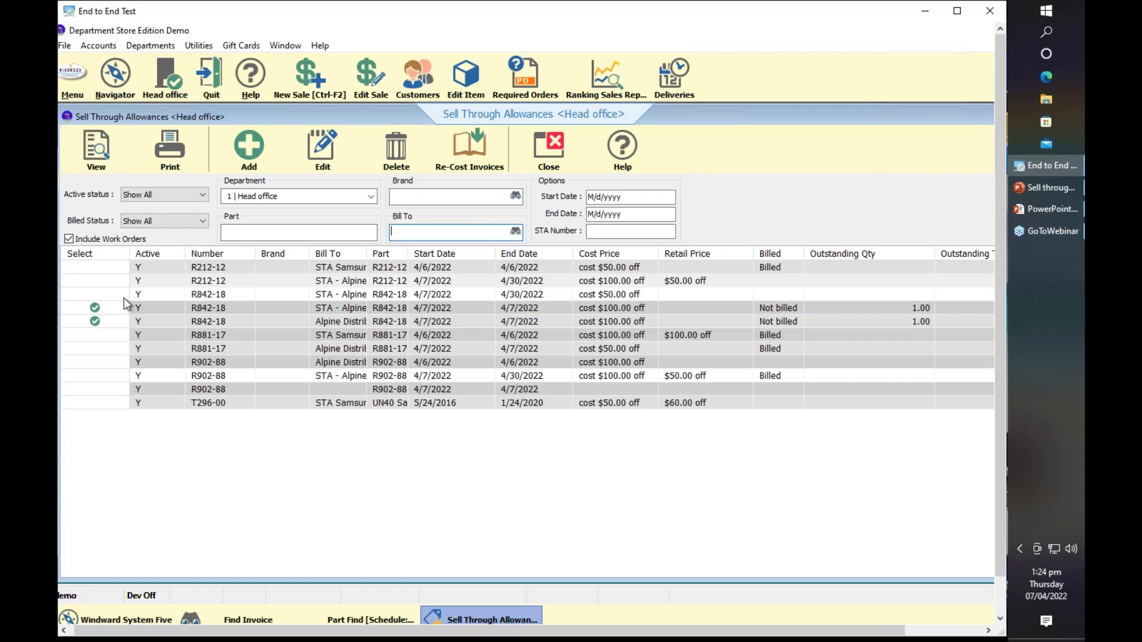
Deselect the STA - Alpine R842-18 allowance, check the sales of the Alpine Distributors R842-18 allowance, and close it.
click(95, 309)
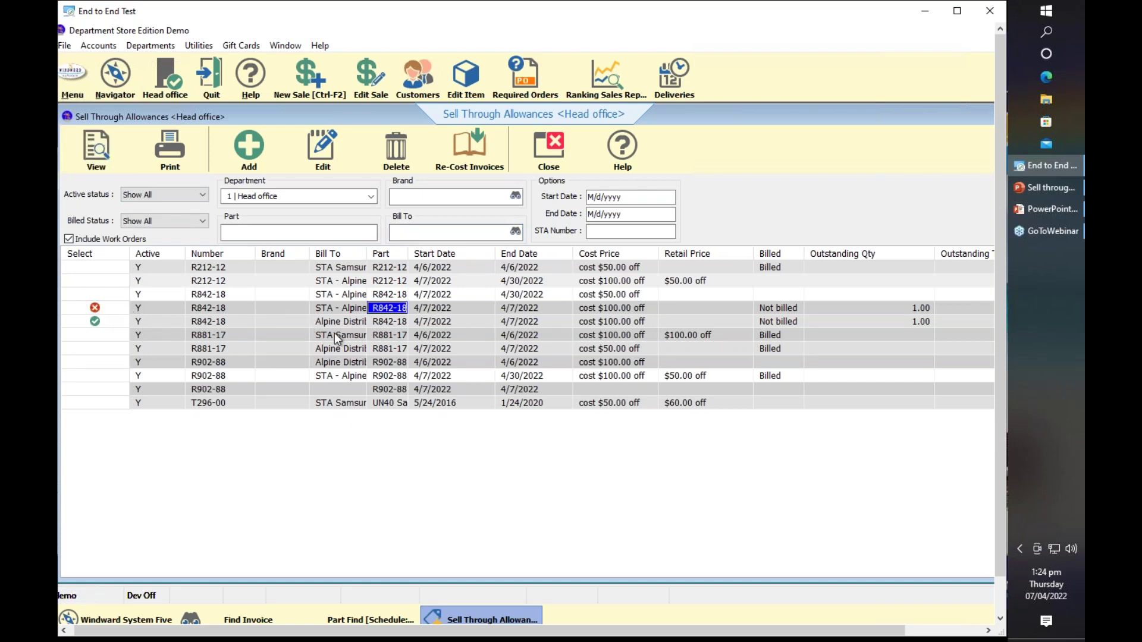
double_click(339, 323)
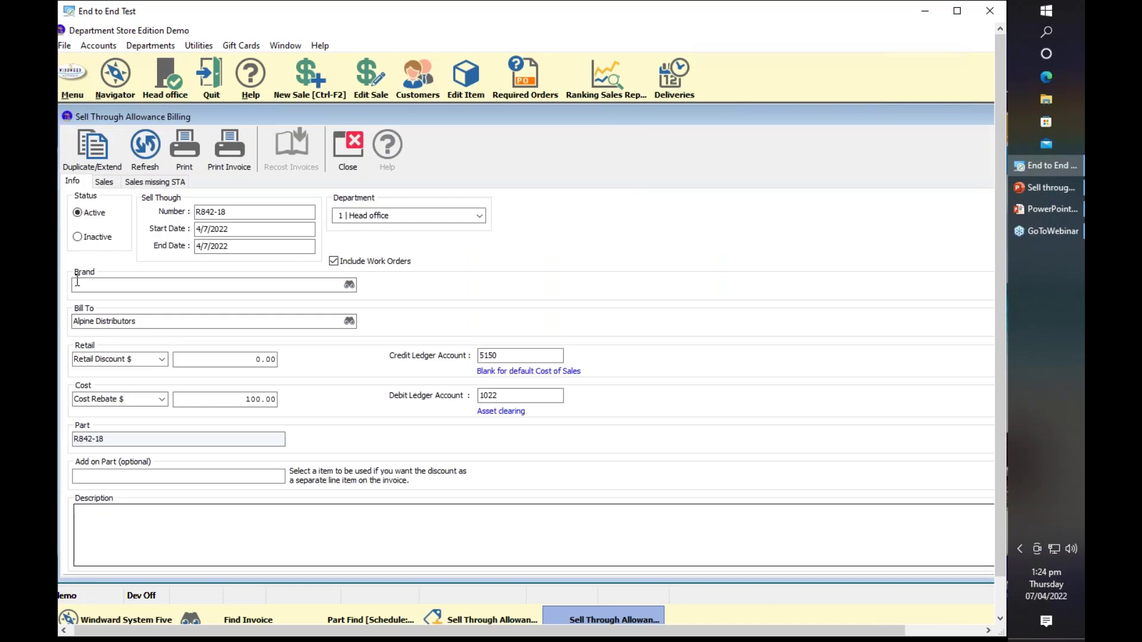
click(104, 183)
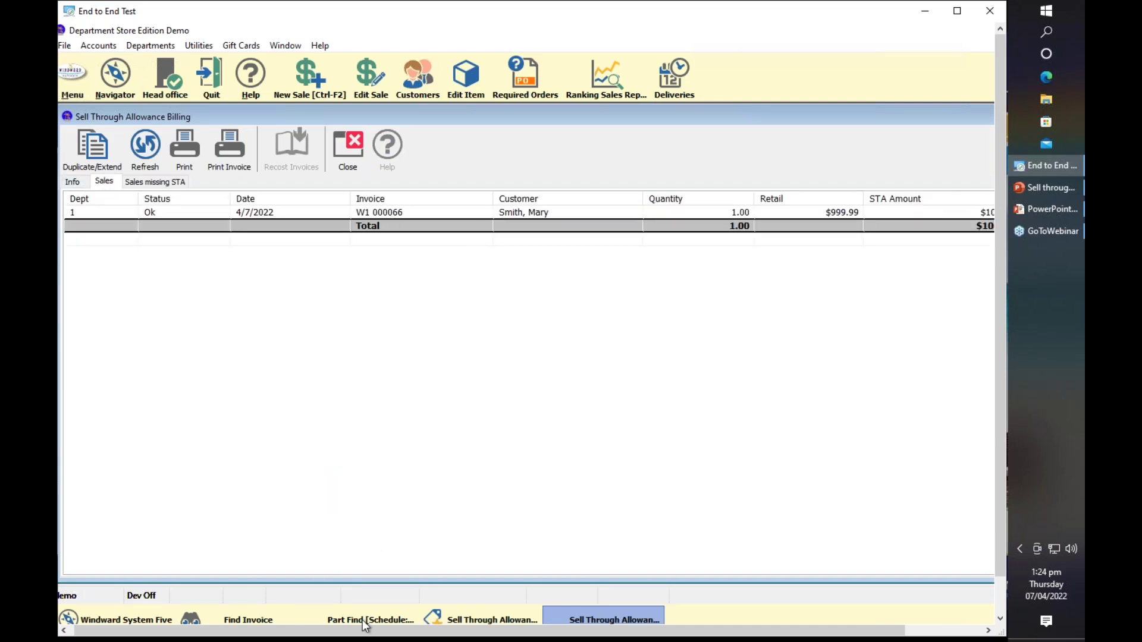
mouse_move(367, 634)
mouse_down()
mouse_move(415, 636)
mouse_move(361, 640)
mouse_up()
click(354, 151)
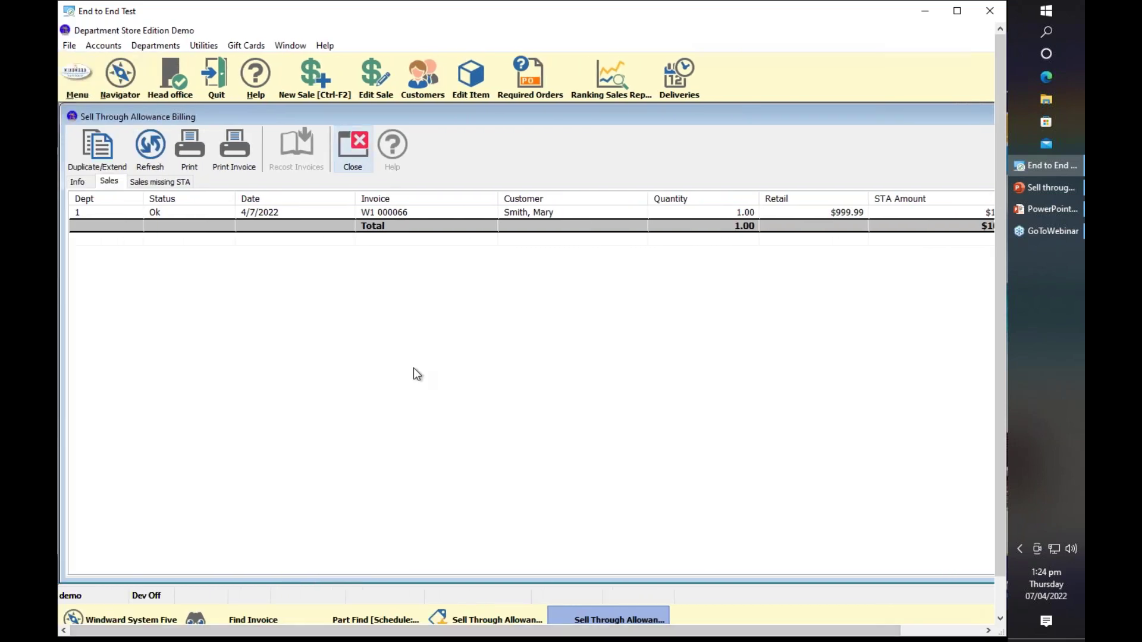
Close and reopen the Sell Through Allowances screen, and list all allowances for Head office again.
click(559, 154)
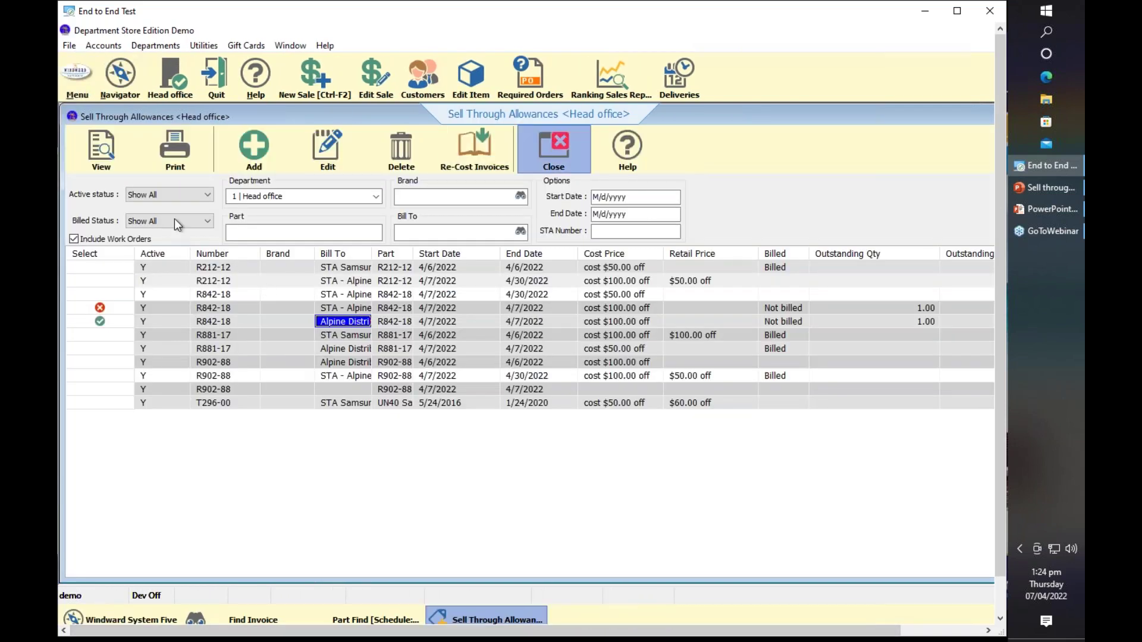
click(284, 468)
click(292, 284)
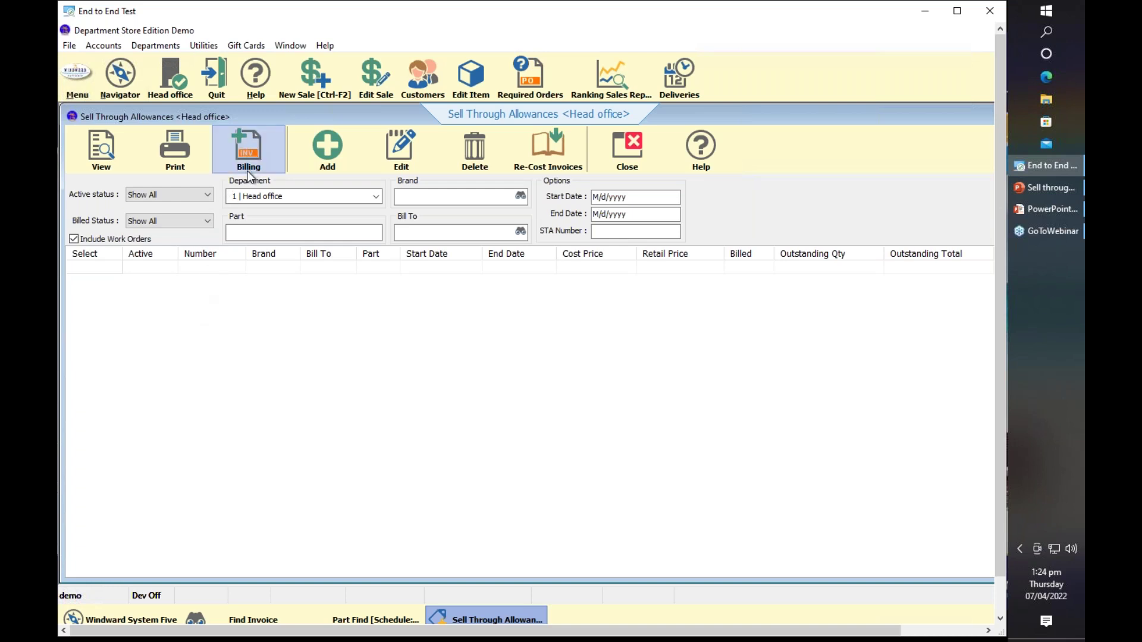
click(98, 148)
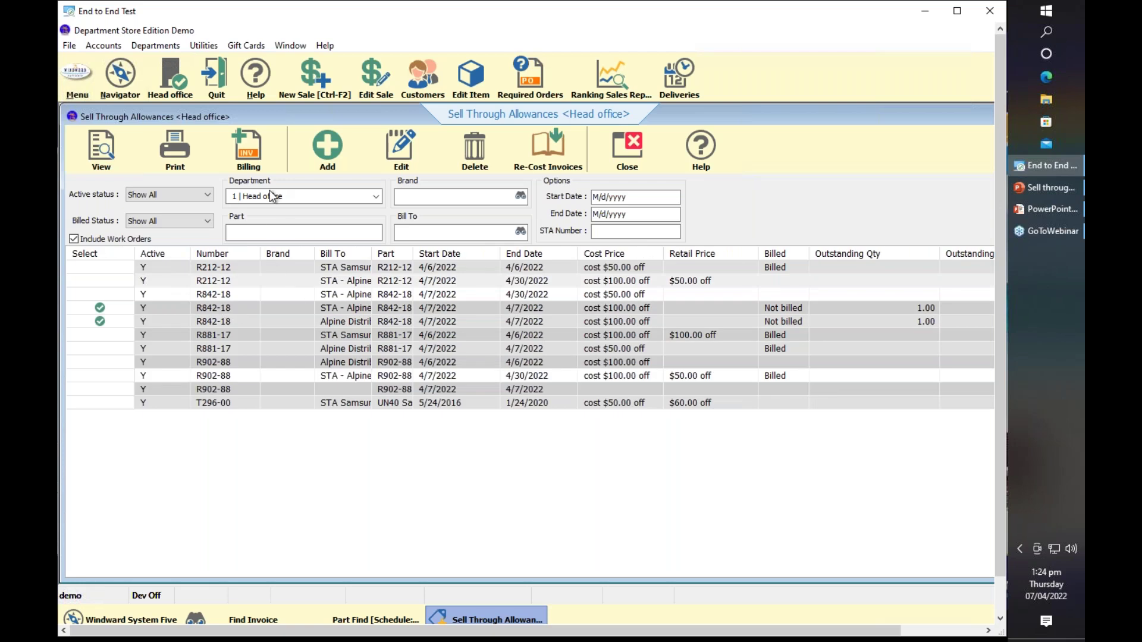
Deselect the STA - Alpine R842-18 allowance and create a bill to Alpine Distributors for the allowance that stays selected.
click(245, 152)
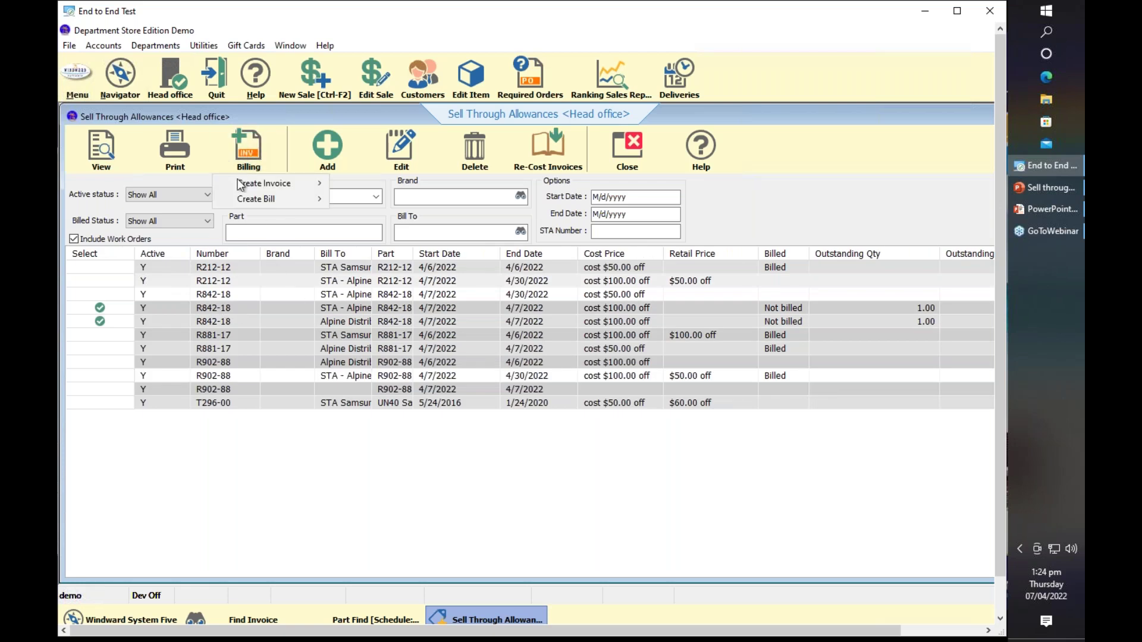
mouse_move(250, 182)
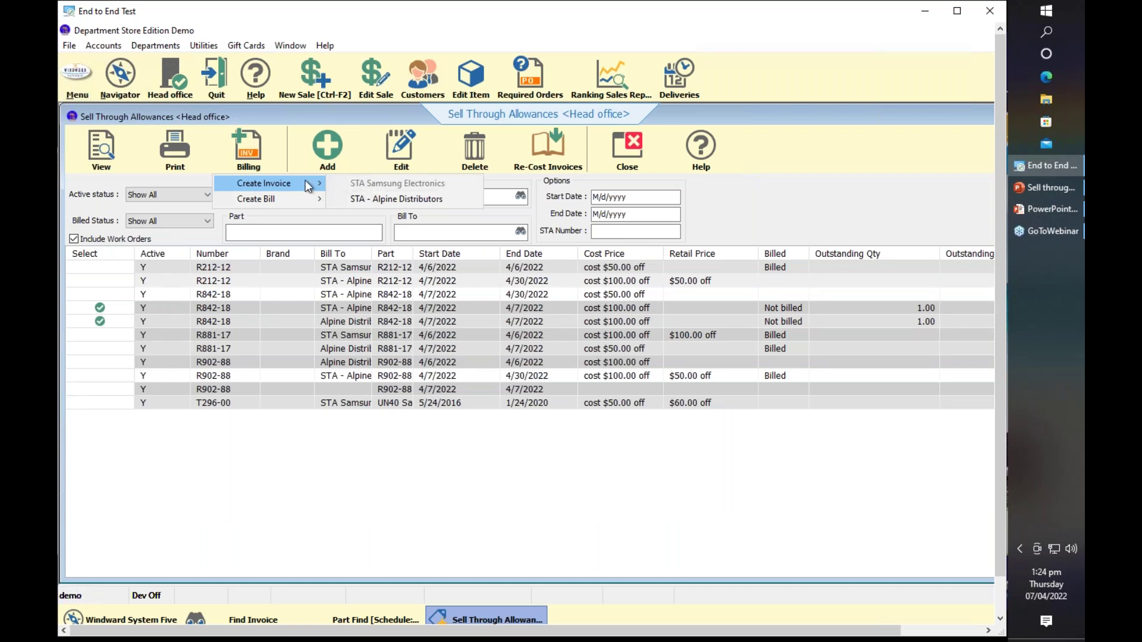
mouse_move(300, 202)
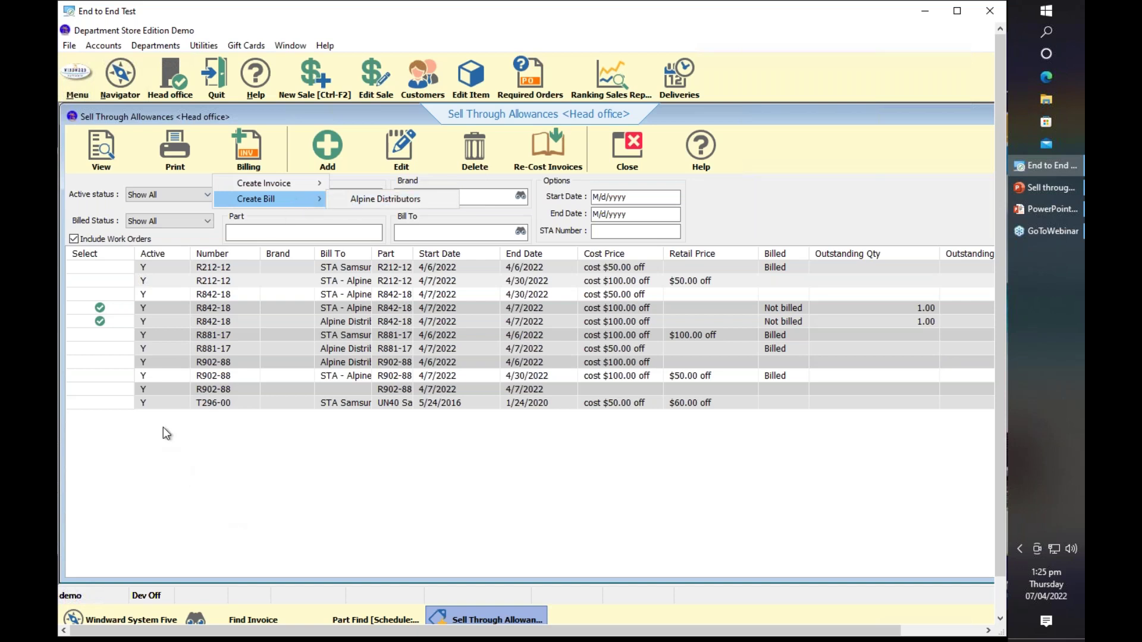
click(99, 308)
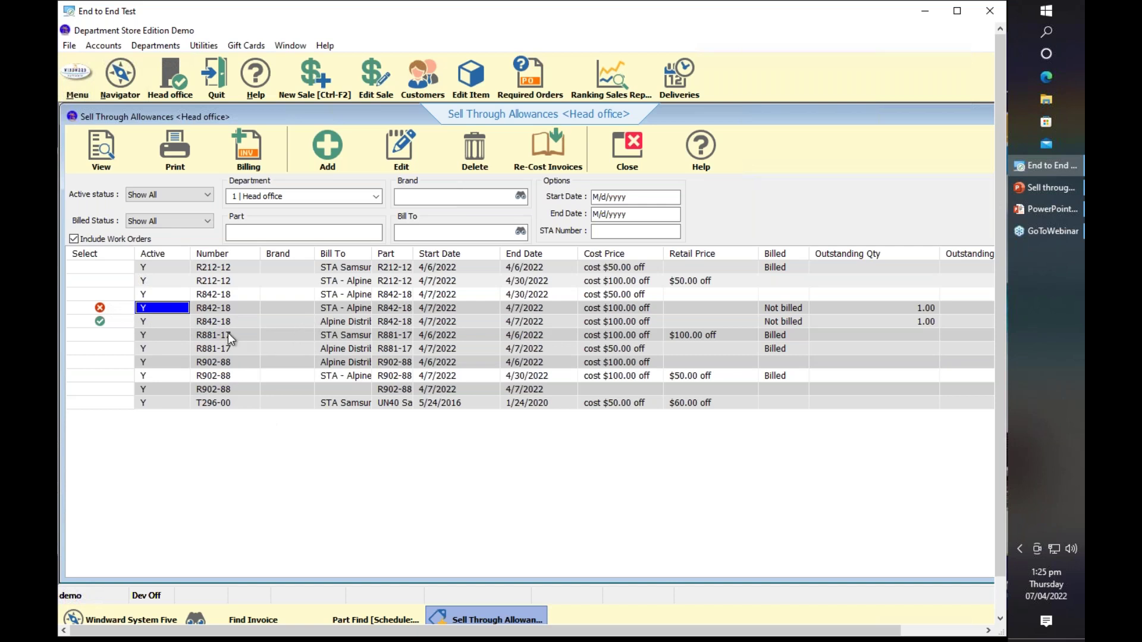
click(324, 155)
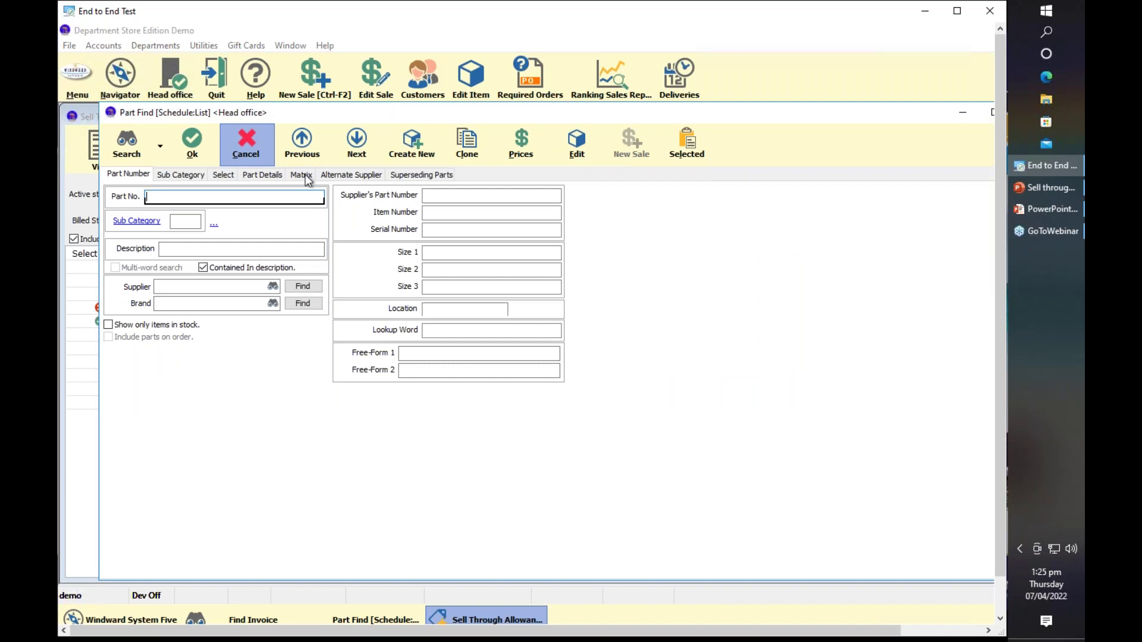
click(249, 151)
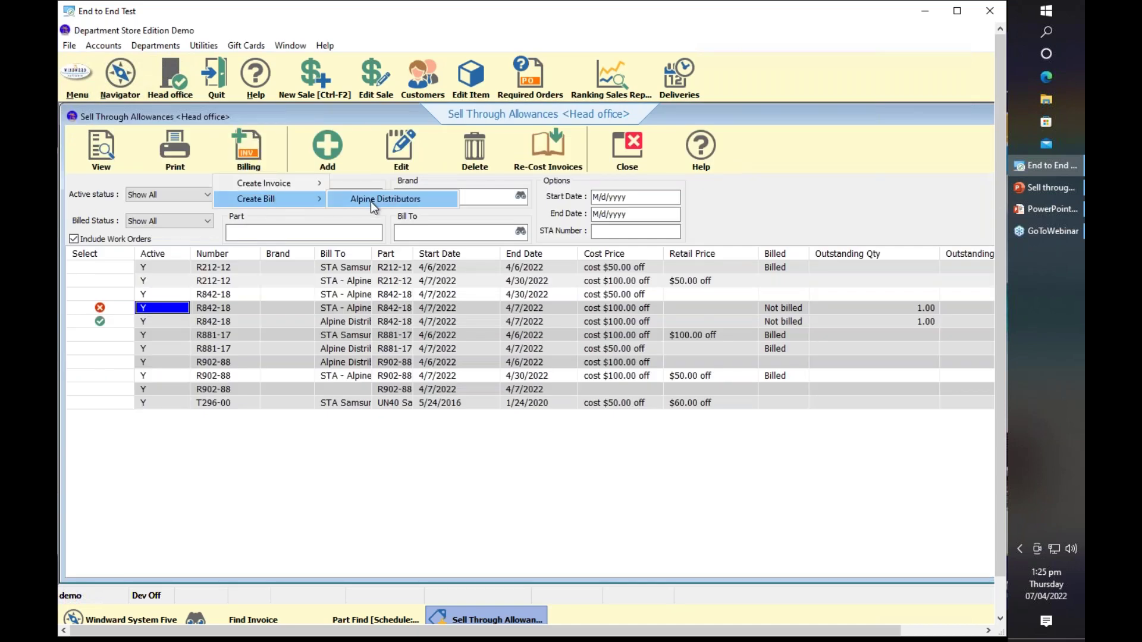
click(370, 200)
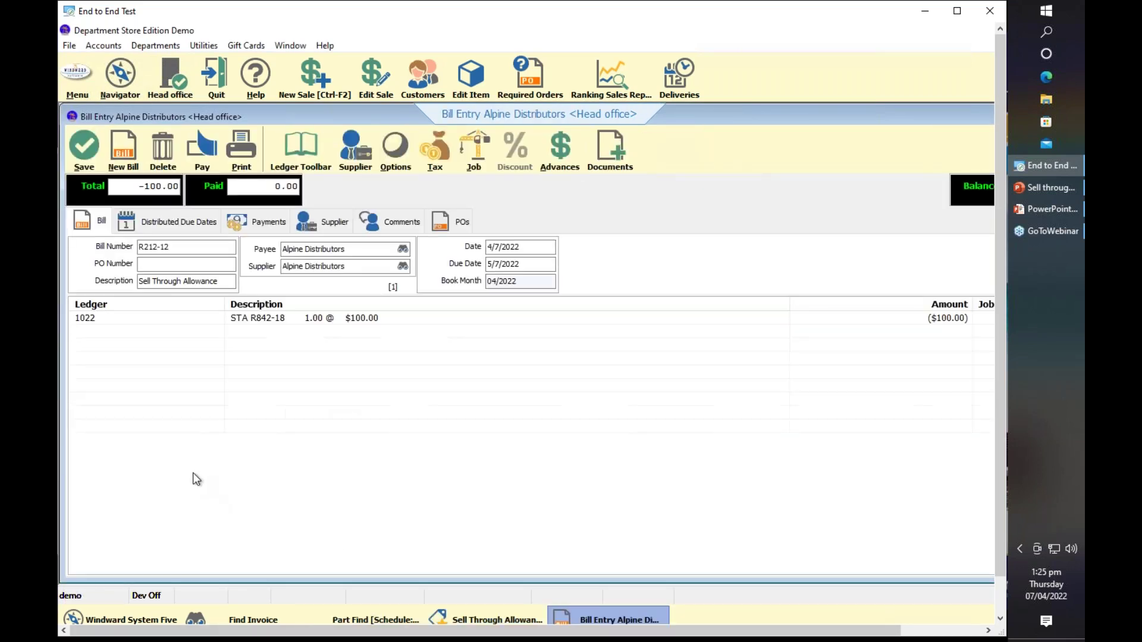
Check the STA R842-18 line on the Alpine Distributors bill and save the bill.
click(146, 322)
click(253, 321)
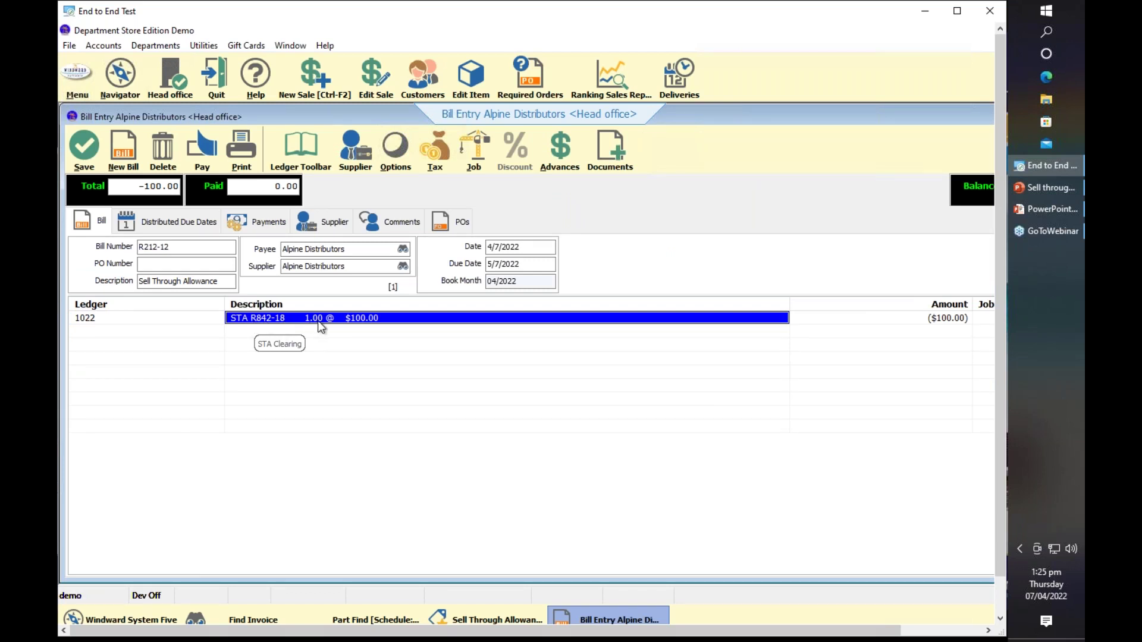
click(476, 357)
mouse_move(350, 628)
mouse_down()
mouse_move(431, 619)
mouse_move(353, 619)
mouse_up()
click(323, 614)
click(262, 151)
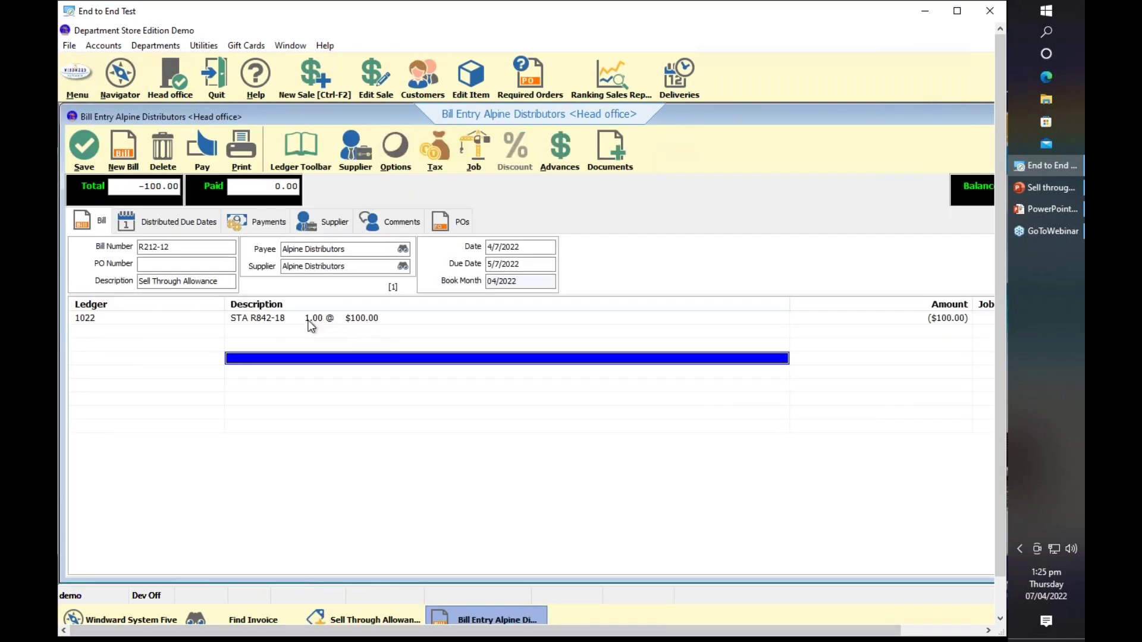
click(313, 322)
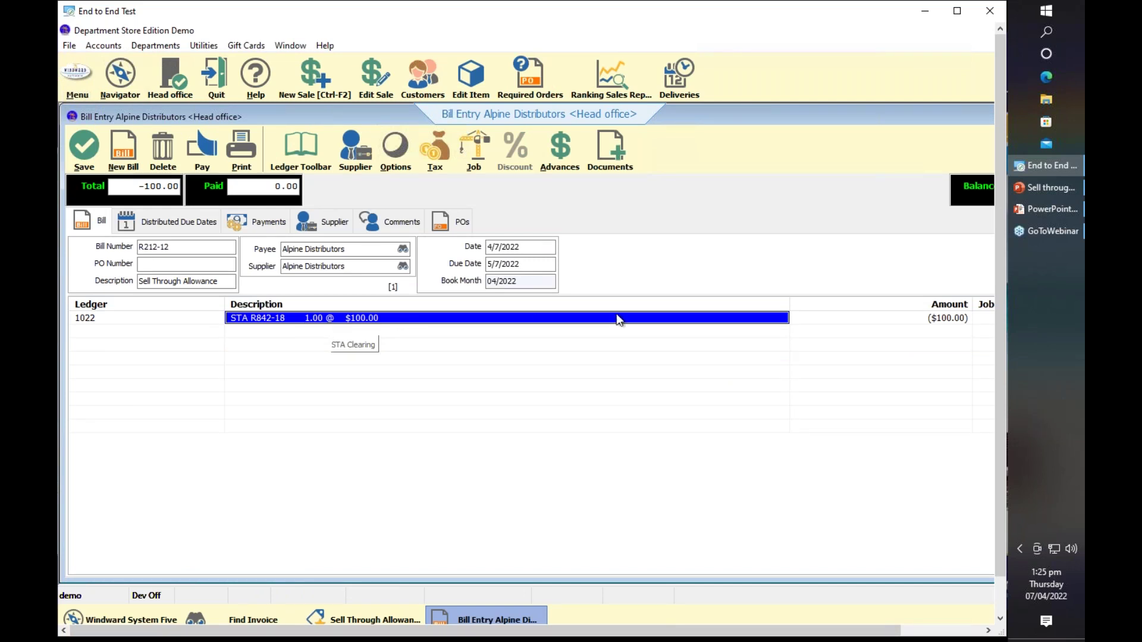
click(86, 151)
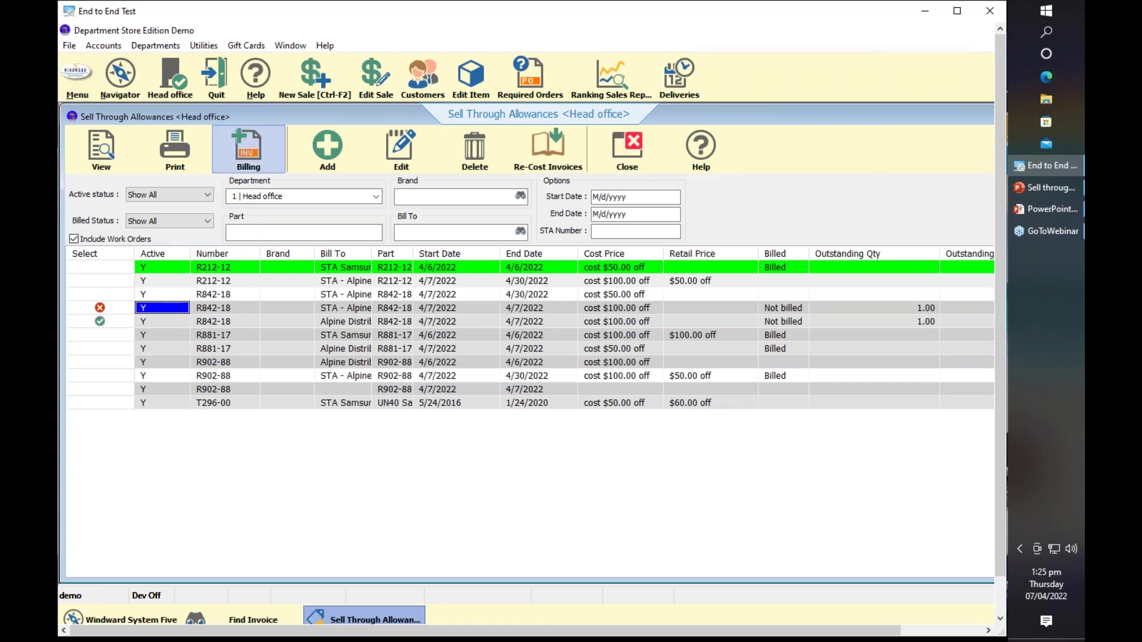
Check which parties the selected allowances can be invoiced to, and leave the billing options without creating anything.
click(254, 149)
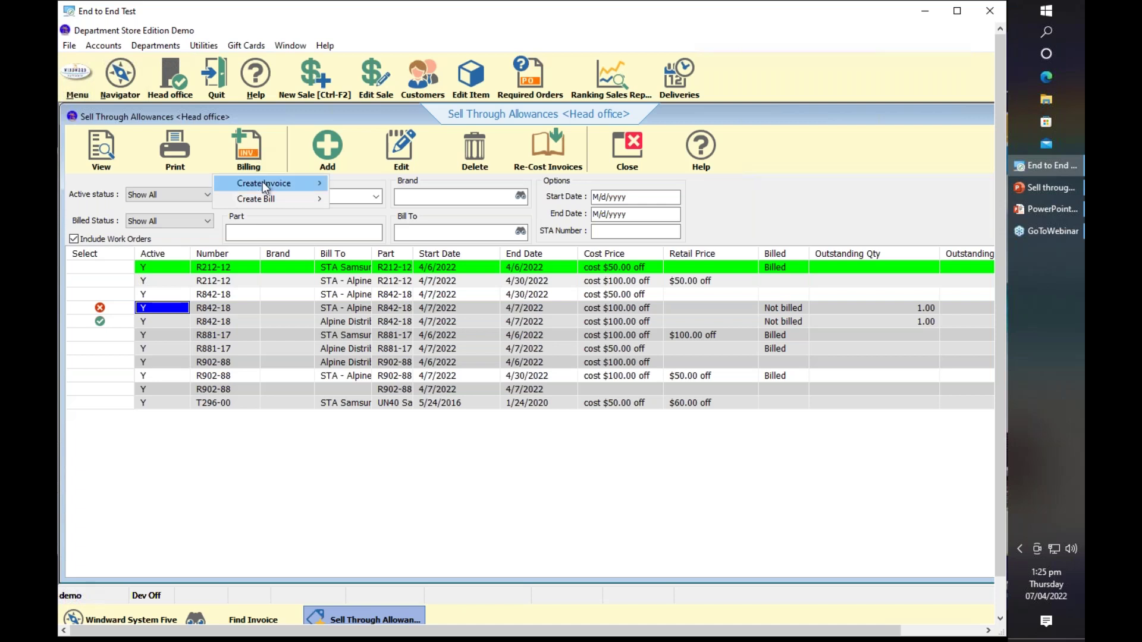
mouse_move(288, 205)
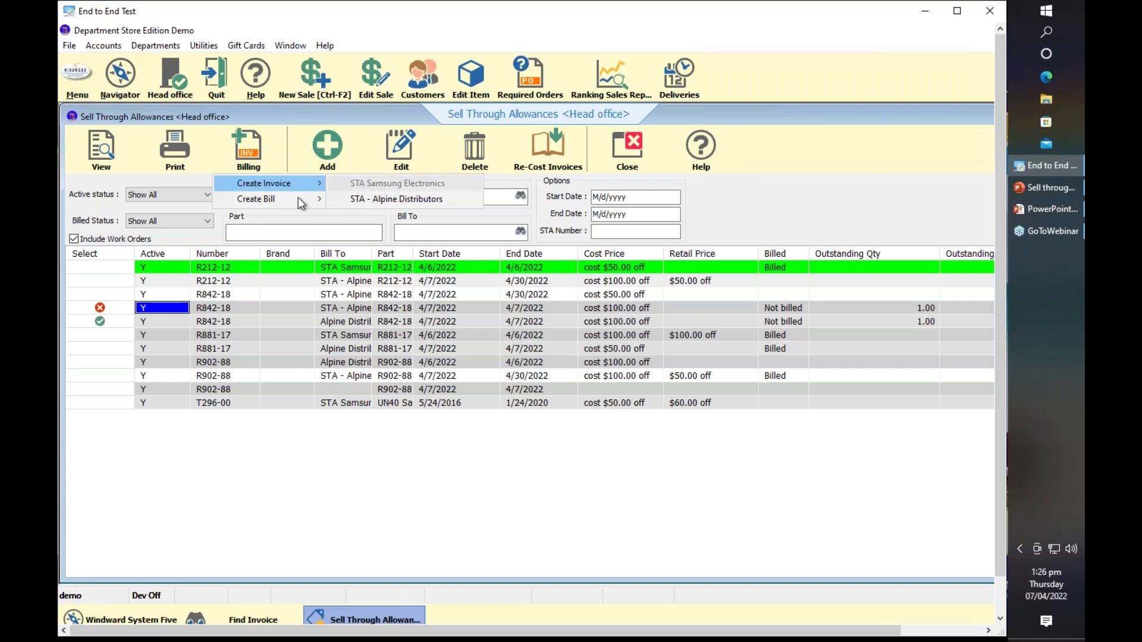
click(288, 471)
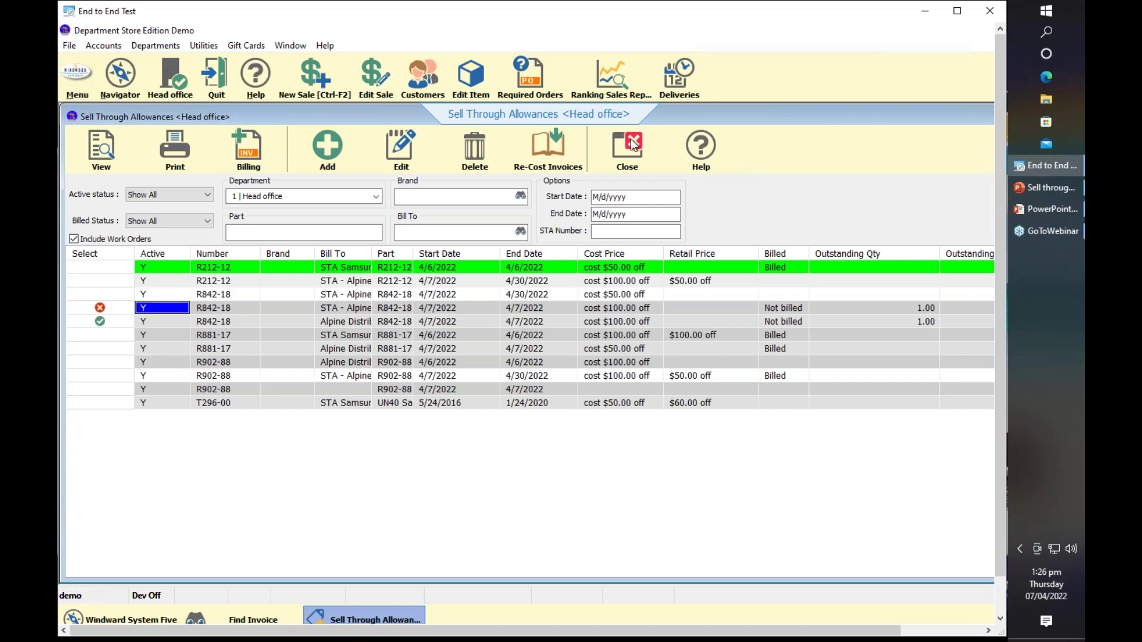
Open invoice 000066 from the invoice search and display its ledger transactions through Edit Single Transaction.
click(297, 620)
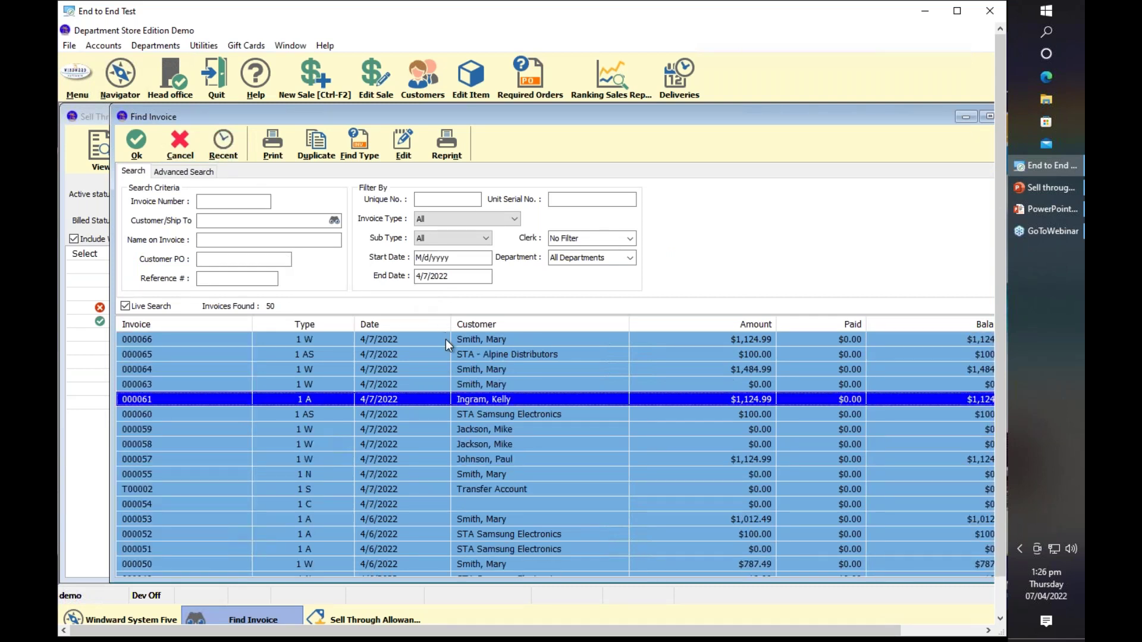
click(445, 339)
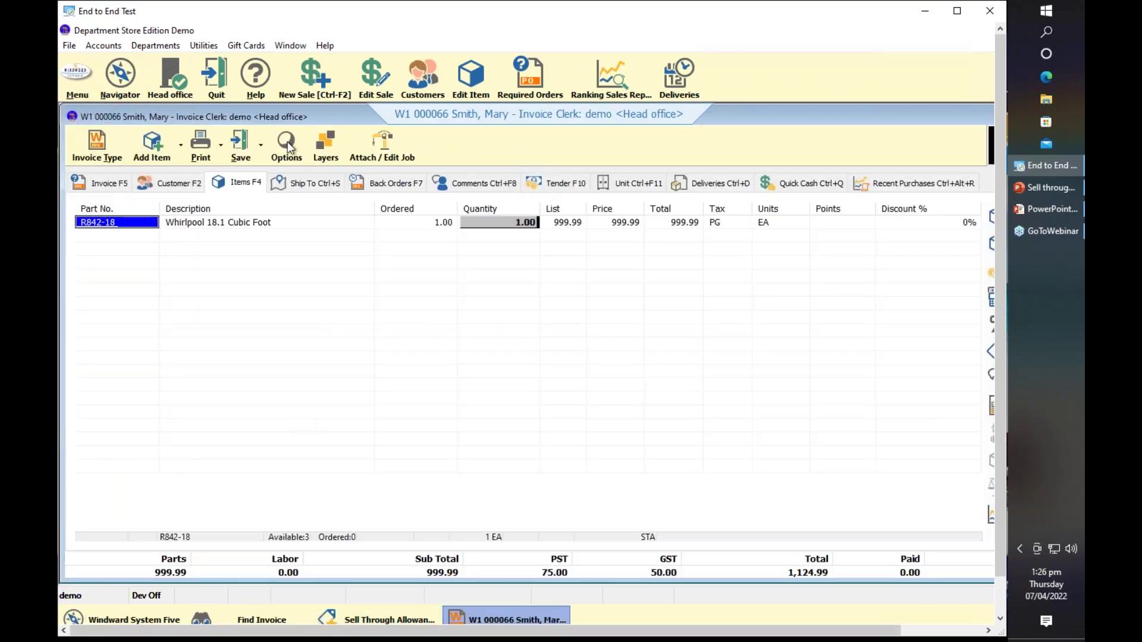
click(287, 146)
mouse_move(309, 191)
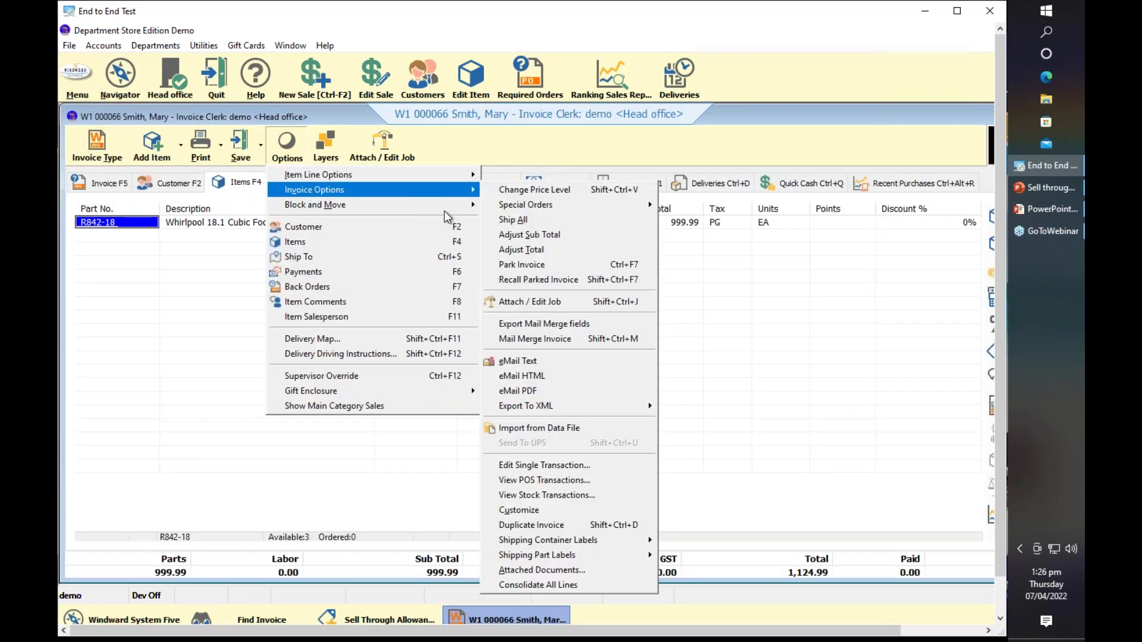
click(580, 469)
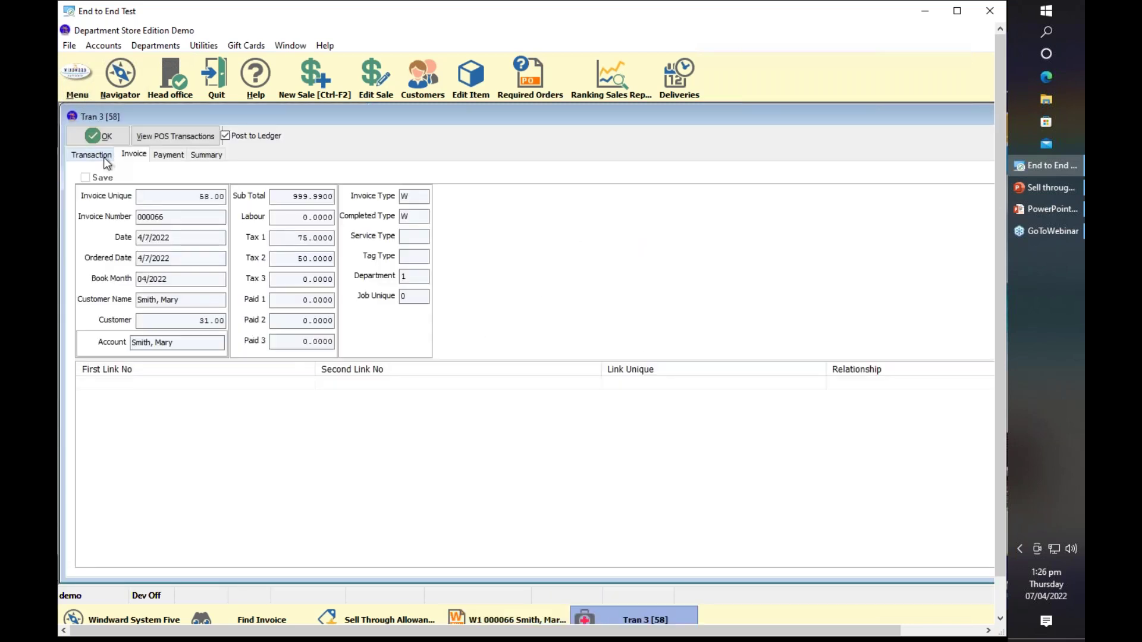
click(104, 157)
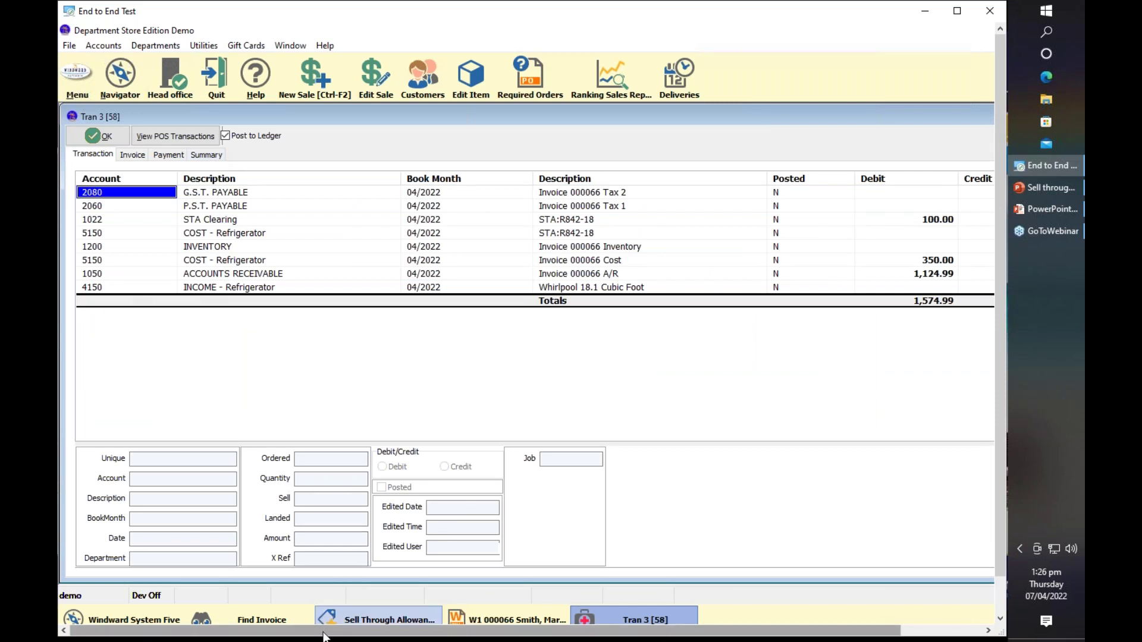
Examine the STA Clearing entry for R842-18 and its debit amount in the invoice's transactions.
mouse_move(324, 632)
mouse_down()
mouse_move(372, 634)
mouse_move(315, 634)
mouse_up()
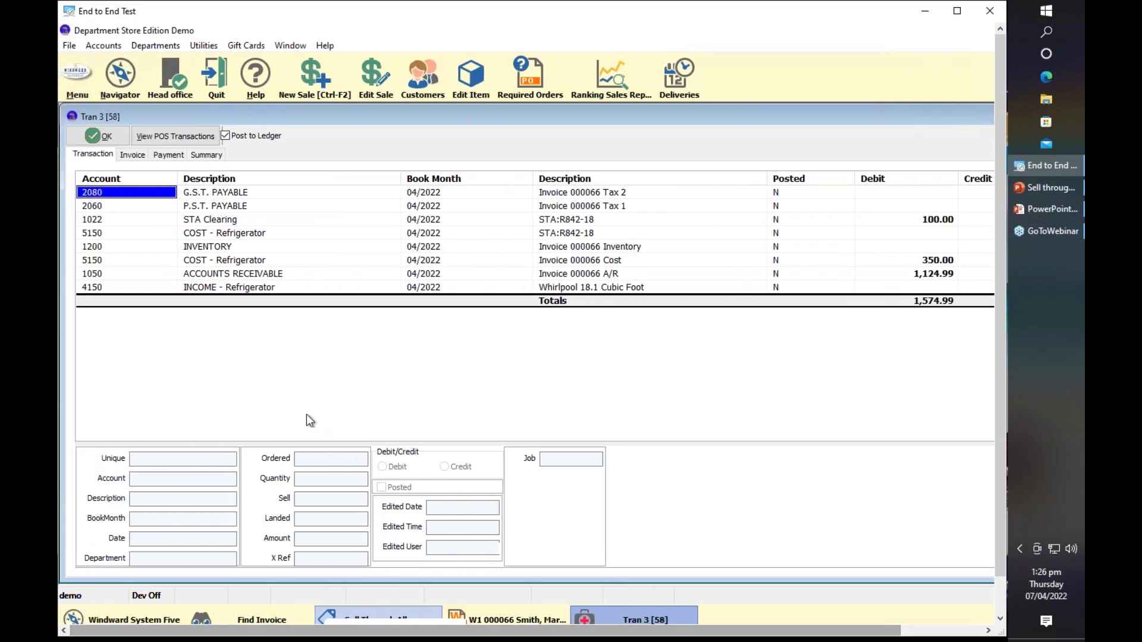
click(264, 221)
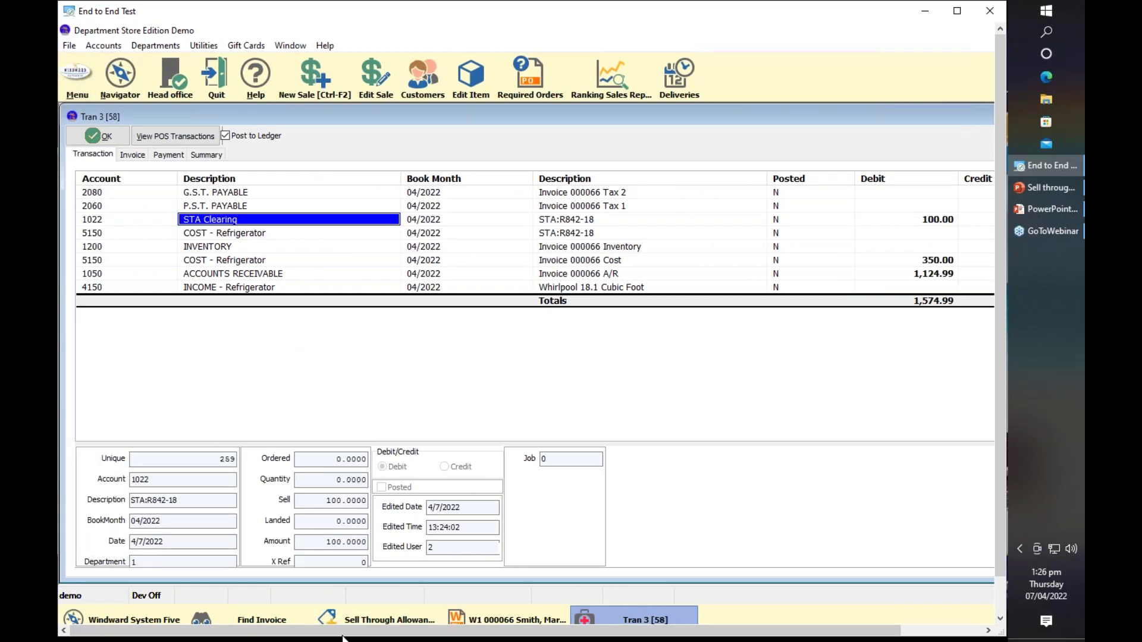
drag(358, 635, 439, 635)
click(824, 223)
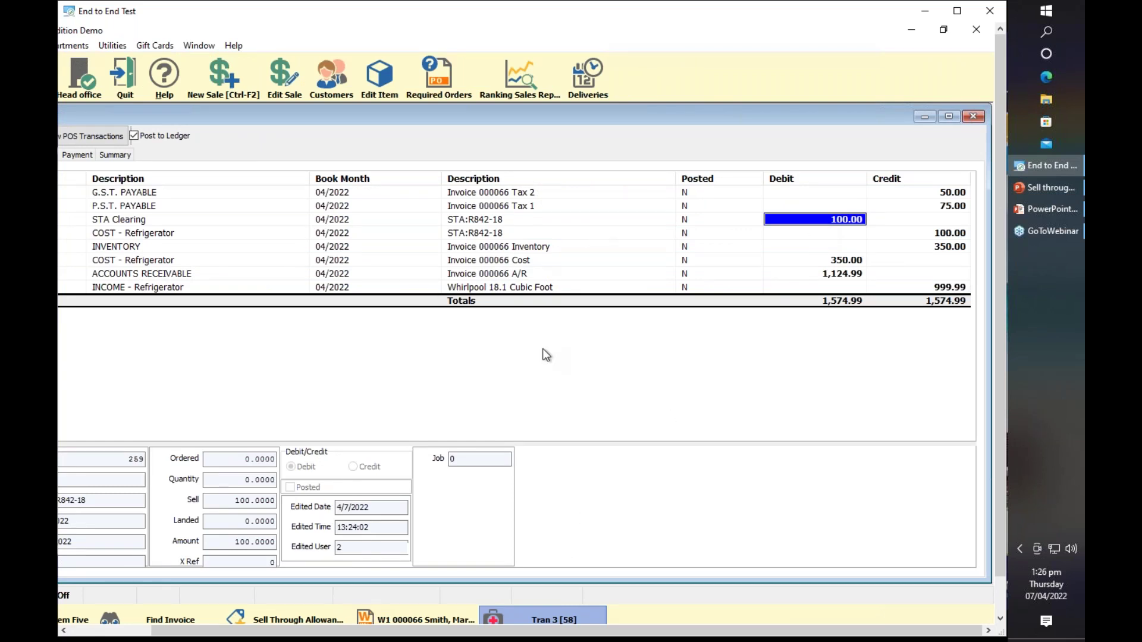
Examine the accounts and descriptions of the two COST - Refrigerator entries in the invoice's transactions.
click(320, 236)
drag(477, 634, 398, 631)
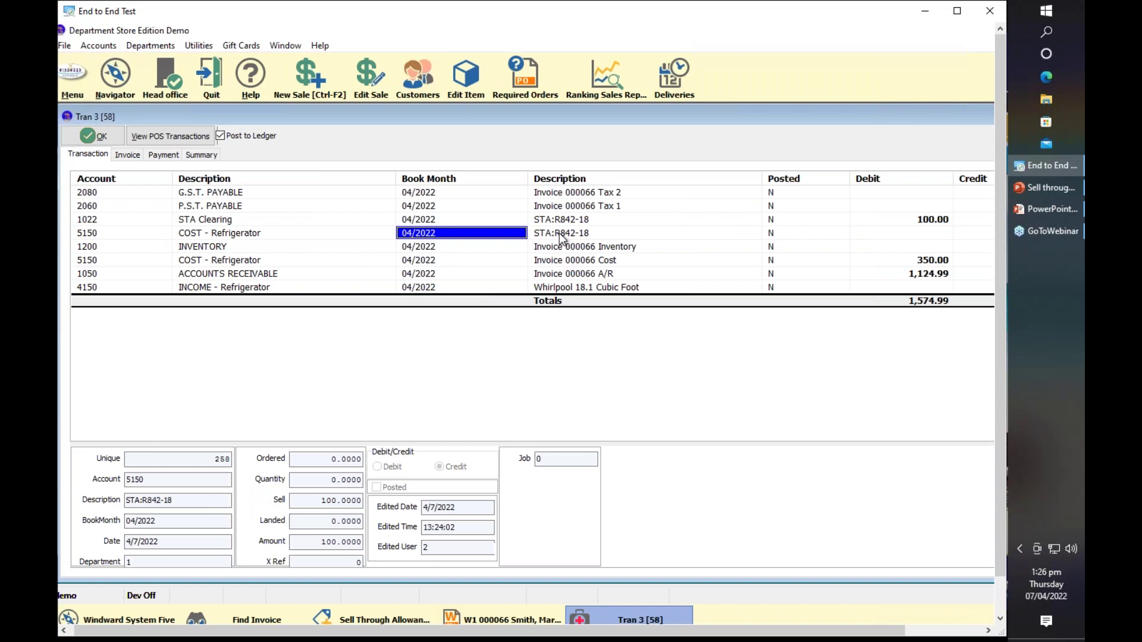
click(561, 234)
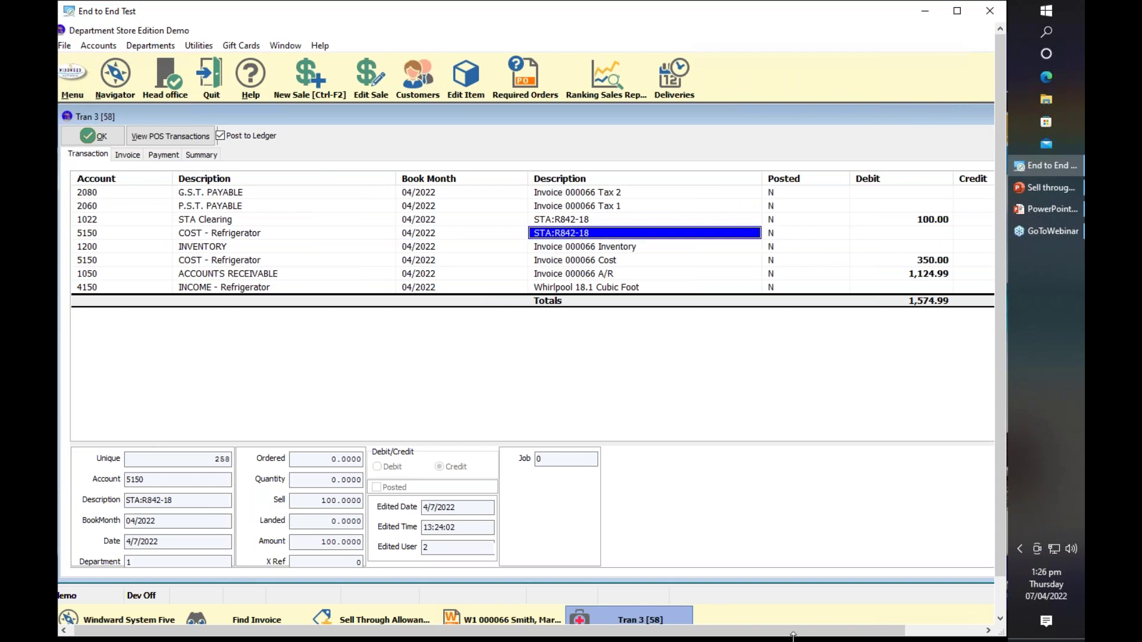
click(84, 235)
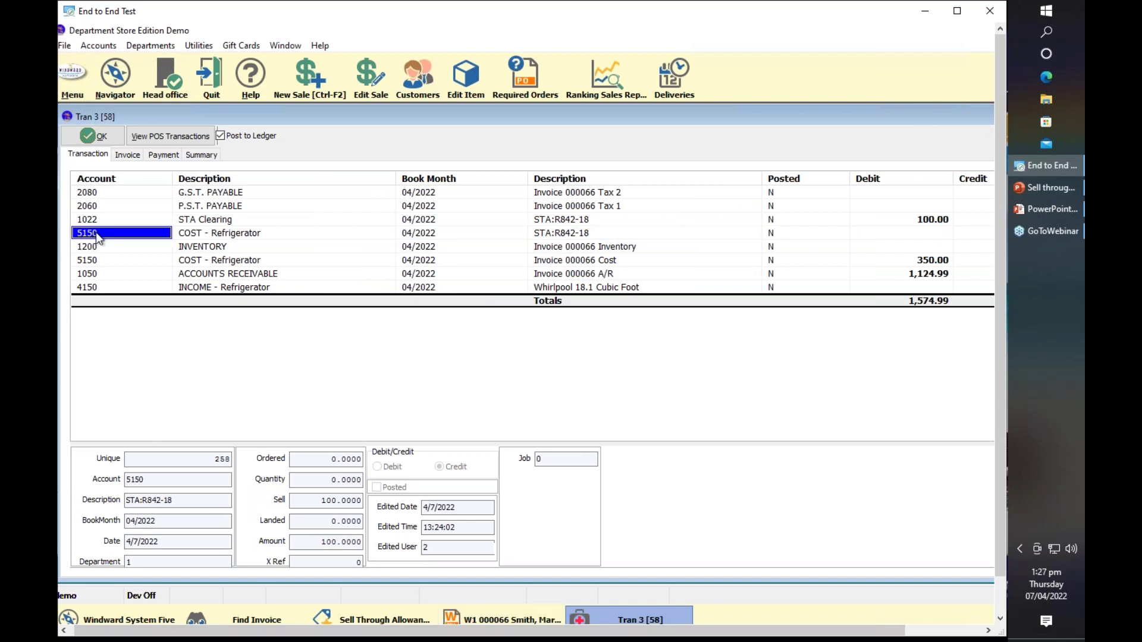
click(102, 262)
click(110, 236)
click(195, 235)
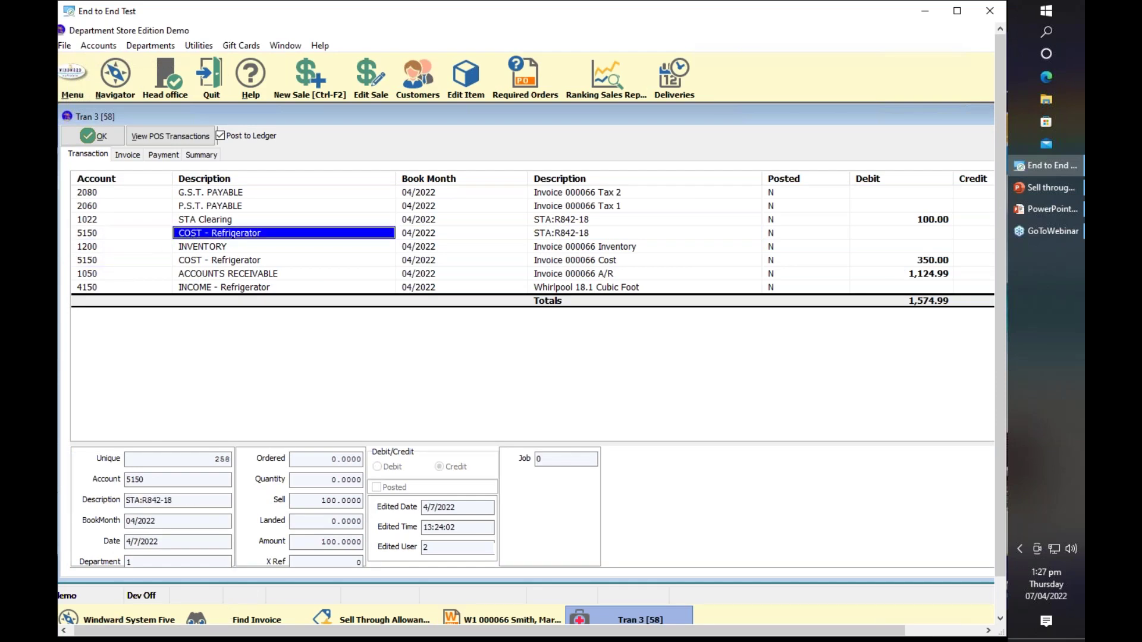
mouse_move(216, 631)
mouse_down()
mouse_move(369, 629)
mouse_move(235, 631)
mouse_up()
click(95, 265)
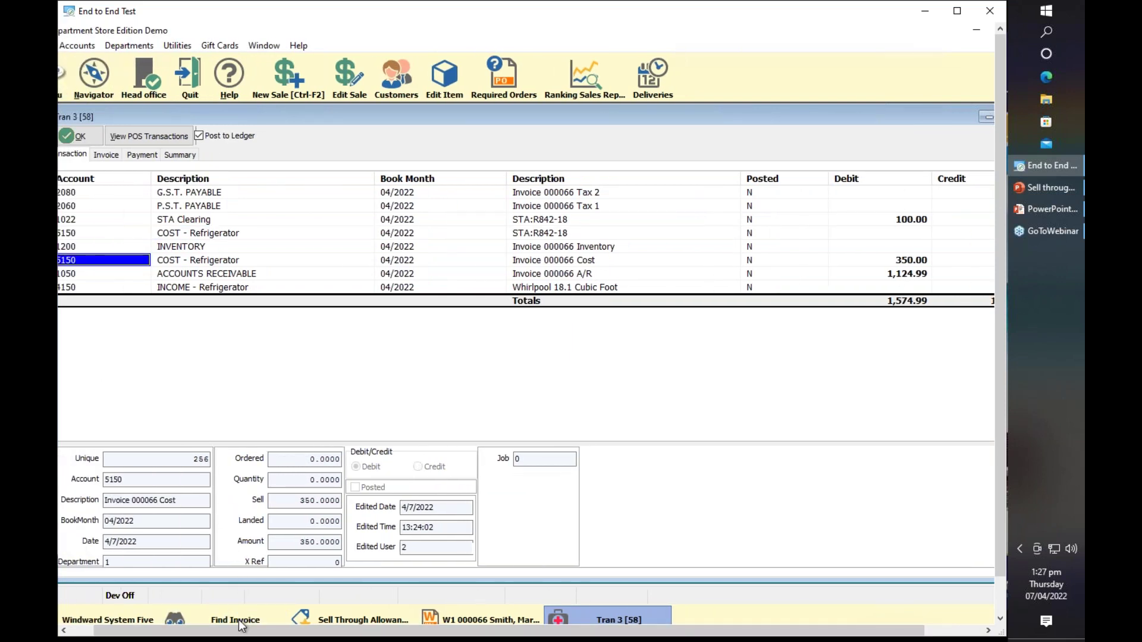
Compare the credit on the STA:R842-18 cost entry with the debit on the Invoice 000066 Cost entry.
drag(244, 632, 304, 633)
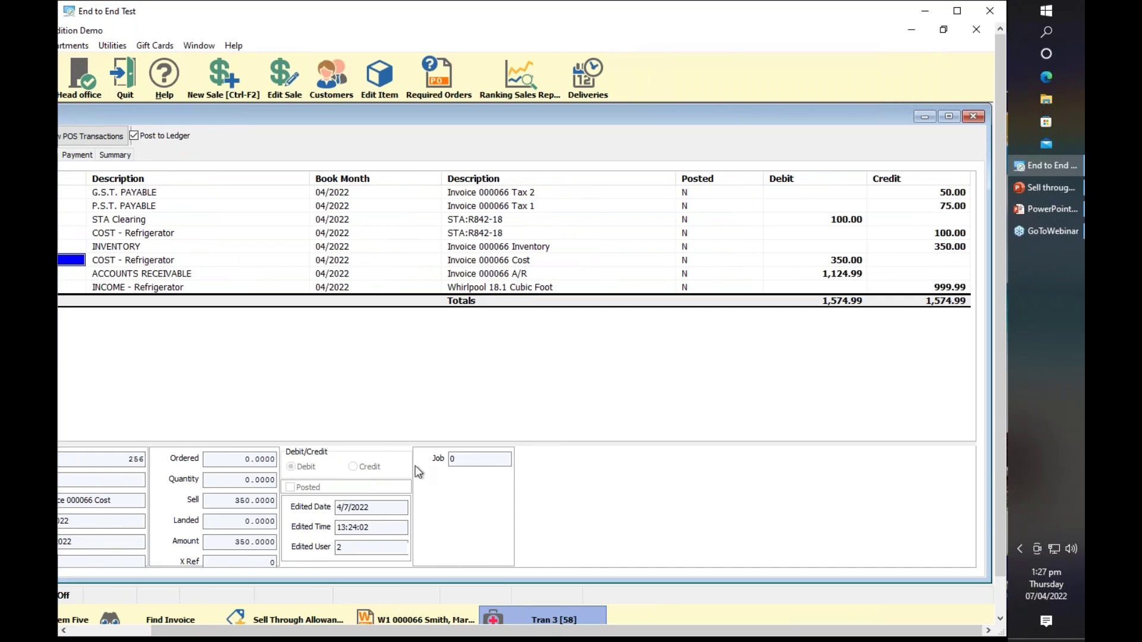
click(234, 233)
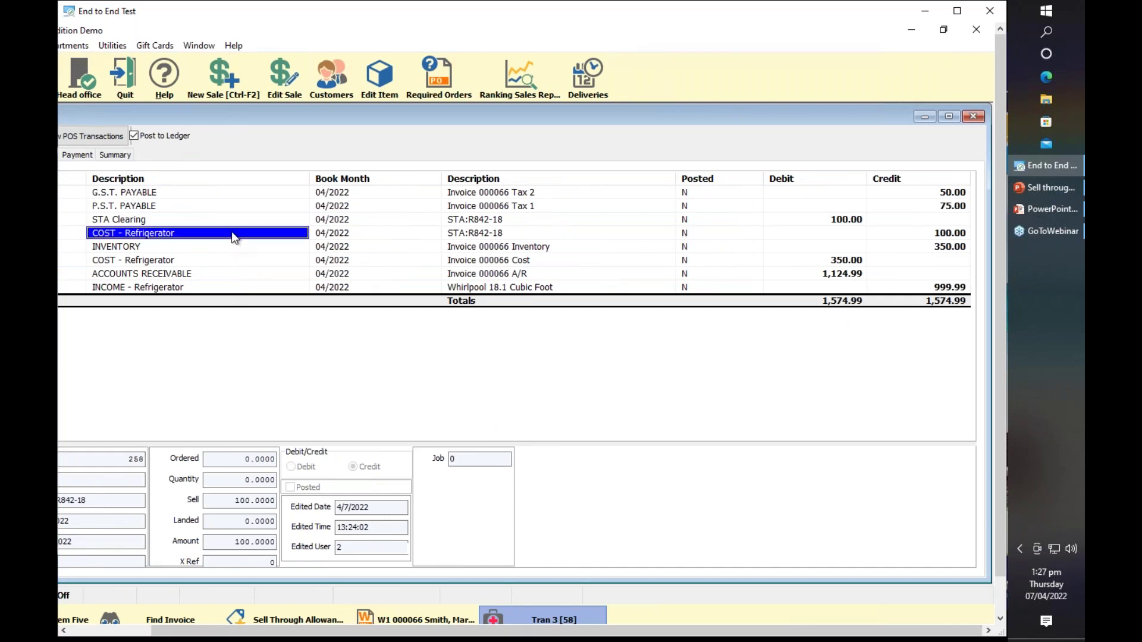
click(552, 233)
click(844, 232)
click(940, 234)
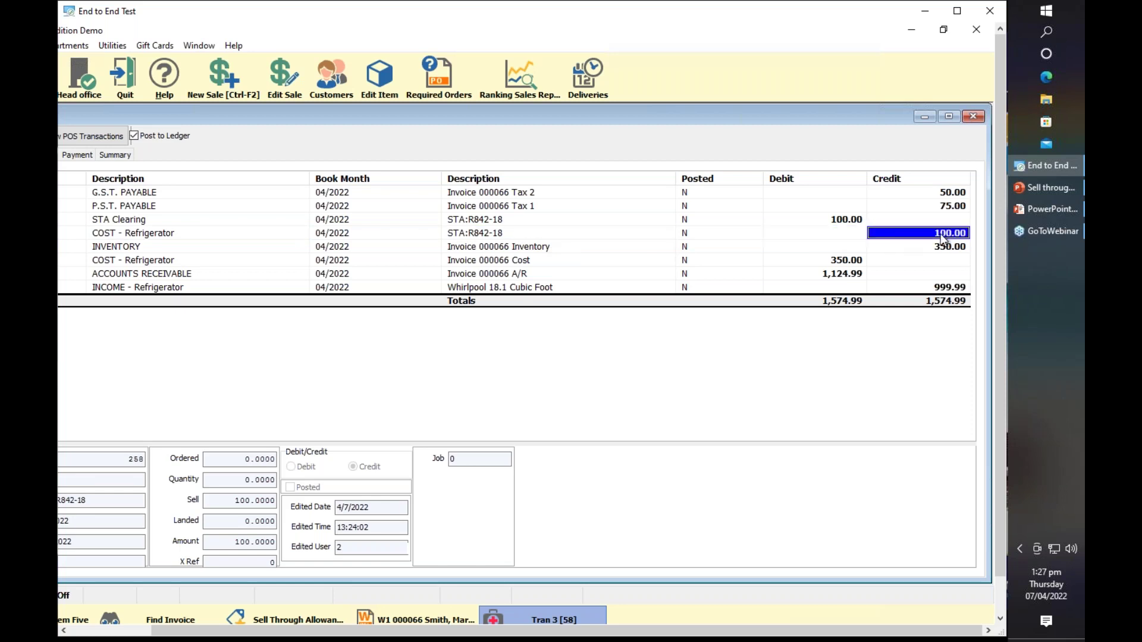
click(835, 262)
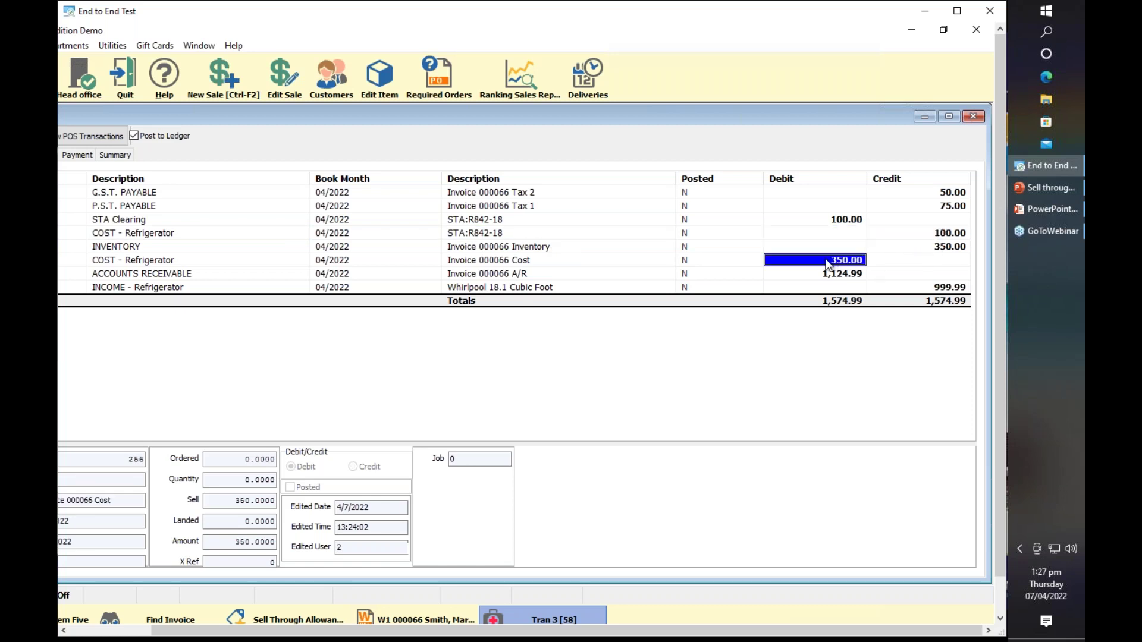
click(956, 235)
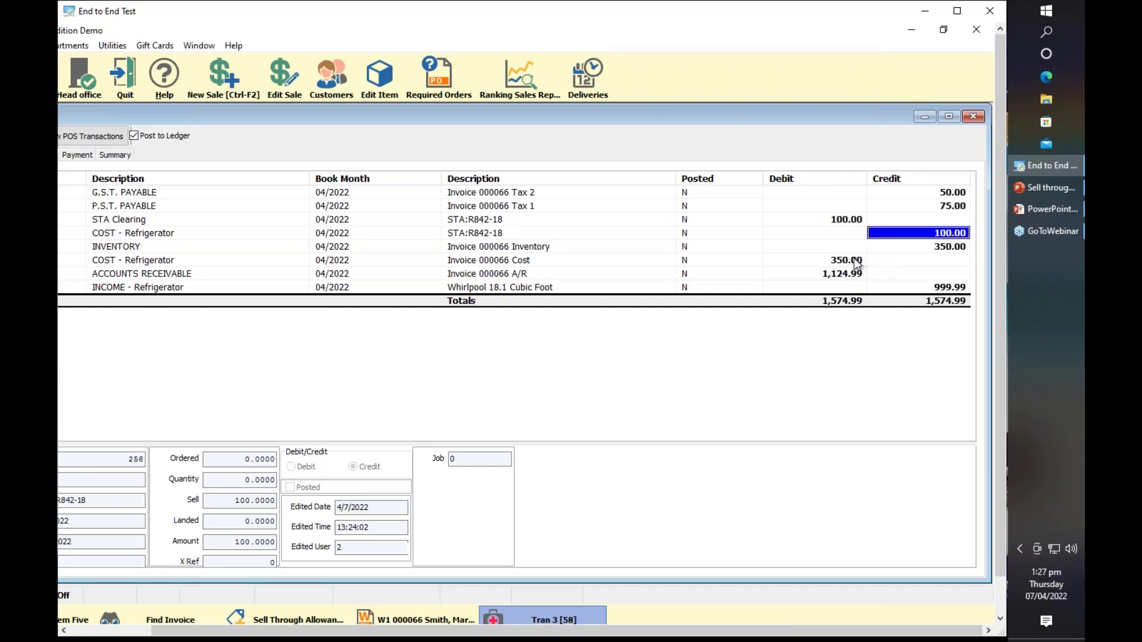
click(856, 265)
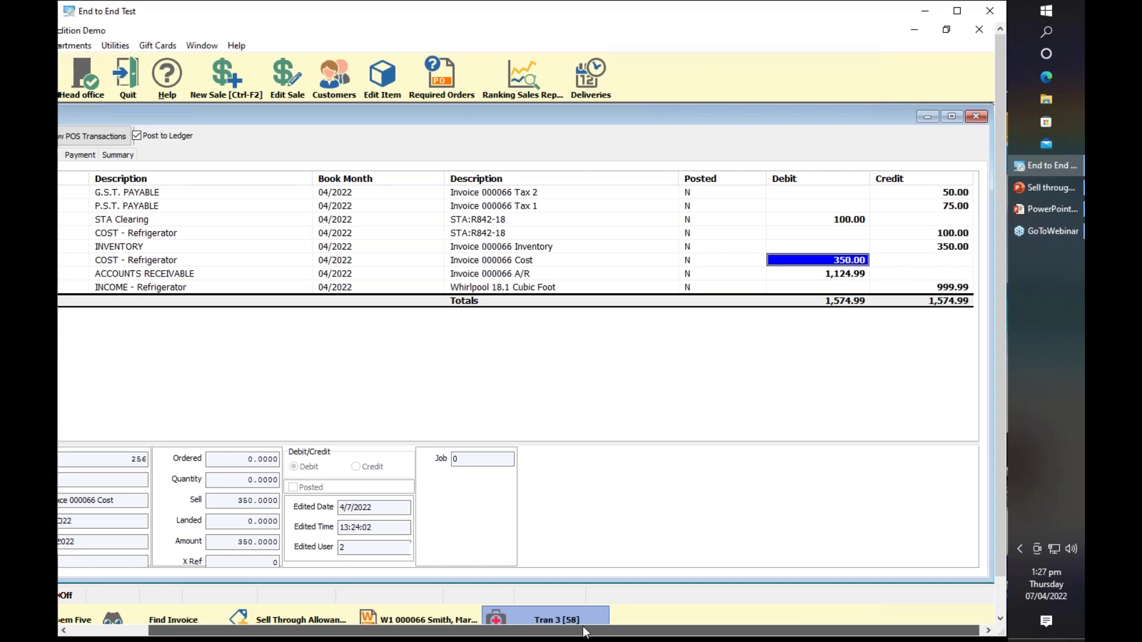
drag(588, 632, 506, 631)
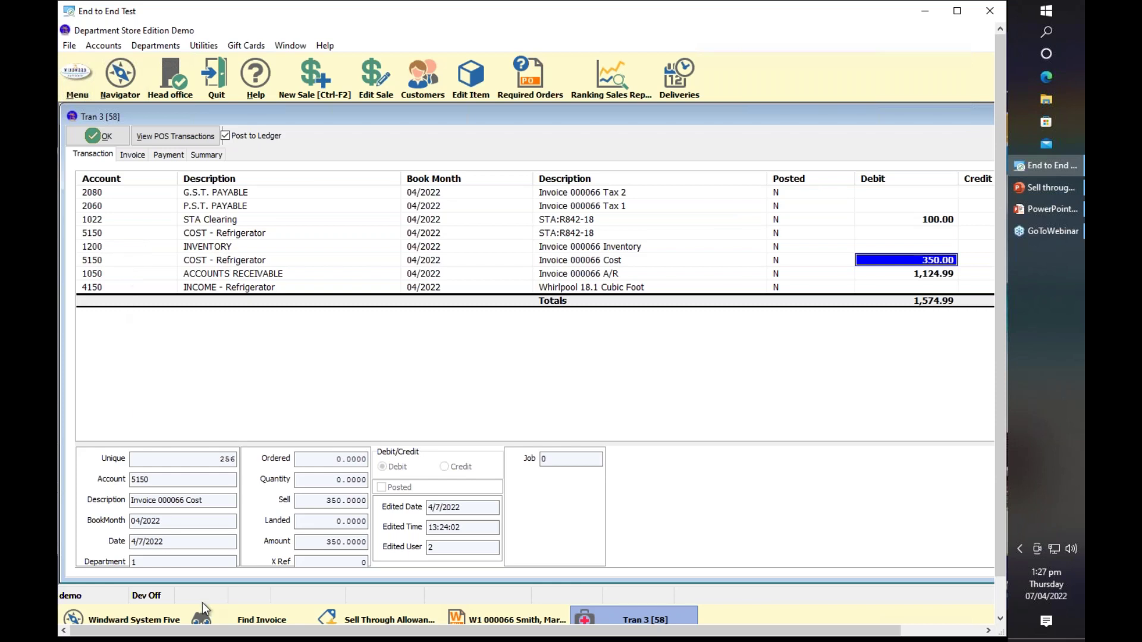
drag(211, 633, 301, 633)
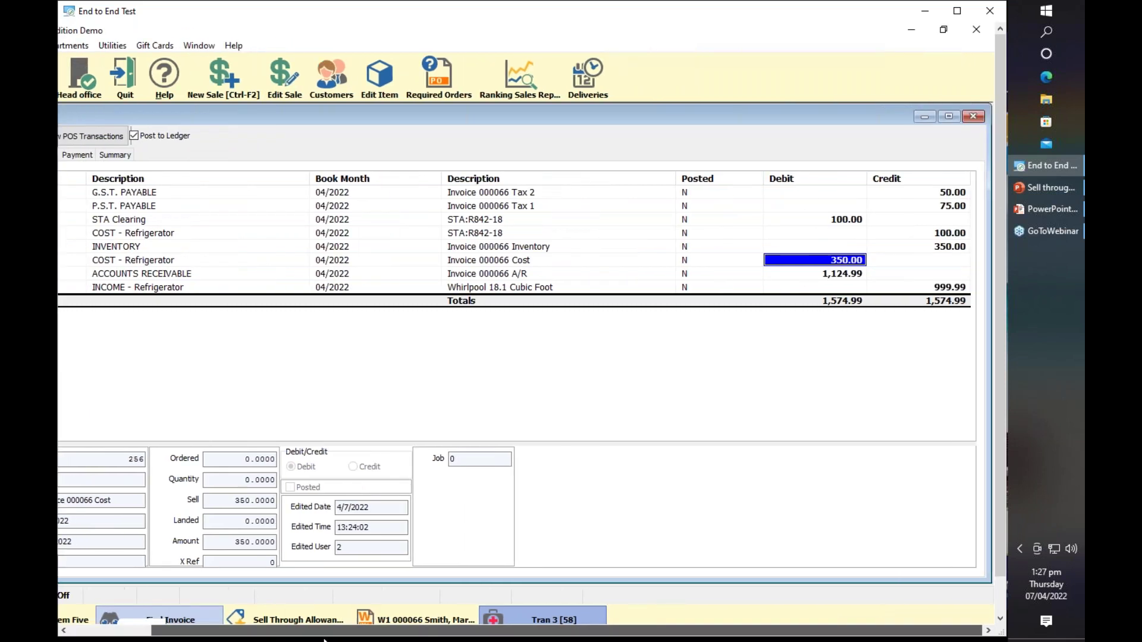
Close the ledger transactions, exit invoice 000066 without printing, and close the invoice search and sell through allowances list.
click(951, 289)
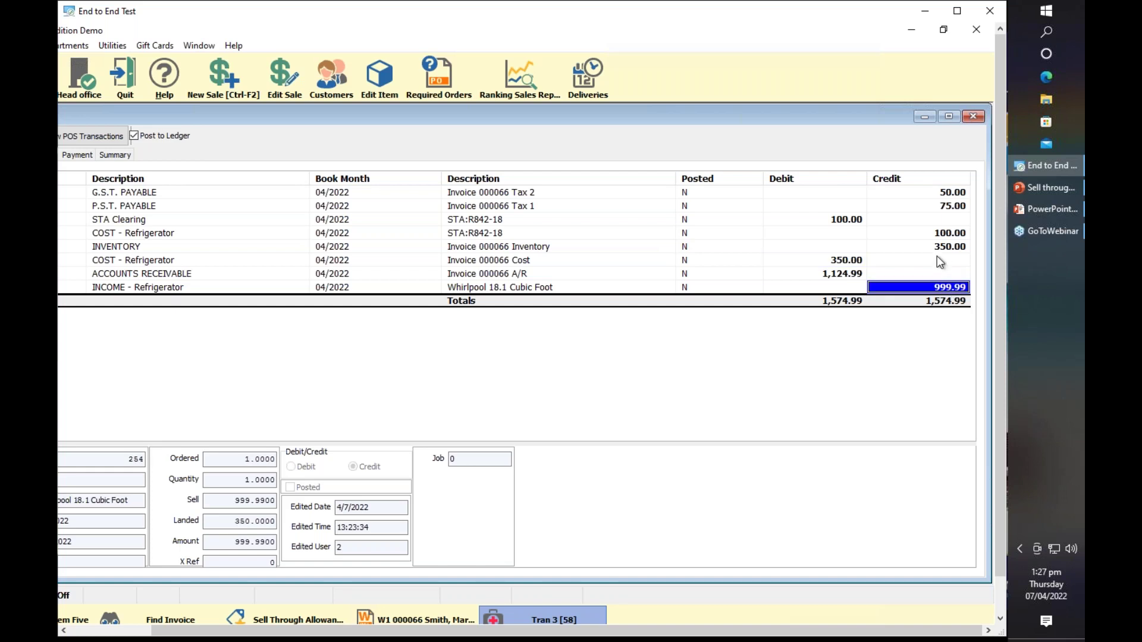
drag(271, 633, 135, 633)
click(109, 144)
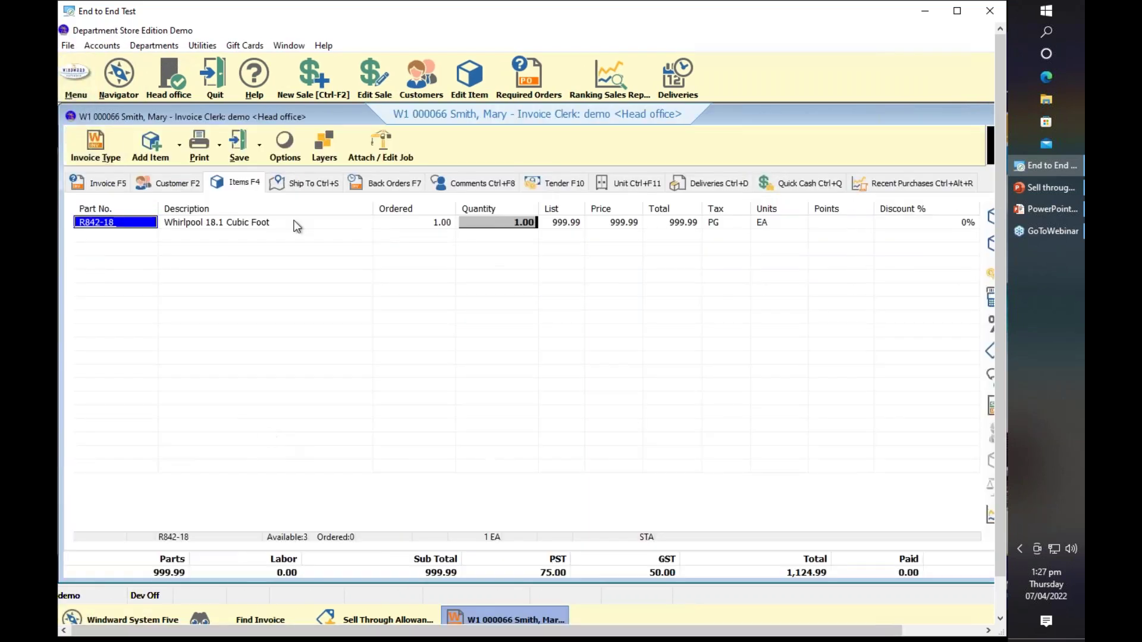
click(259, 148)
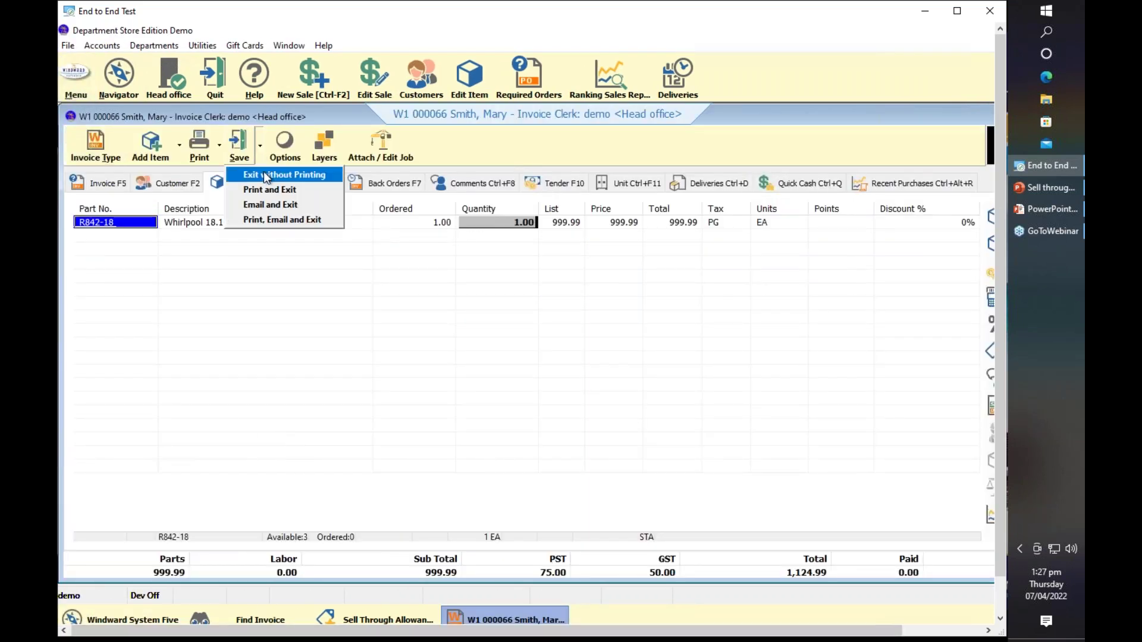
click(263, 172)
click(557, 387)
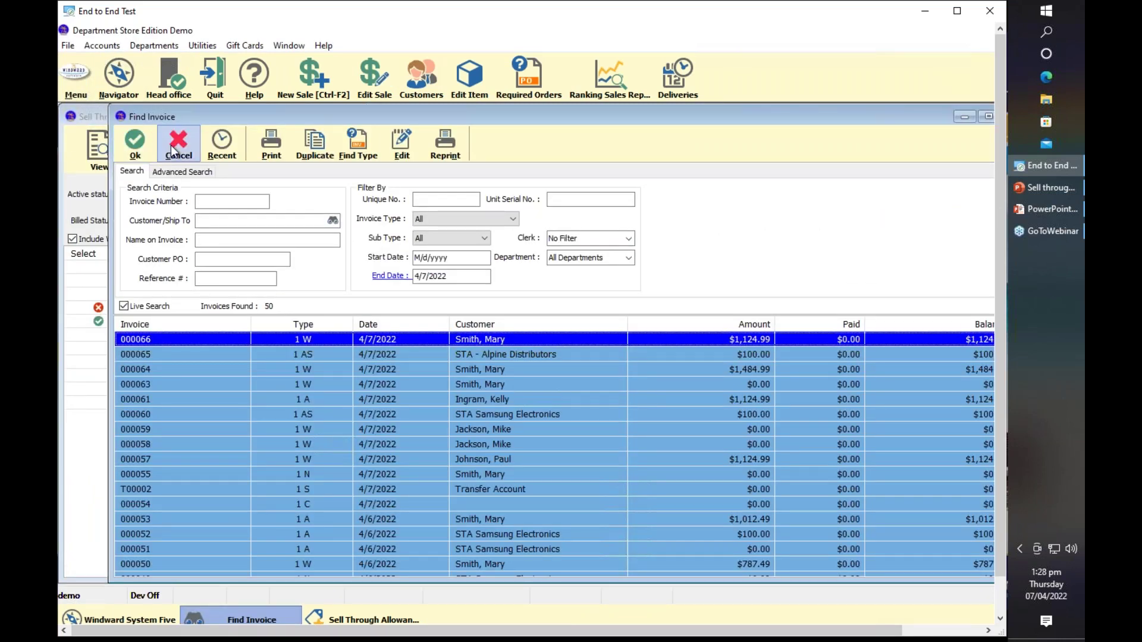
click(172, 149)
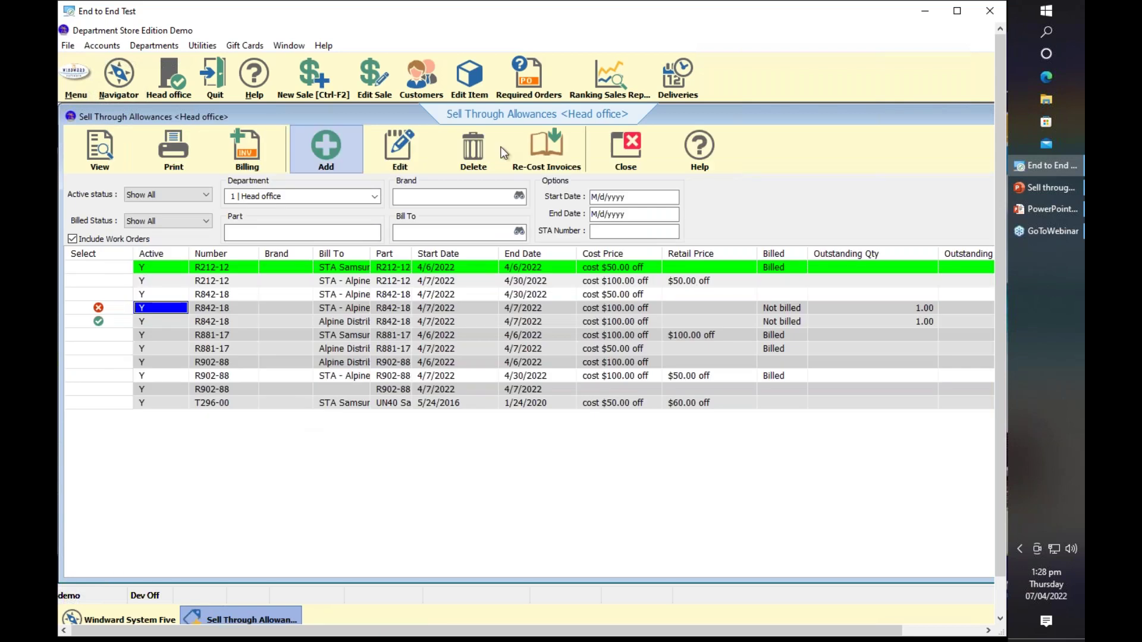
click(628, 148)
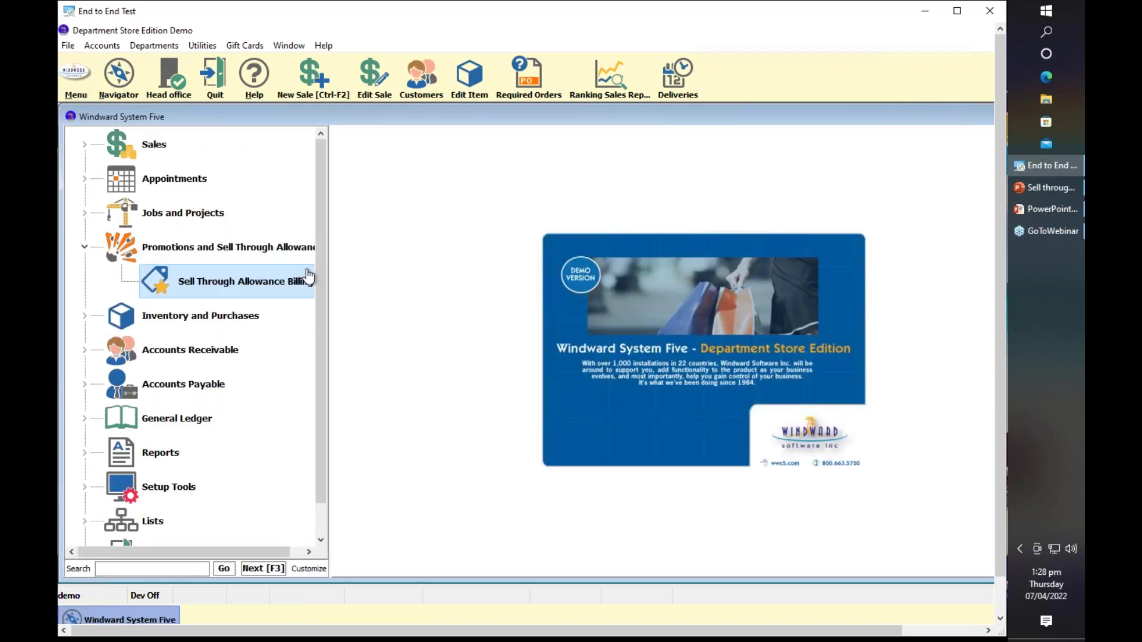
Set the default accounting method for sell through allowances to Post as income in the Setup Wizard's inventory settings.
scroll(329, 373, down, 1)
click(174, 455)
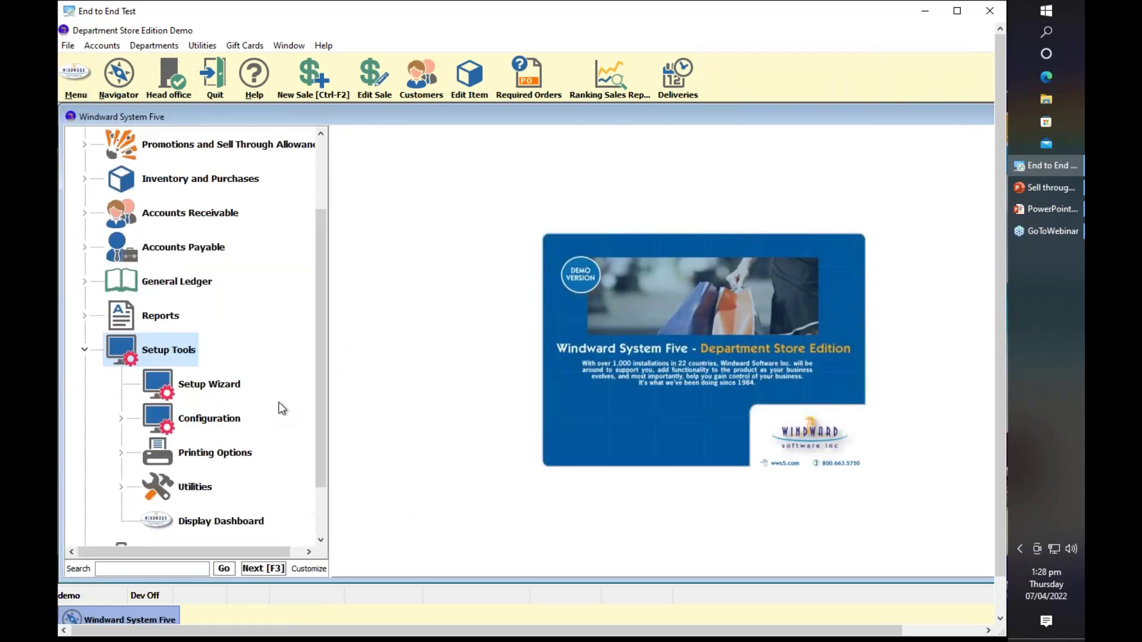
click(235, 386)
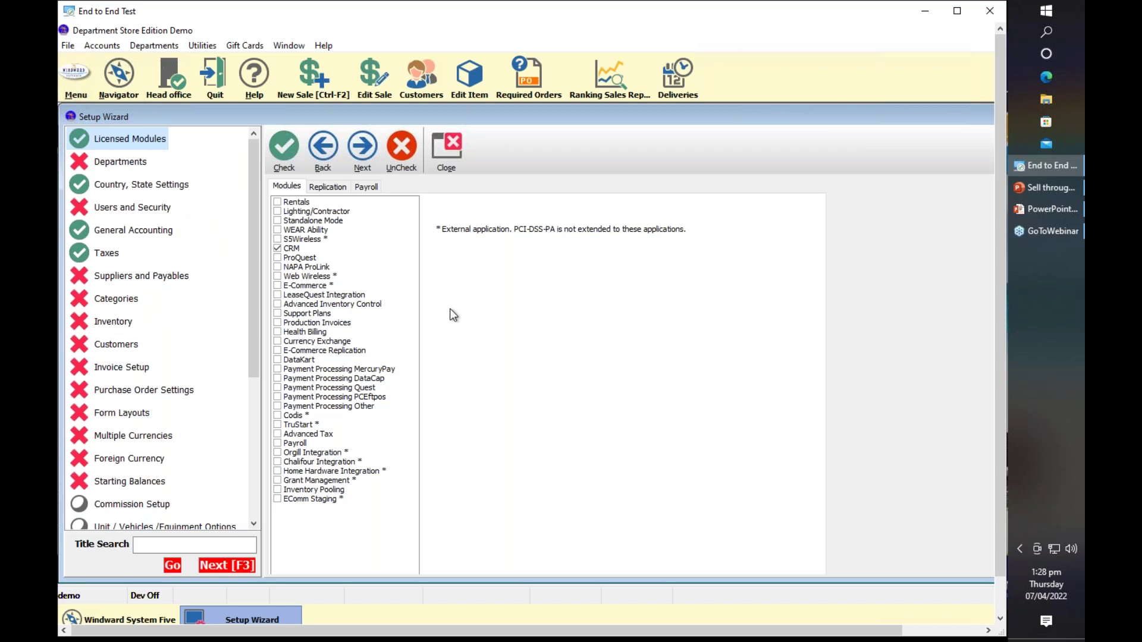
click(106, 321)
drag(255, 275, 248, 434)
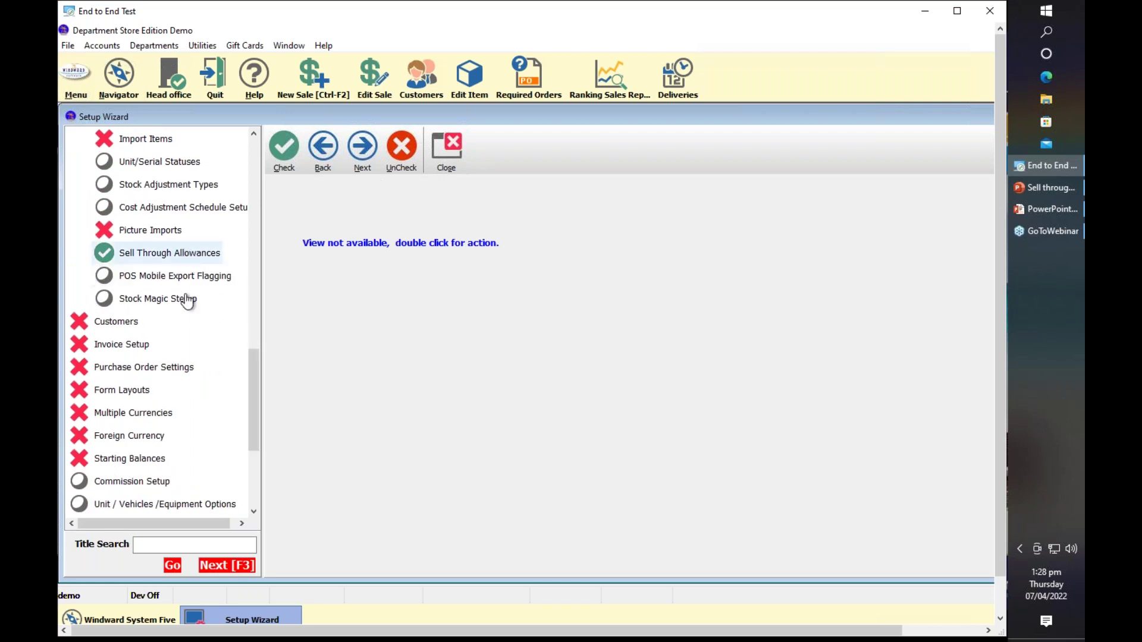
click(188, 255)
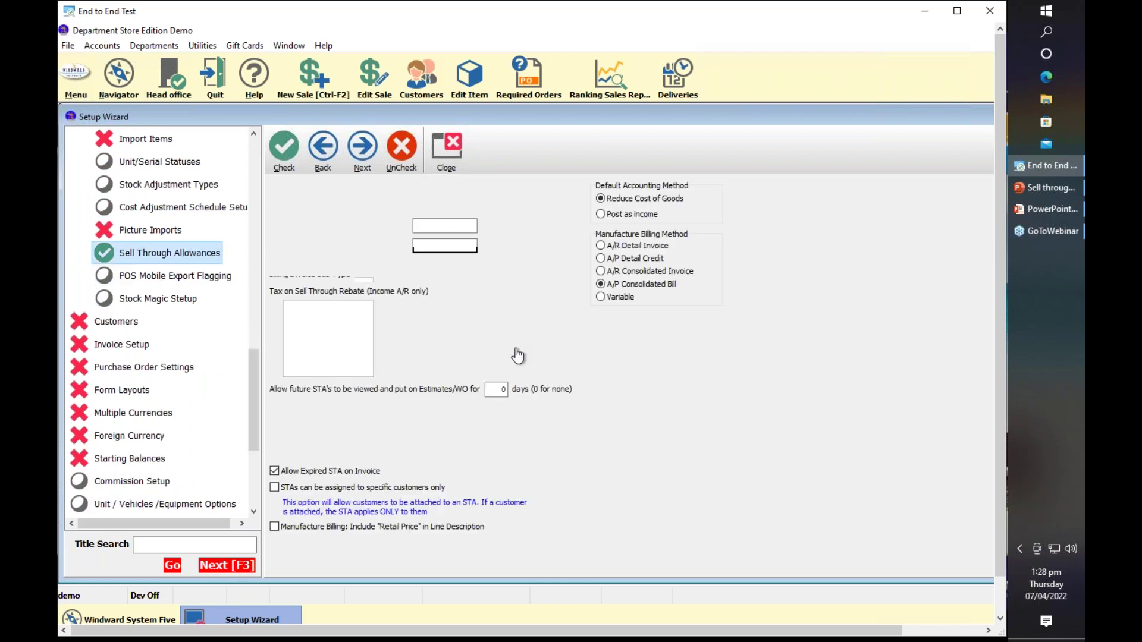
click(602, 214)
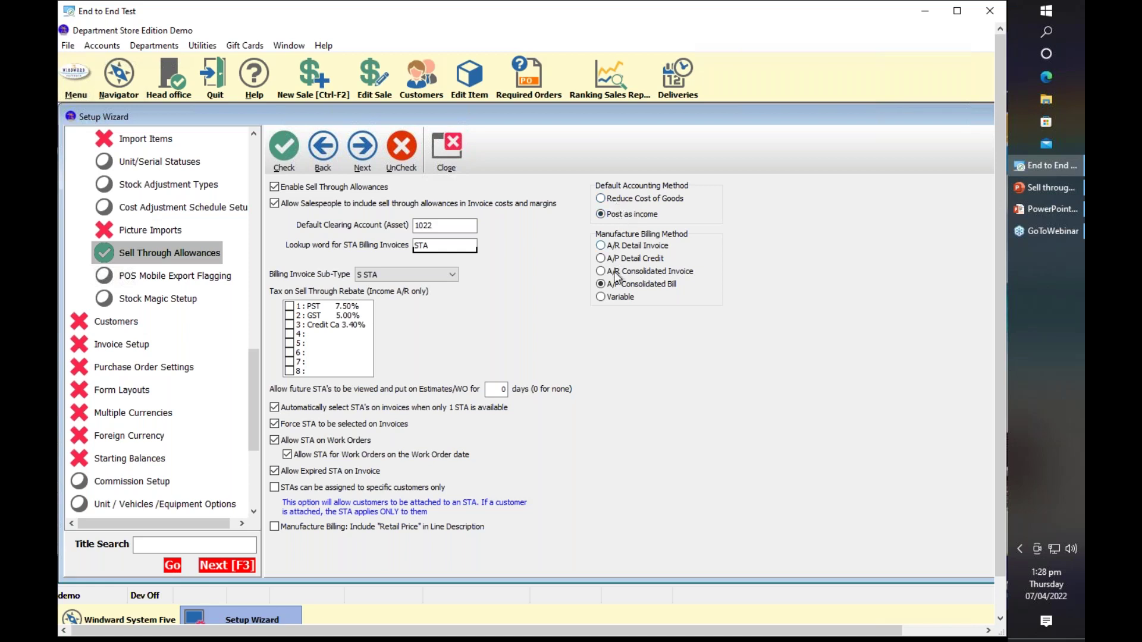
click(438, 149)
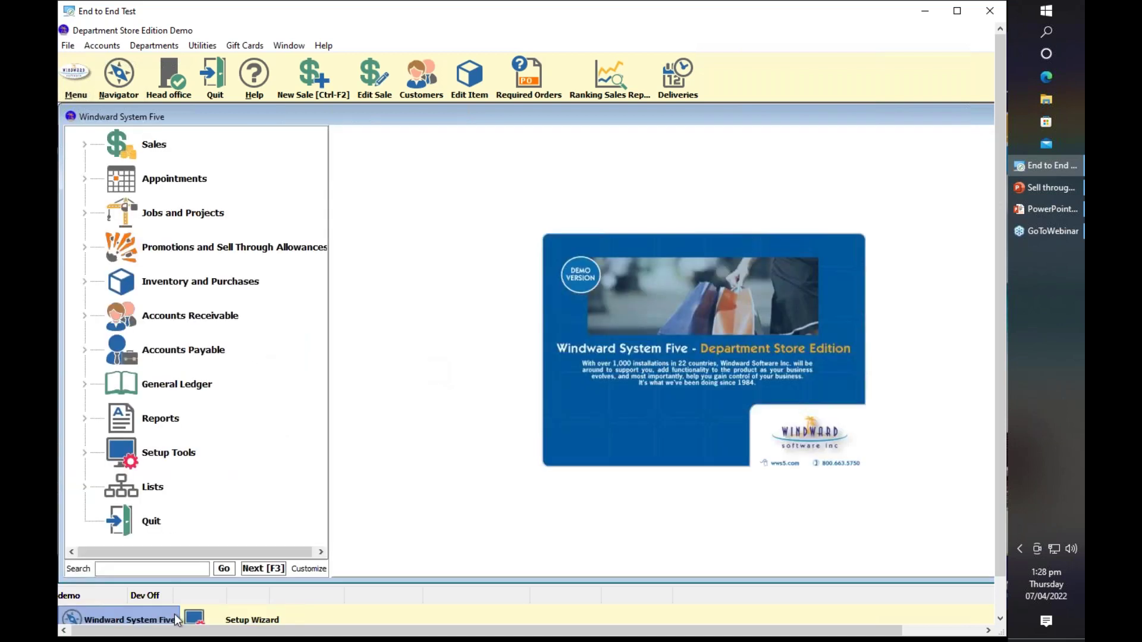
Start a new sell through allowance for part R212-12, found in the Appliance category, in Sell Through Allowance Billing.
double_click(196, 247)
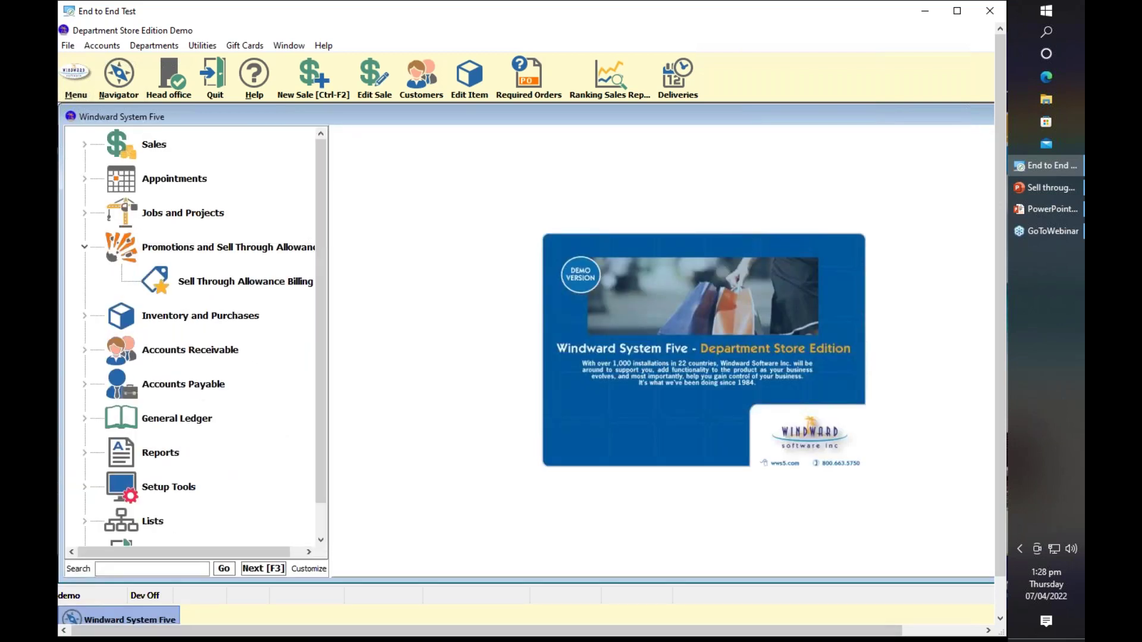
double_click(211, 287)
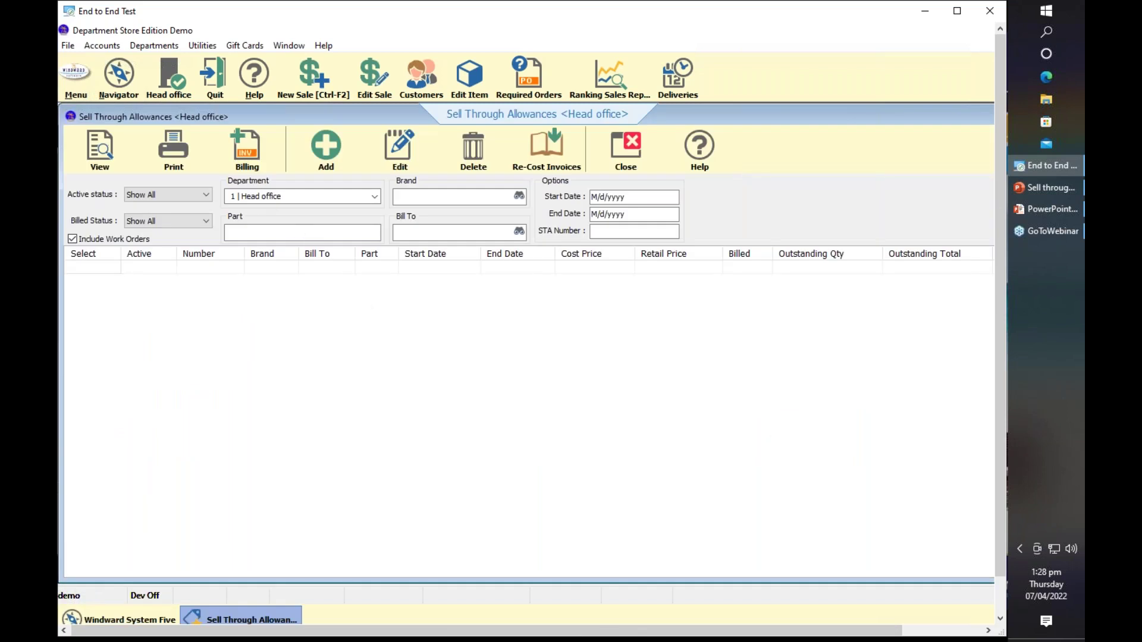
click(326, 149)
click(142, 222)
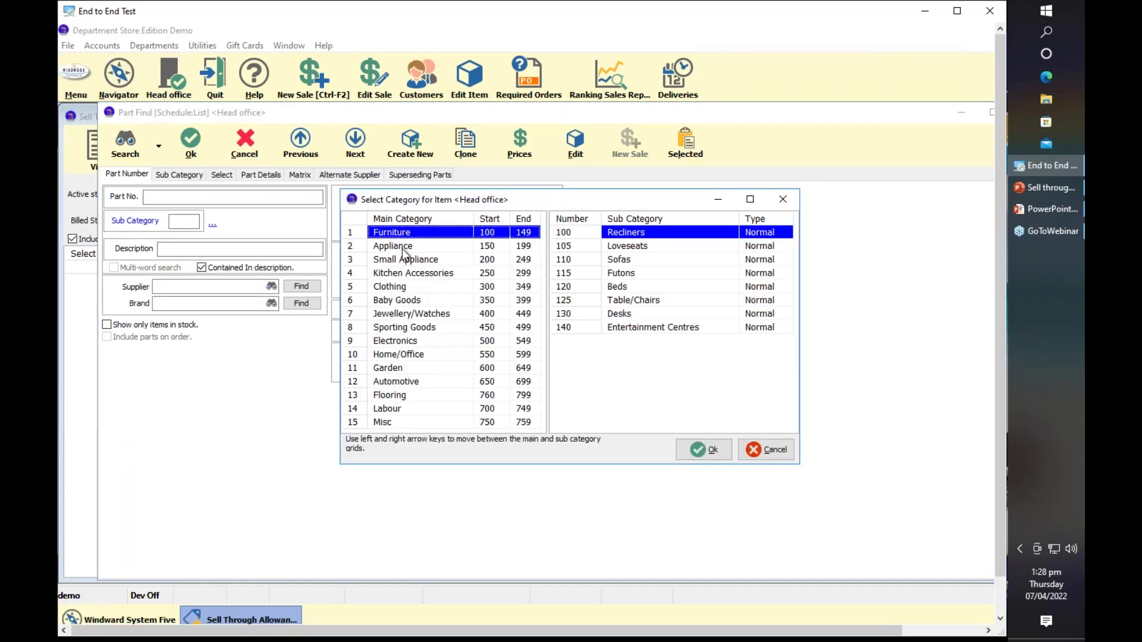
key(Down)
click(705, 449)
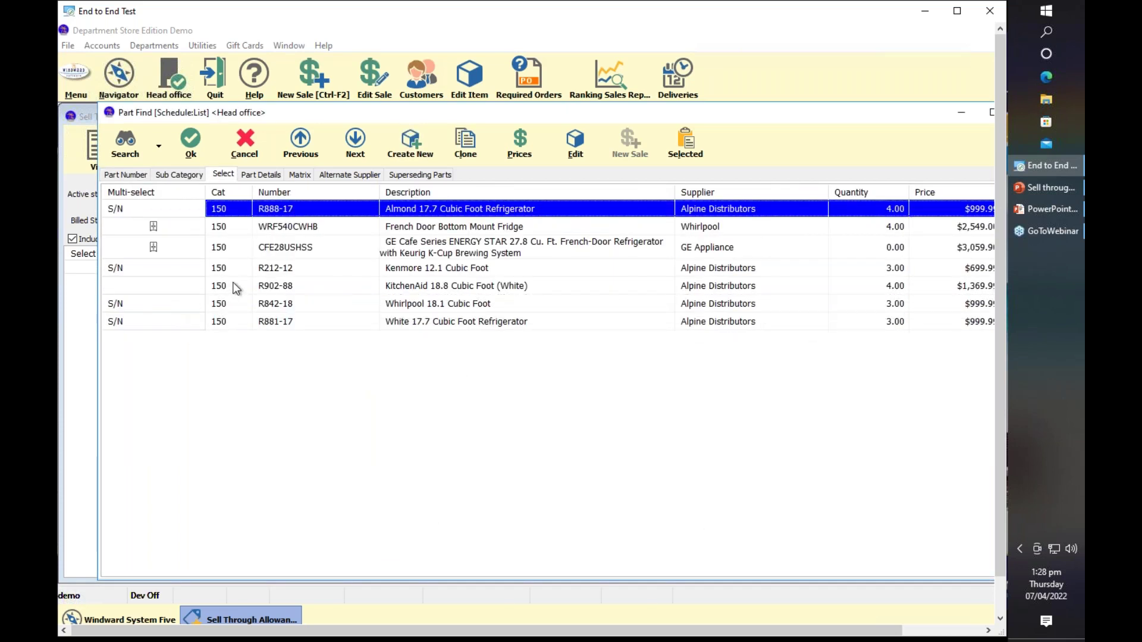
double_click(241, 270)
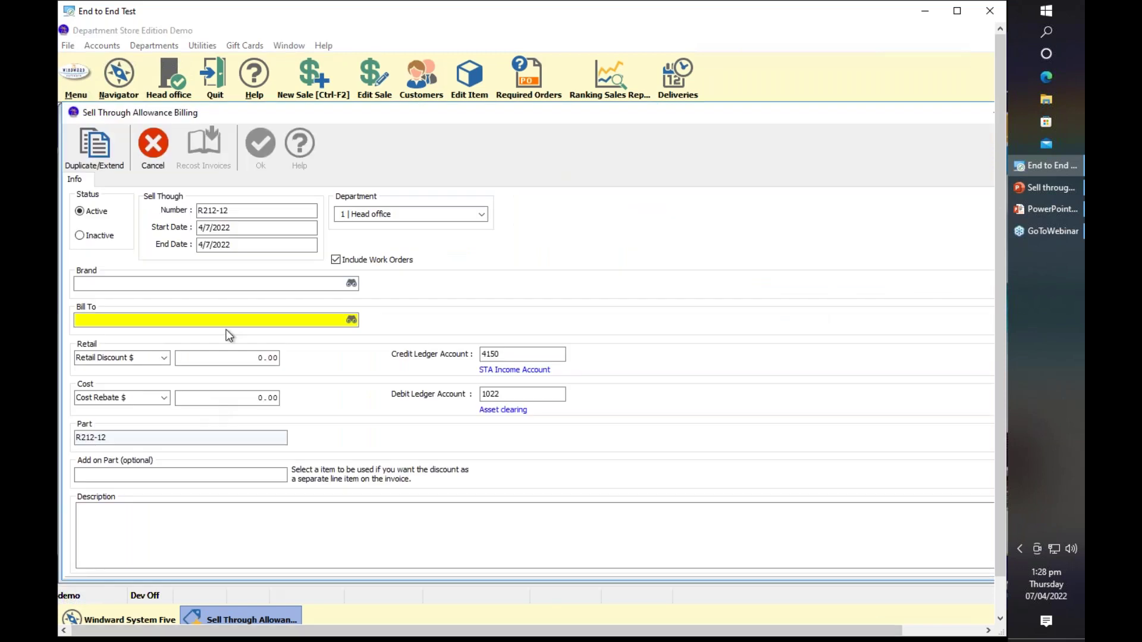
Set the new allowance's Bill To supplier to Alpine Distributors.
click(351, 319)
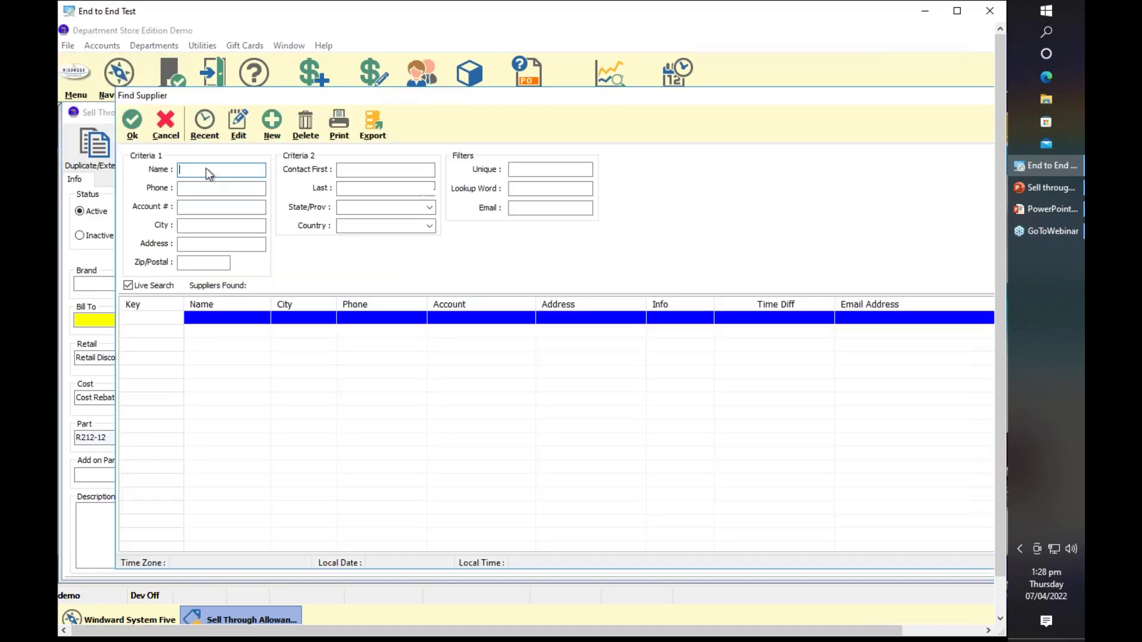
click(208, 134)
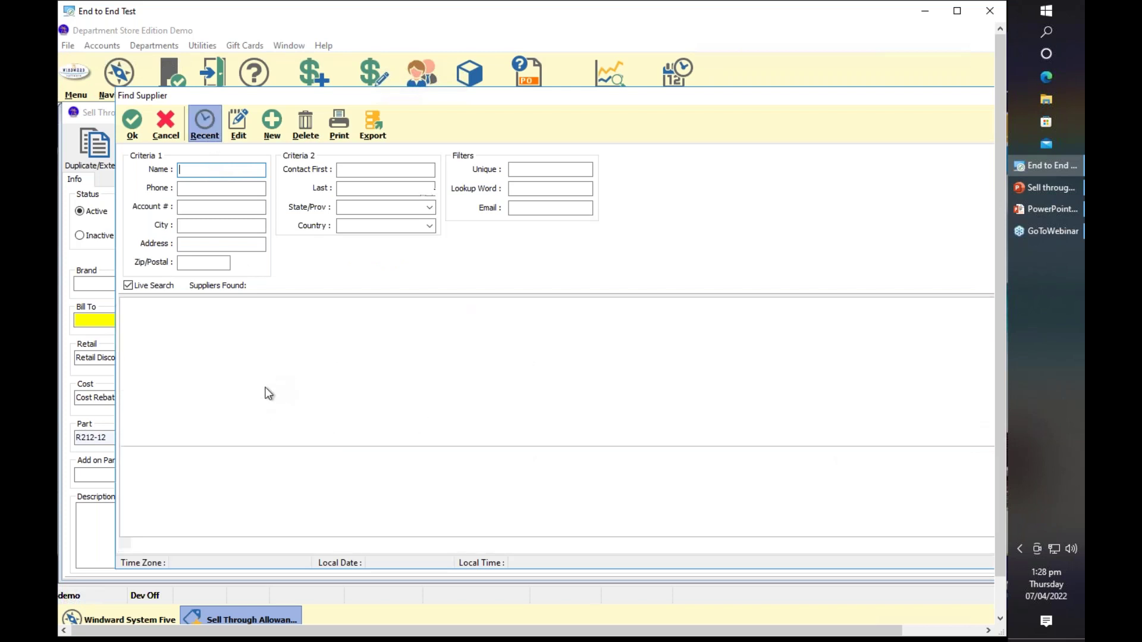
text(alpine)
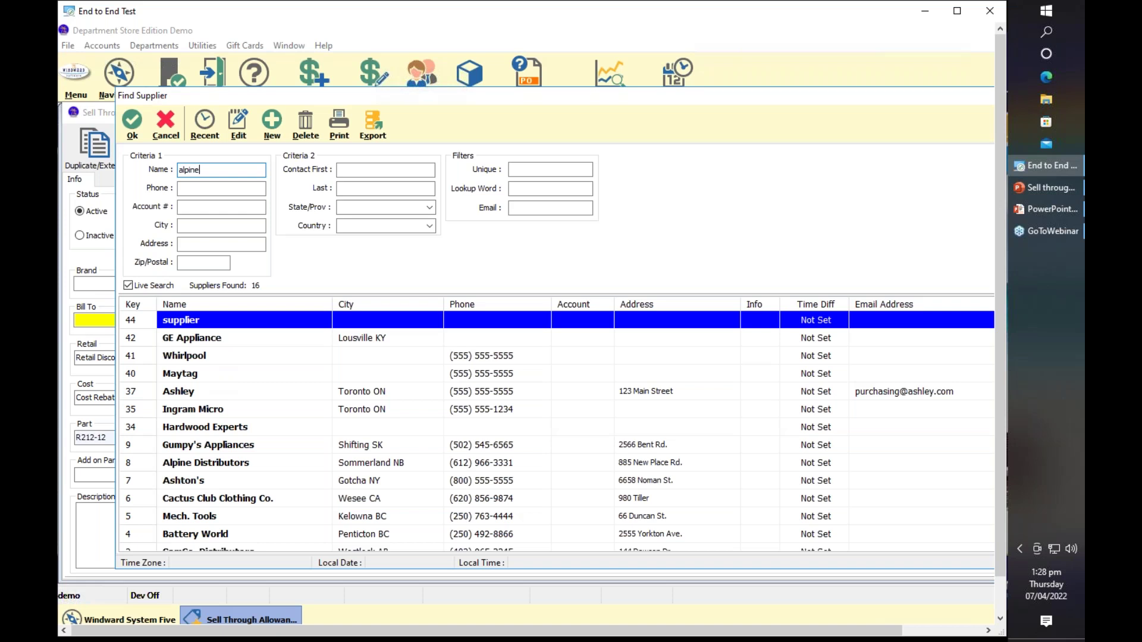
double_click(224, 320)
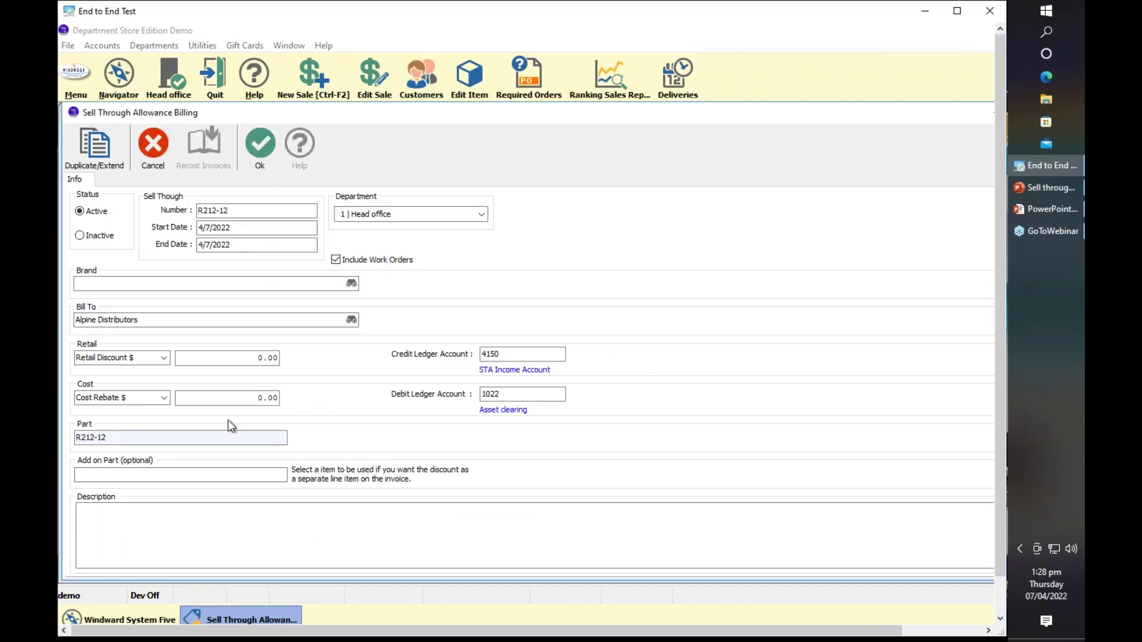
Set the R212-12 allowance's cost rebate to $100.00, then save it and close the allowances list.
click(217, 397)
double_click(263, 398)
text(100)
key(Tab)
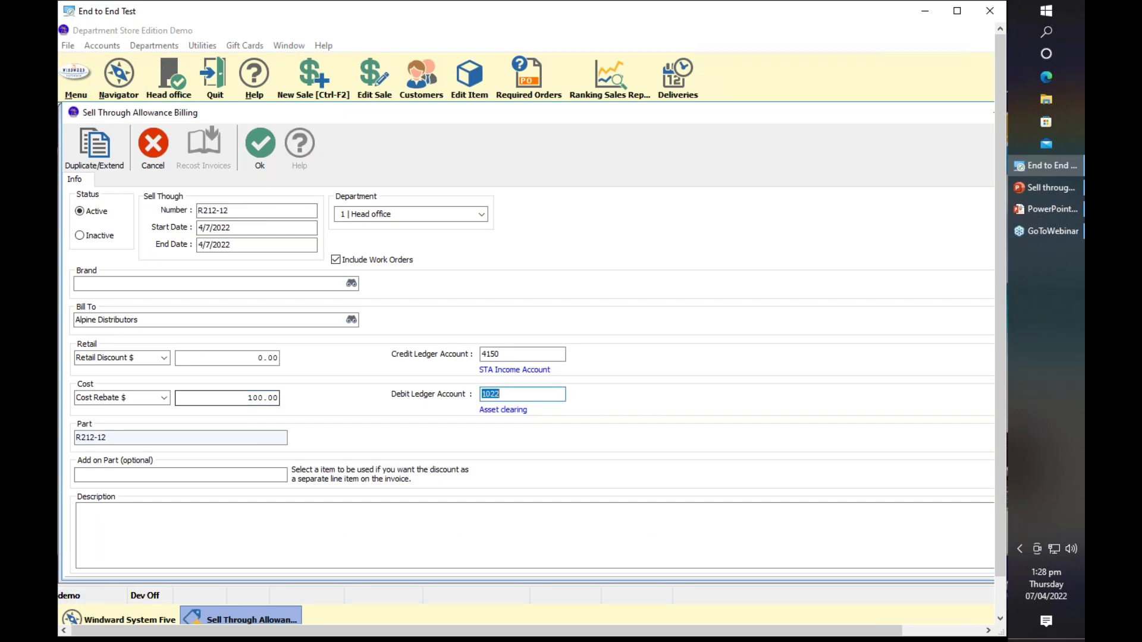
click(504, 354)
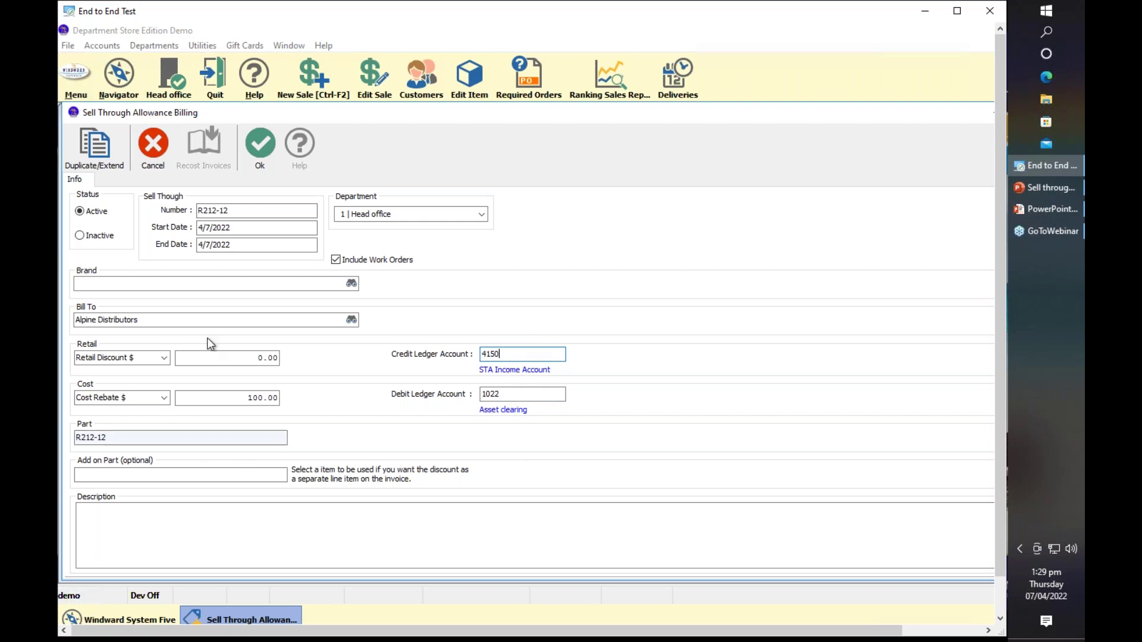
click(239, 213)
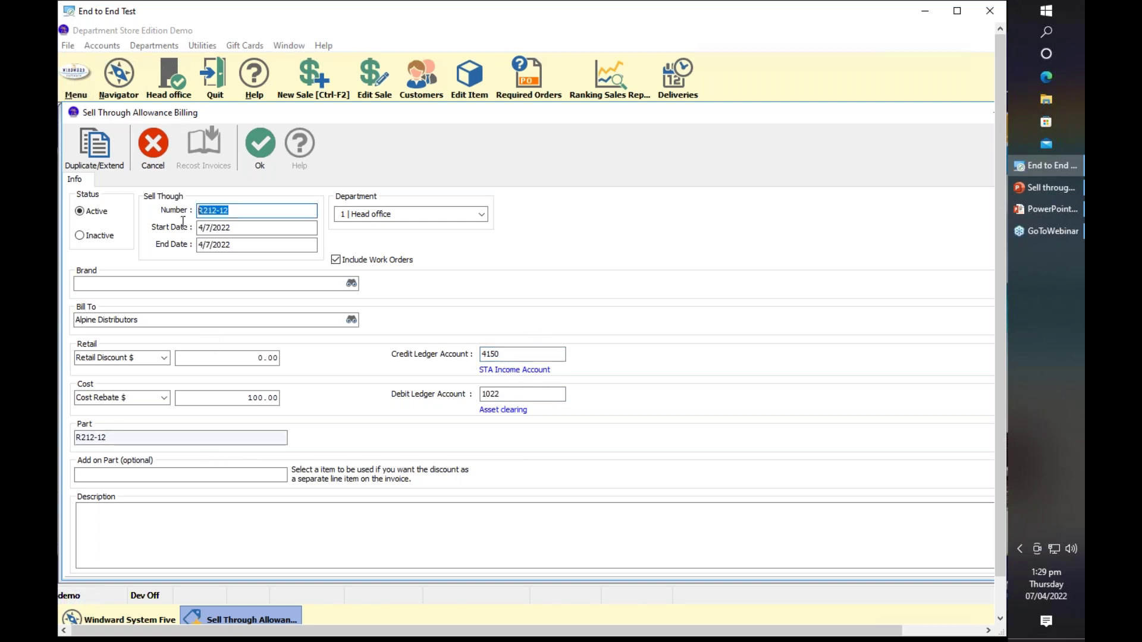
click(266, 147)
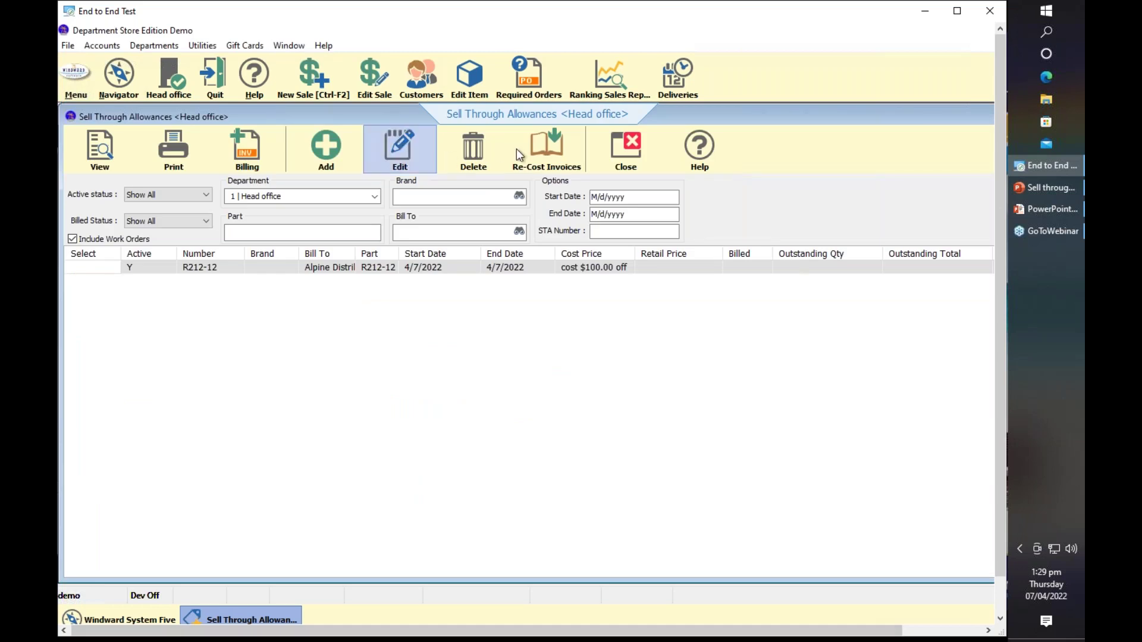
click(612, 148)
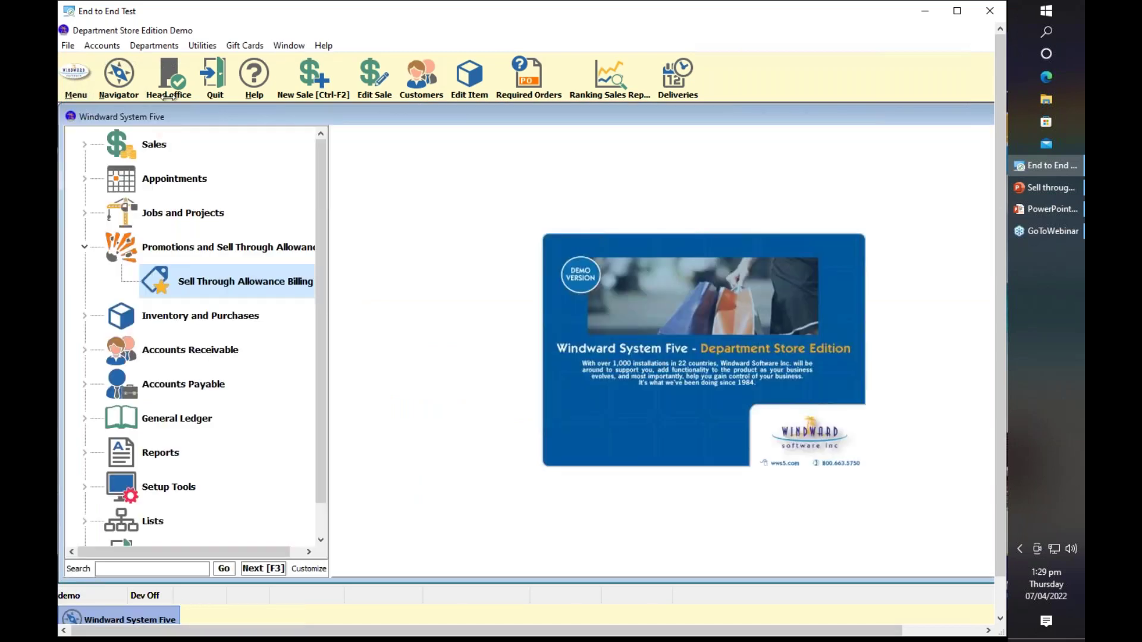
Start a new work order sale for the individual customer located in Halifax NS.
double_click(200, 181)
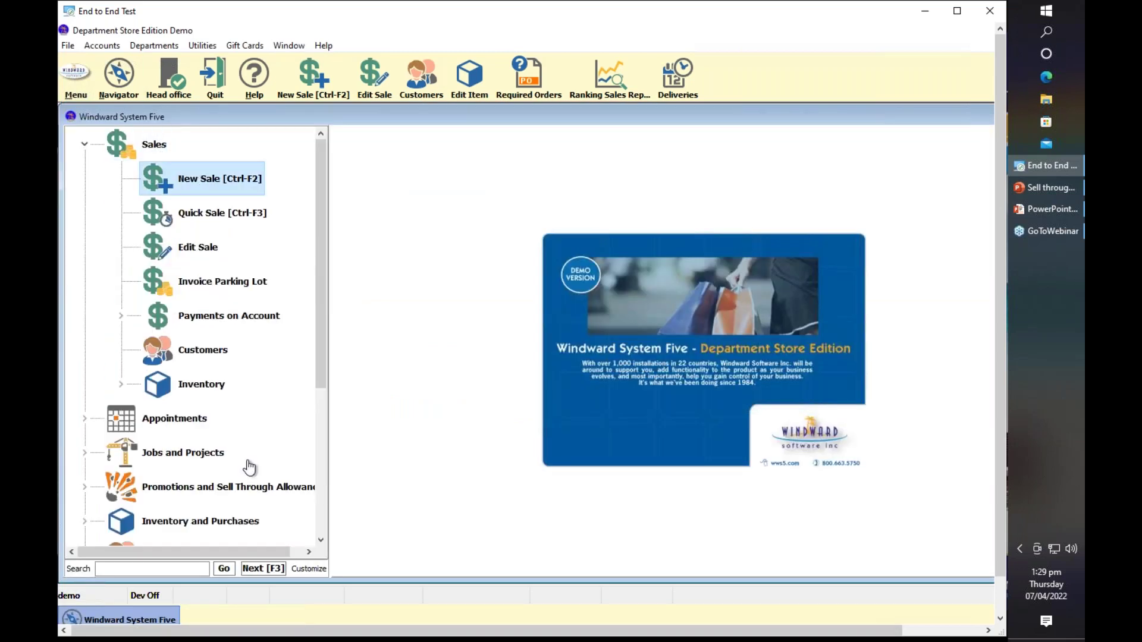
click(648, 307)
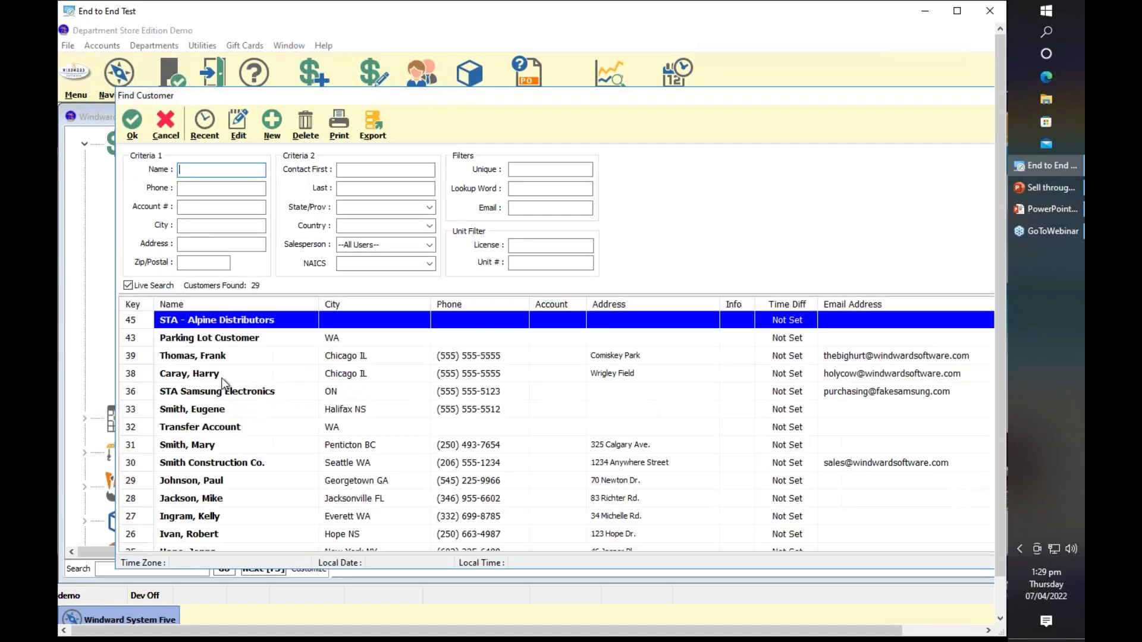
double_click(231, 410)
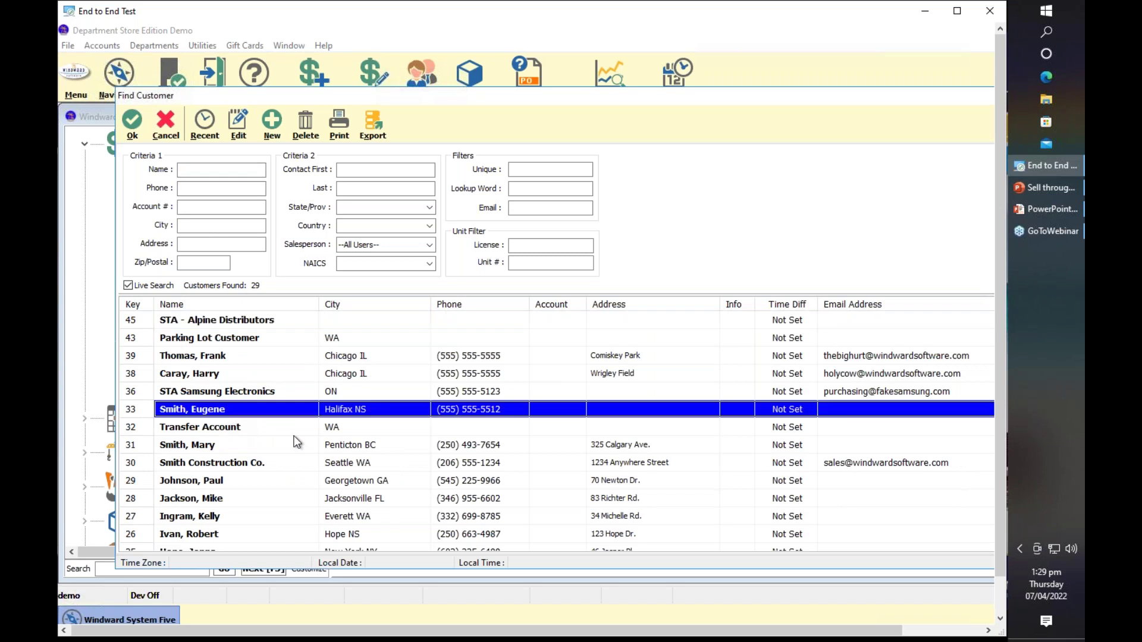
click(598, 468)
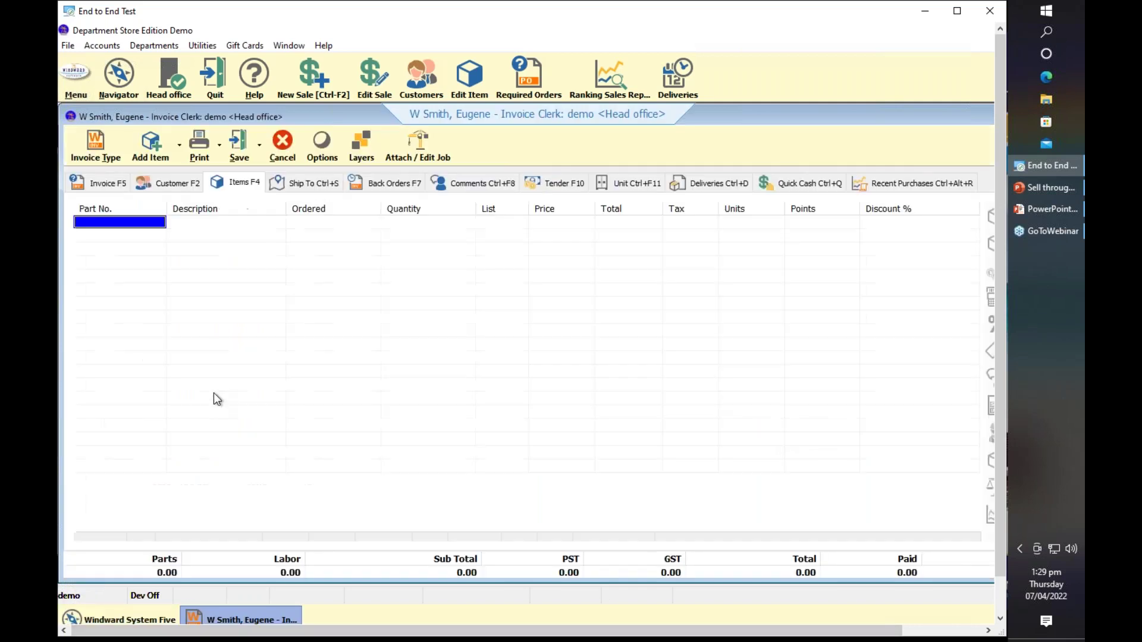
Add part R212-12 with serial number RTOQWER003 to the work order, applying the Alpine Distributors allowance that has only $100.00 off cost.
click(132, 224)
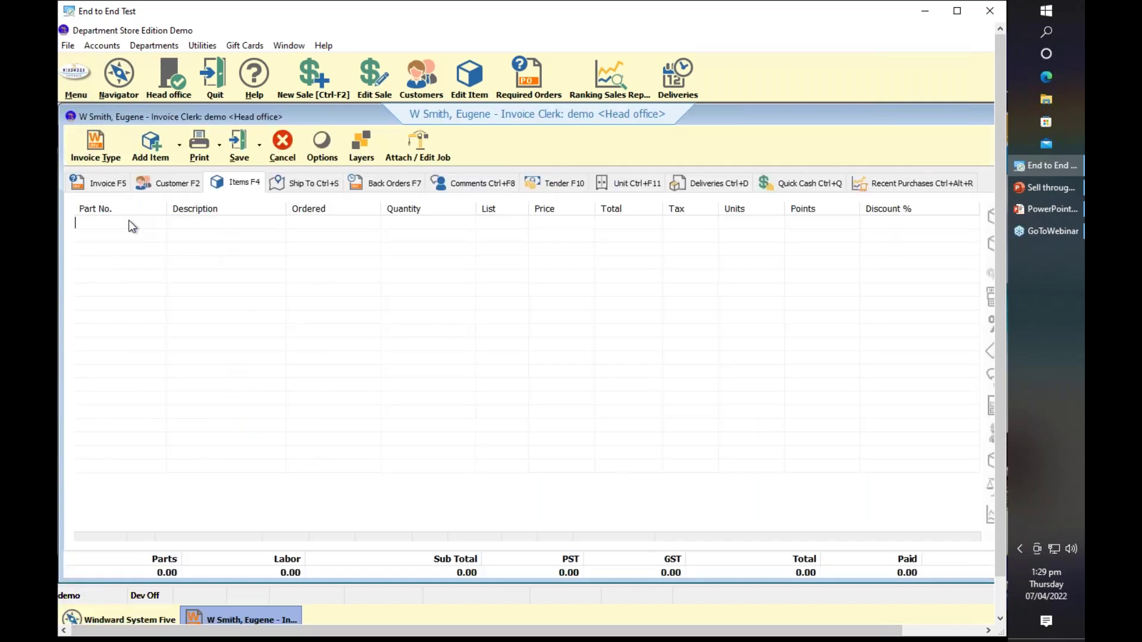
text(R212-12)
key(Return)
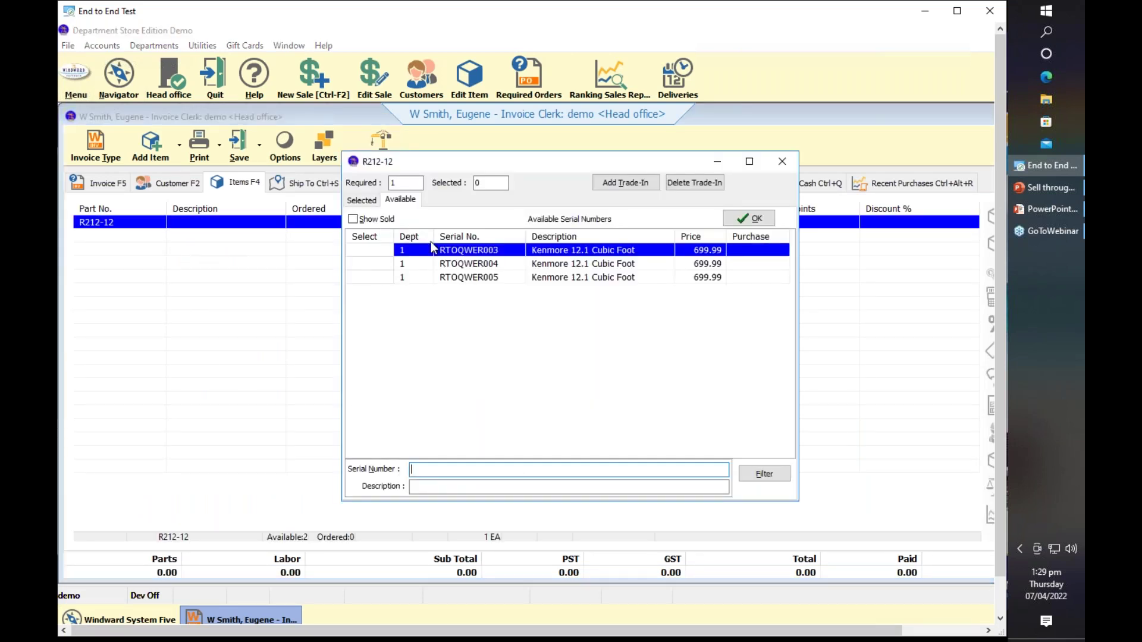
double_click(432, 246)
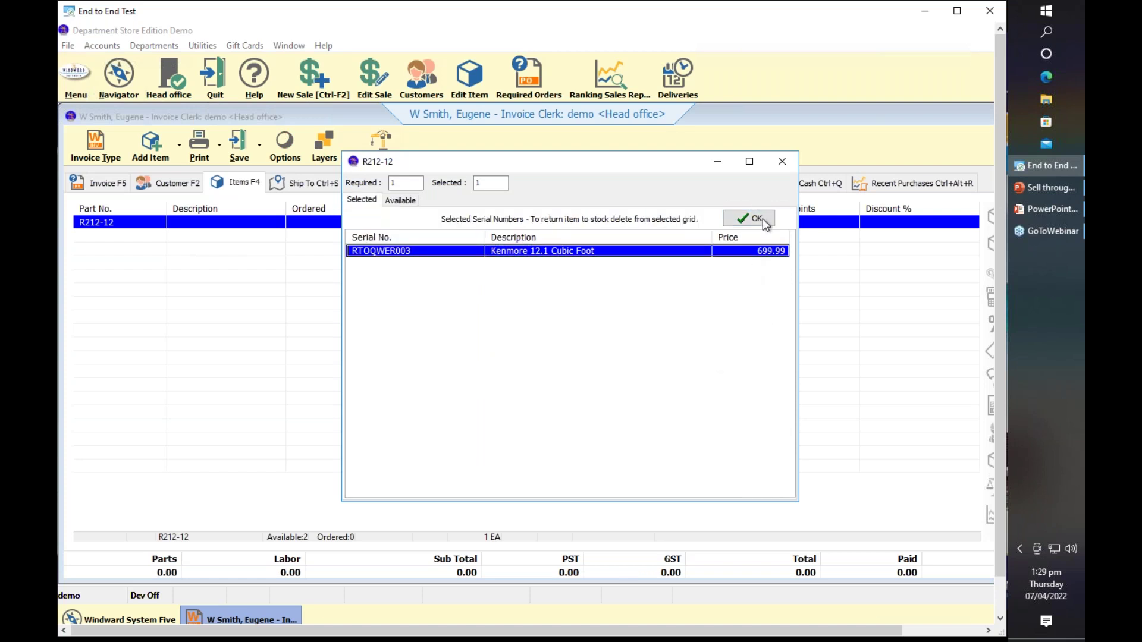
click(762, 219)
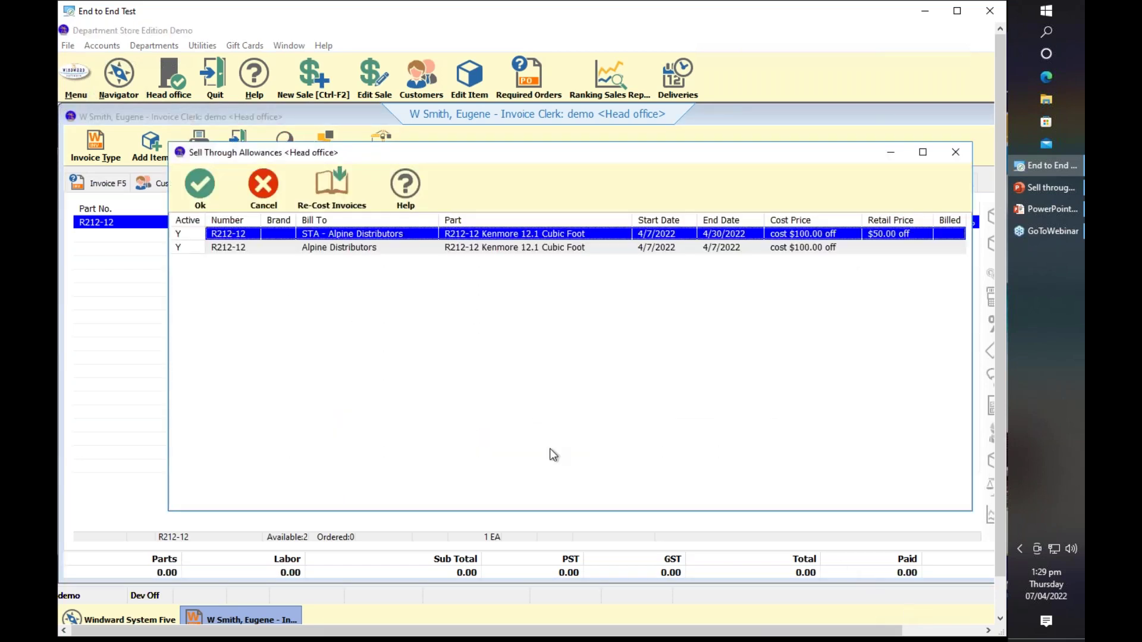
click(337, 248)
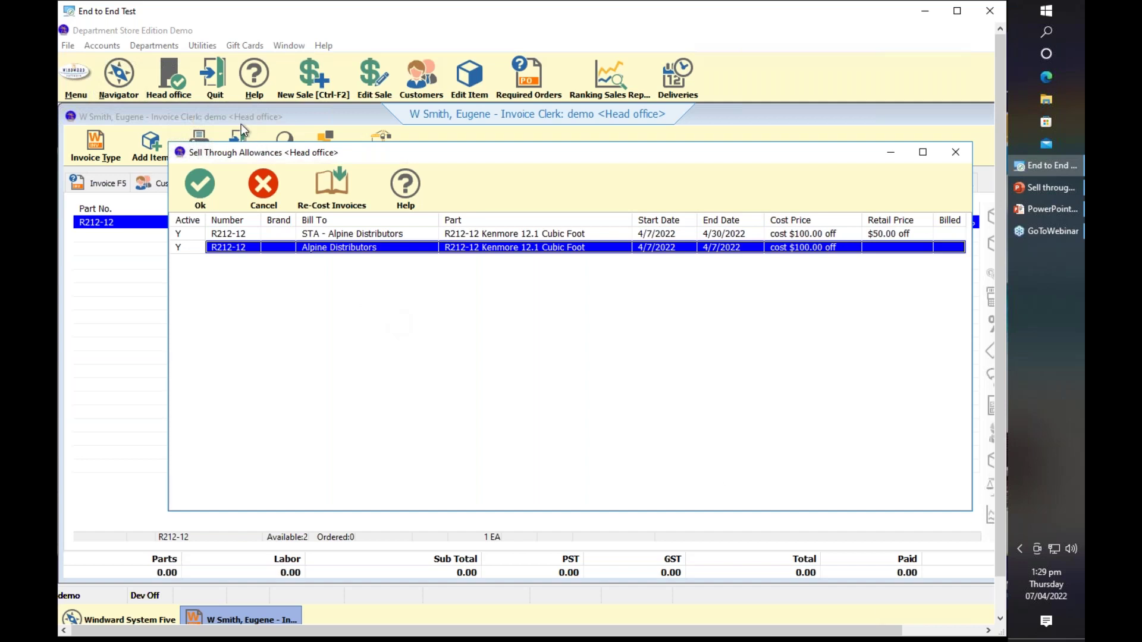
click(200, 185)
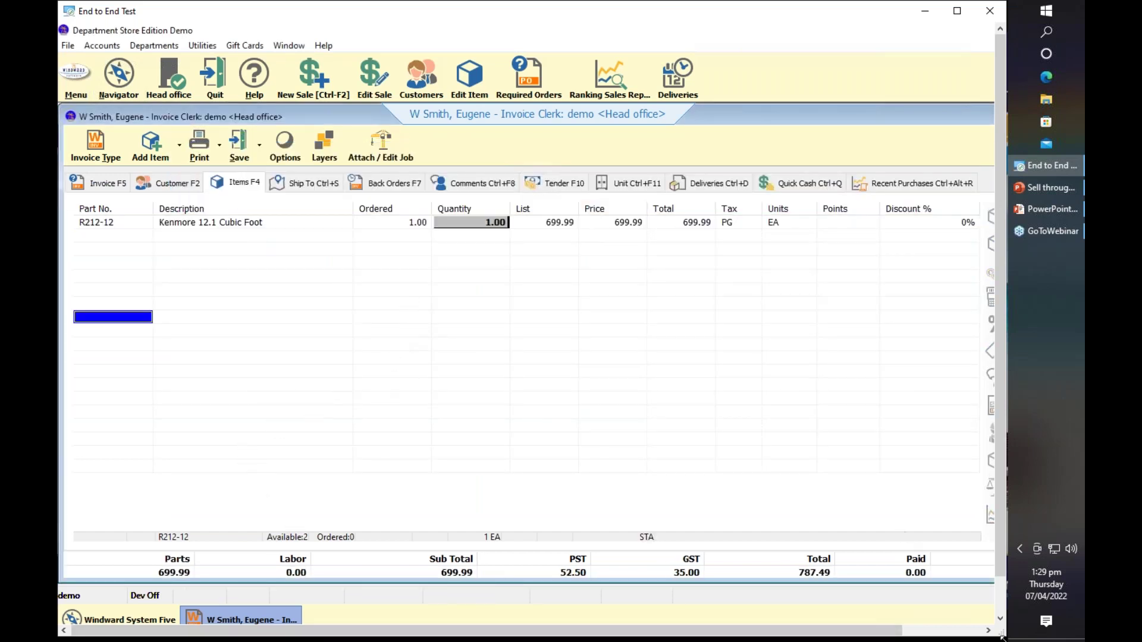
Save the new work order and exit without printing, overriding the customer's credit limit.
click(259, 147)
click(267, 173)
click(259, 147)
click(255, 174)
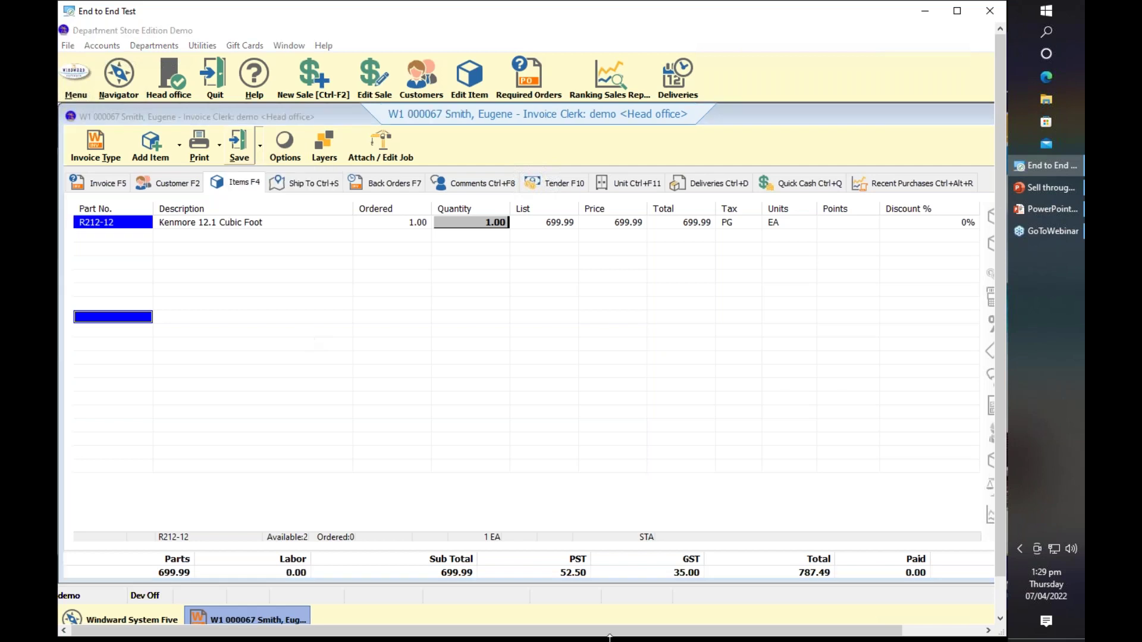
click(549, 390)
Reopen the newest work order from the recent invoices and open its single transaction entries.
double_click(179, 247)
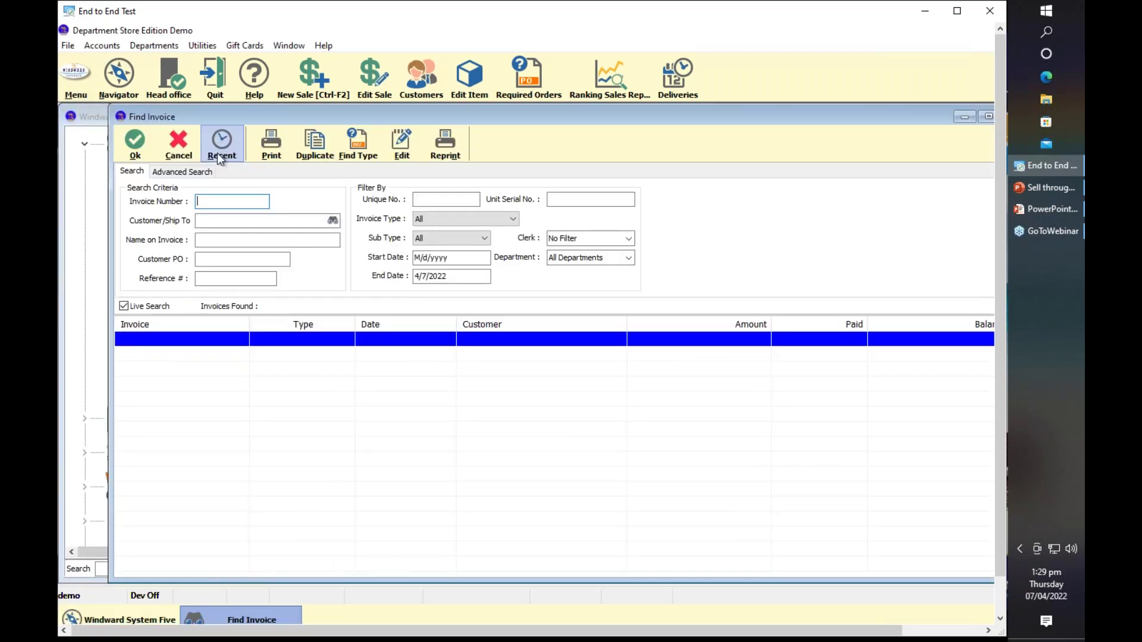
click(406, 340)
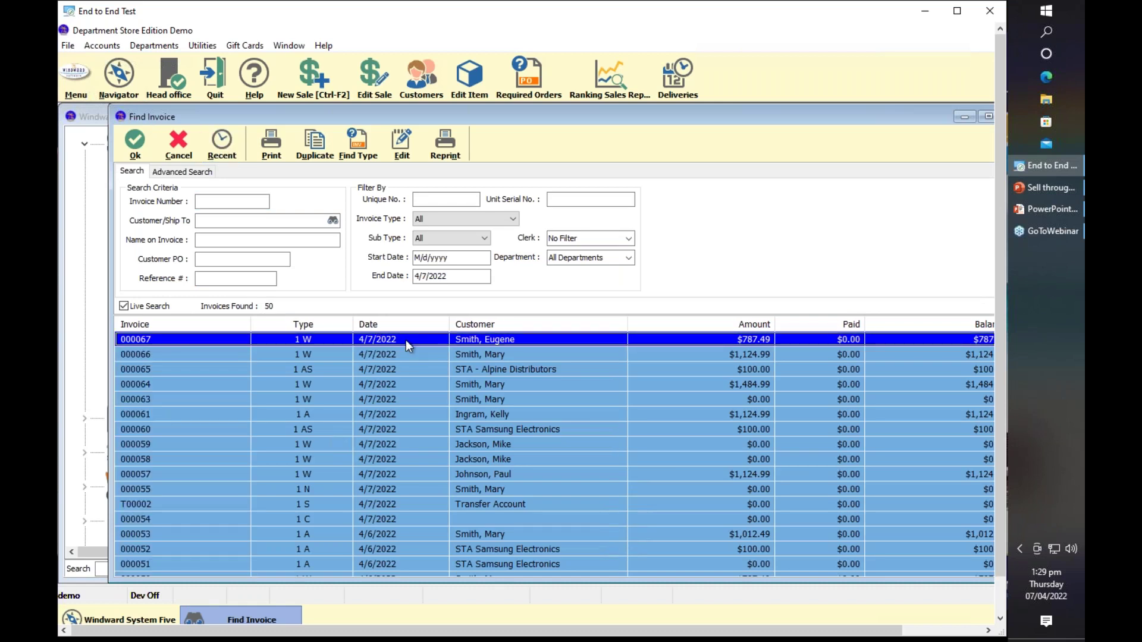
double_click(562, 342)
click(504, 303)
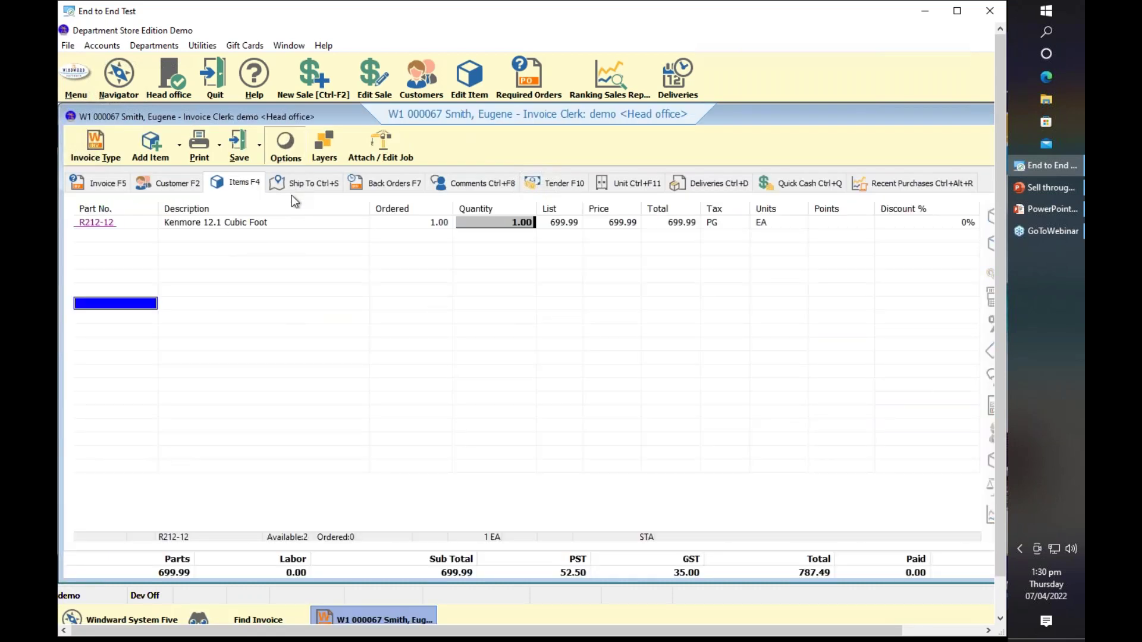
click(285, 146)
mouse_move(302, 187)
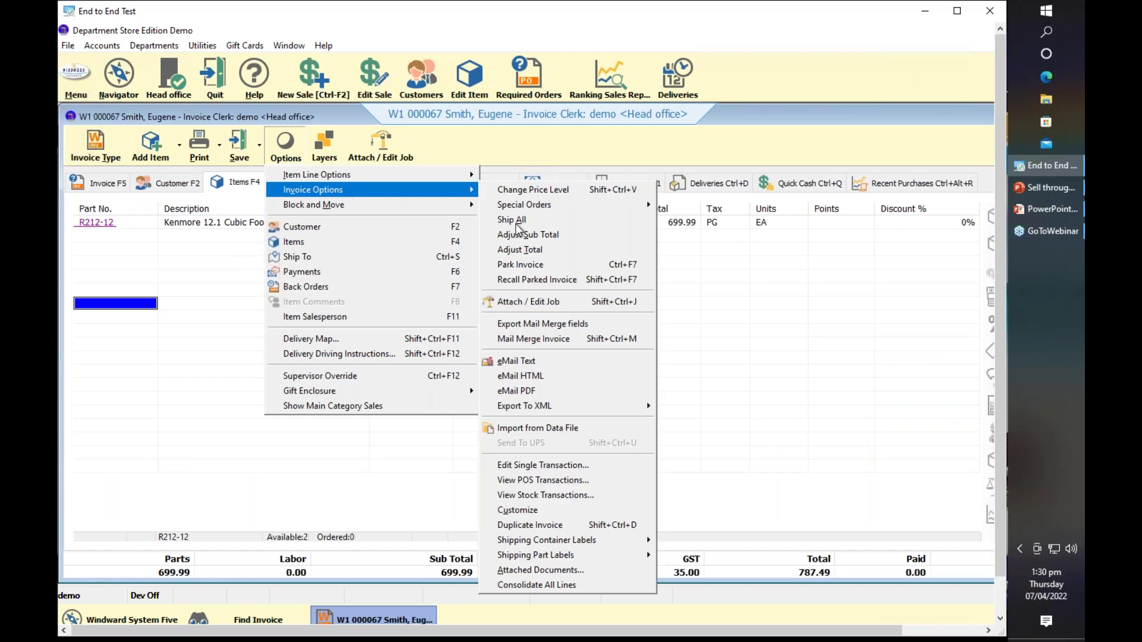
click(529, 468)
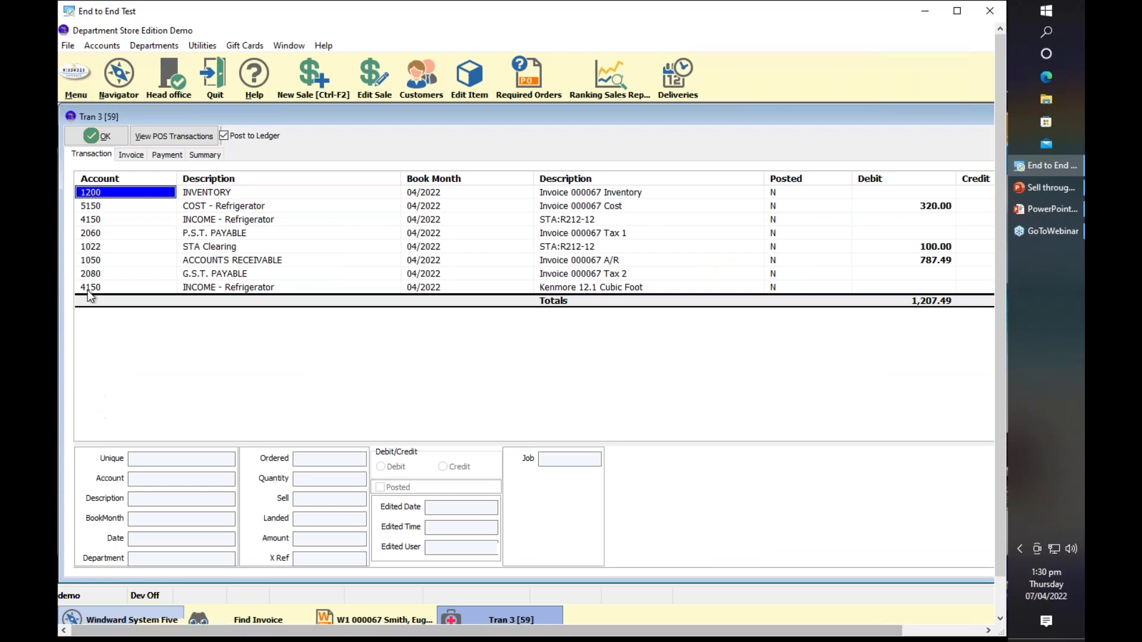
Examine the account 4150 refrigerator income entries and their credit amounts for the allowance and the item, then close the transaction view.
click(104, 220)
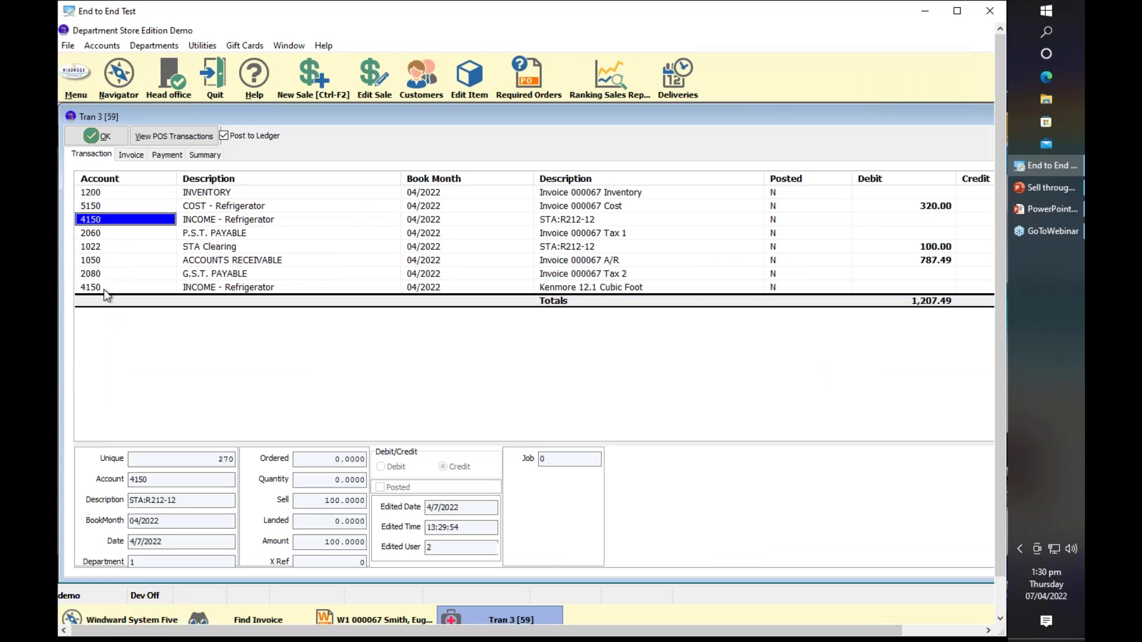
click(103, 288)
drag(178, 631, 259, 631)
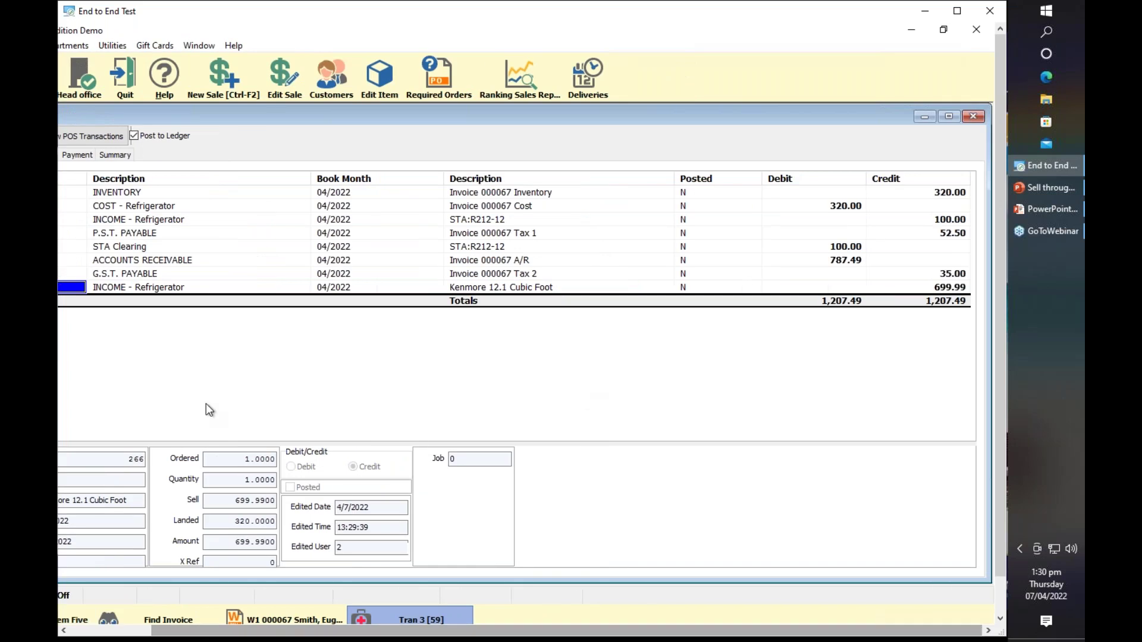
click(908, 288)
click(913, 224)
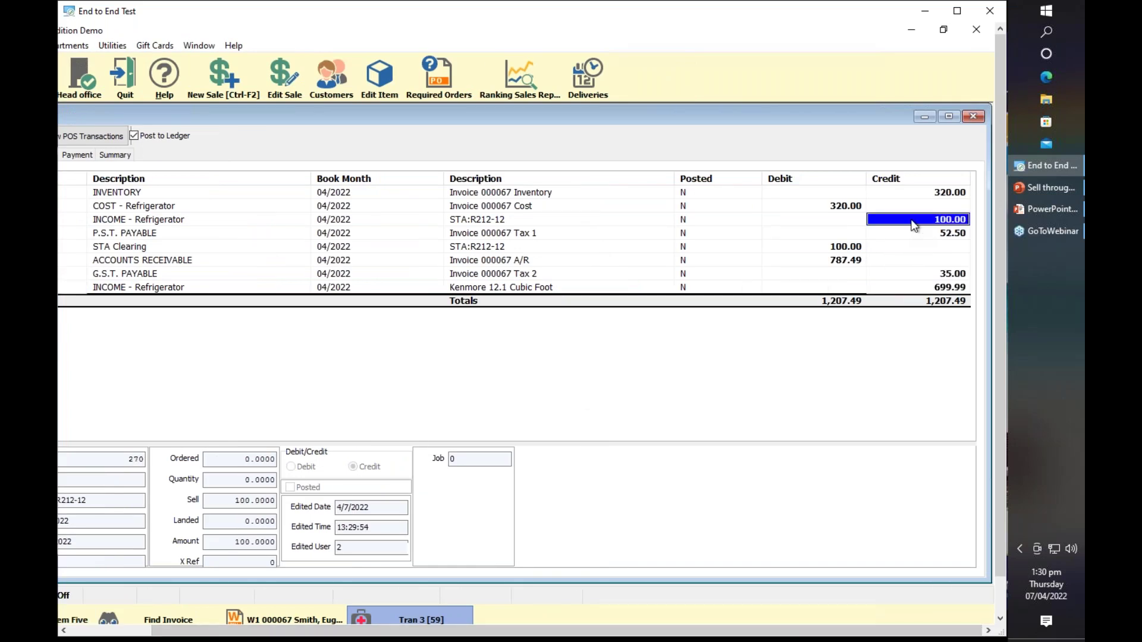
click(458, 221)
click(905, 221)
drag(253, 632, 171, 632)
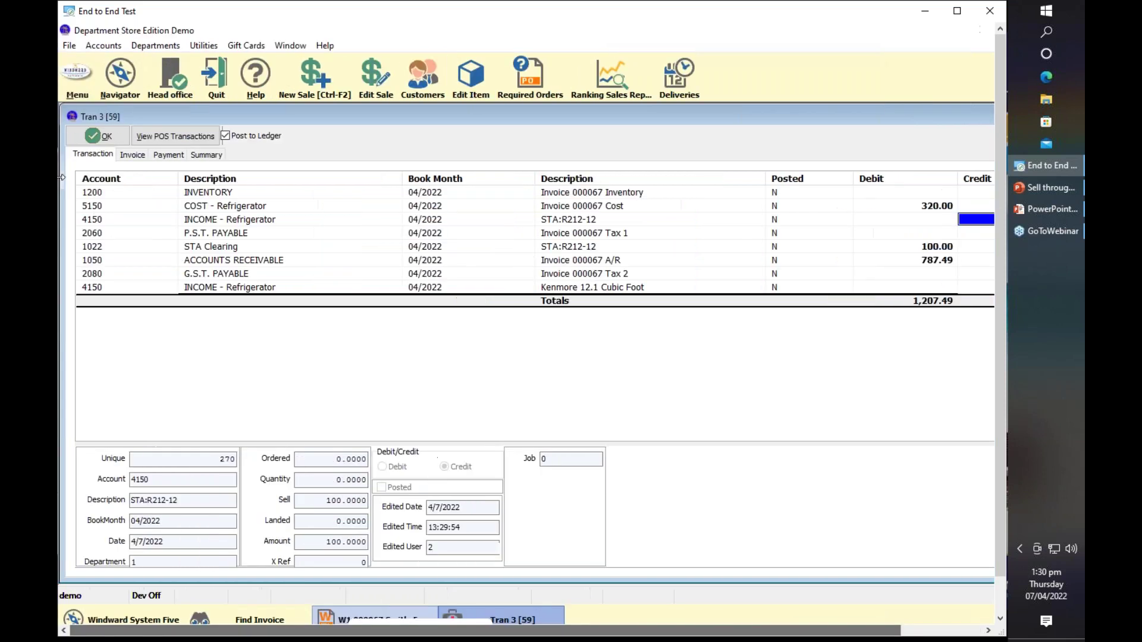
click(89, 141)
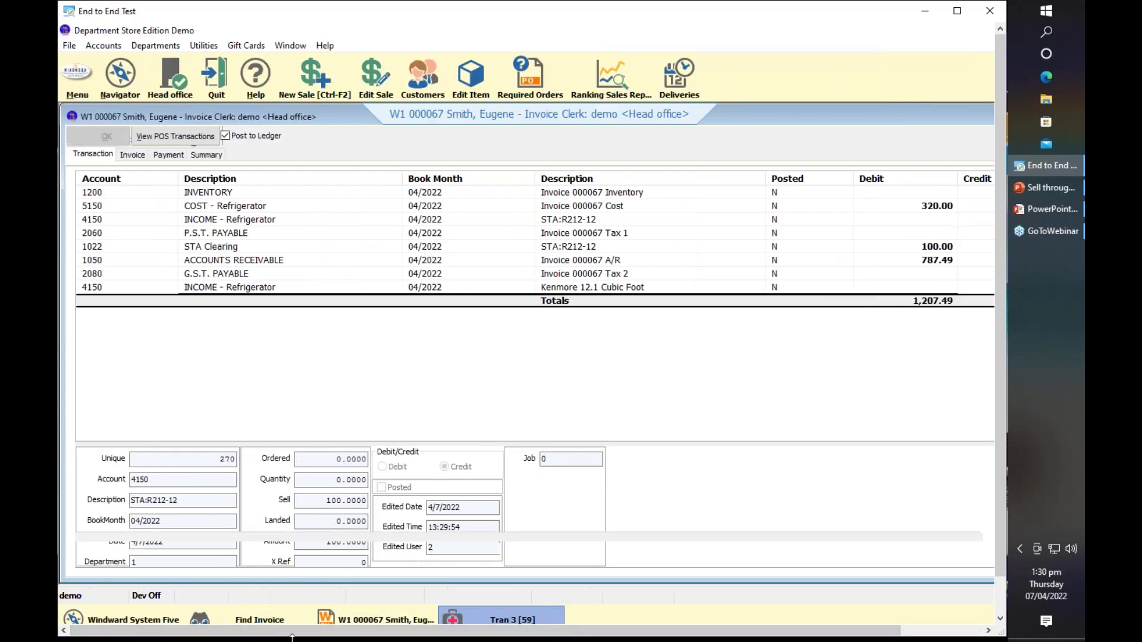
Save the reopened work order without printing, override the credit limit, and close the invoice search.
click(261, 145)
click(271, 176)
click(271, 175)
click(262, 156)
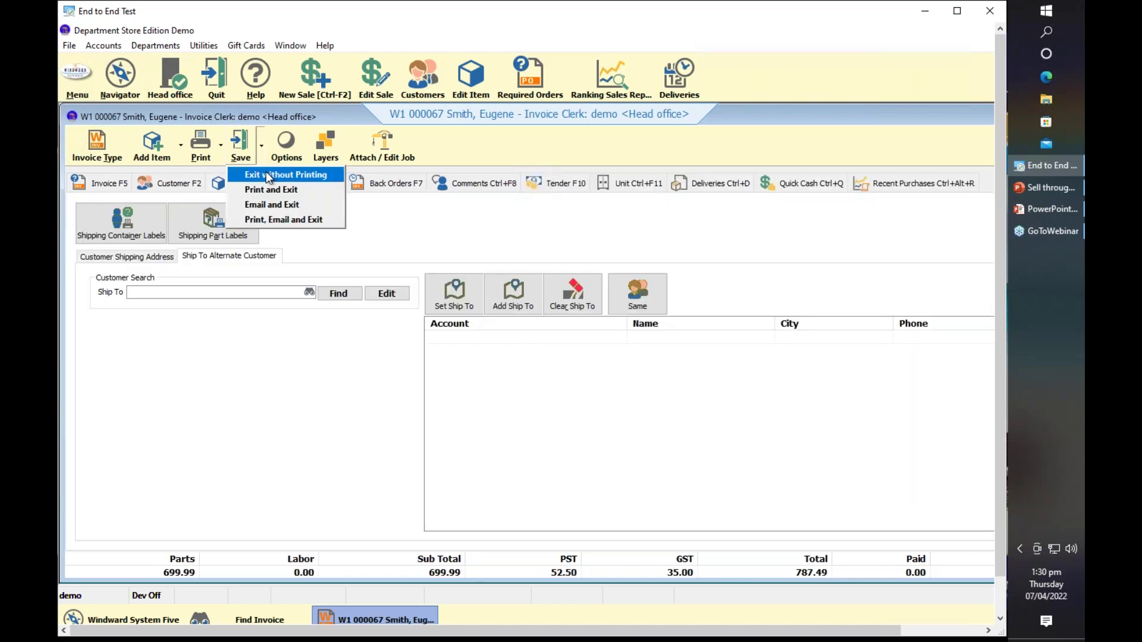
click(266, 171)
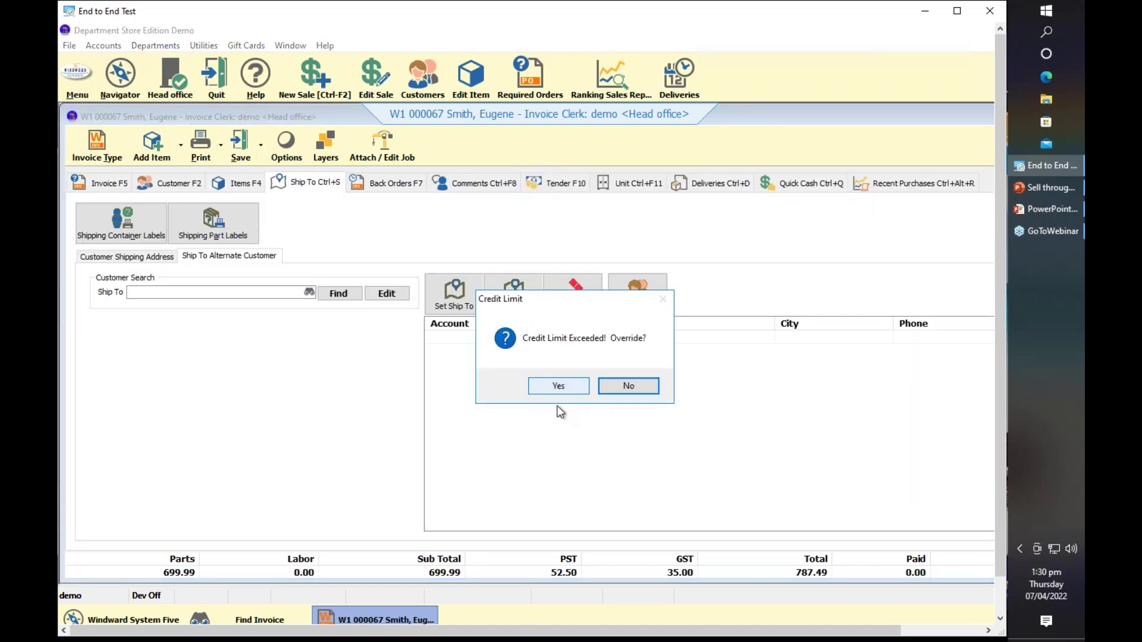
click(558, 385)
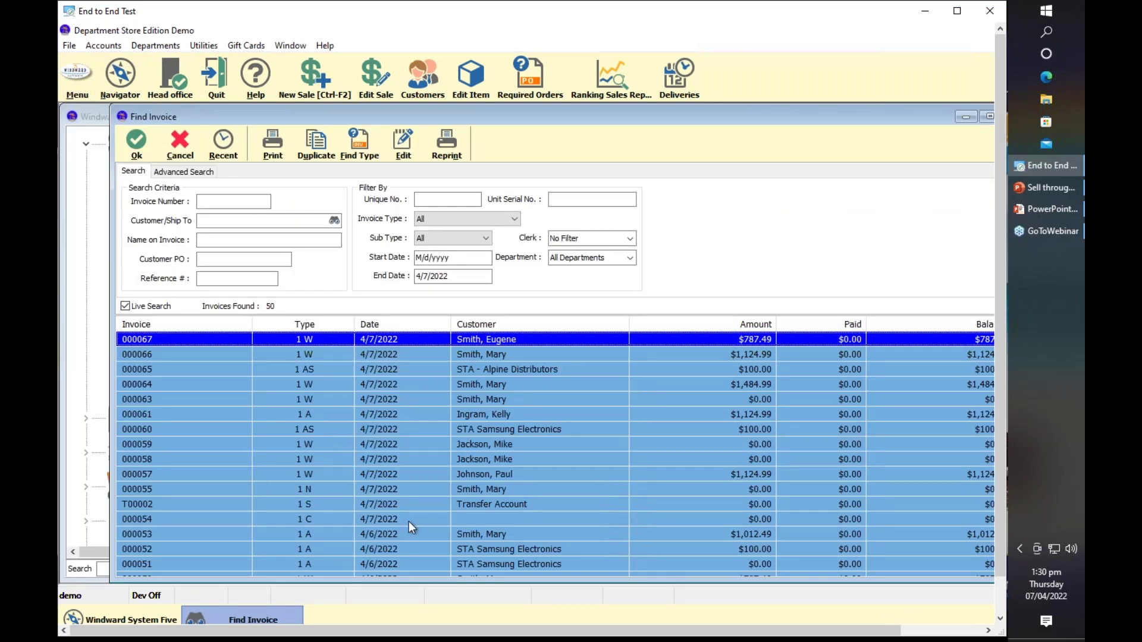
click(173, 149)
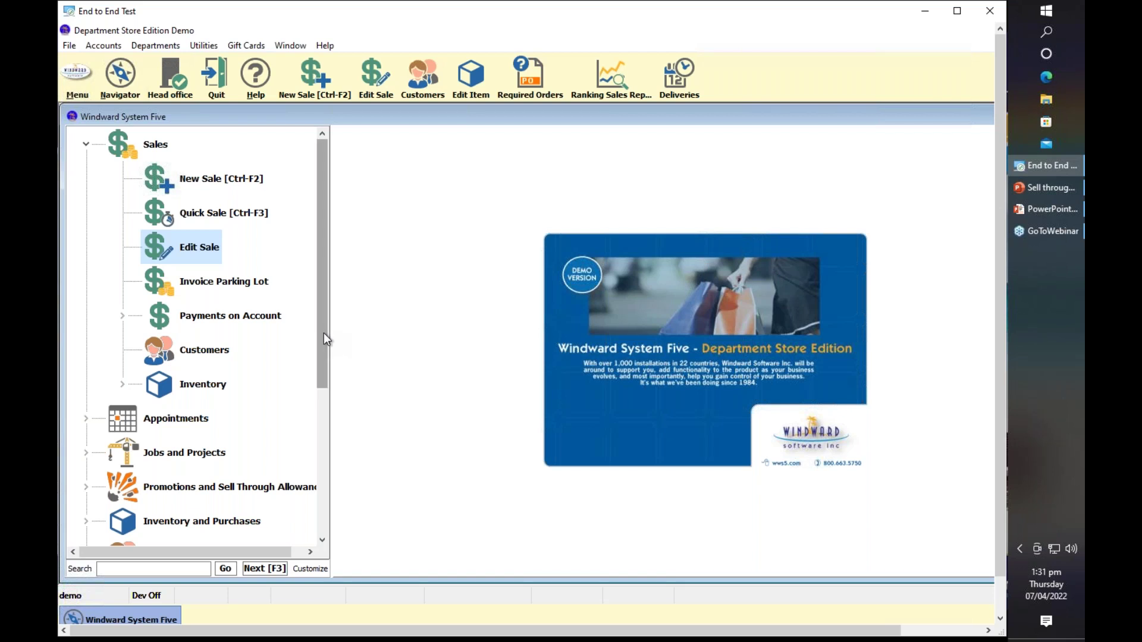
Open the Sell Through Allowances settings for Inventory in the Setup Wizard.
drag(321, 344, 322, 291)
drag(324, 297, 218, 437)
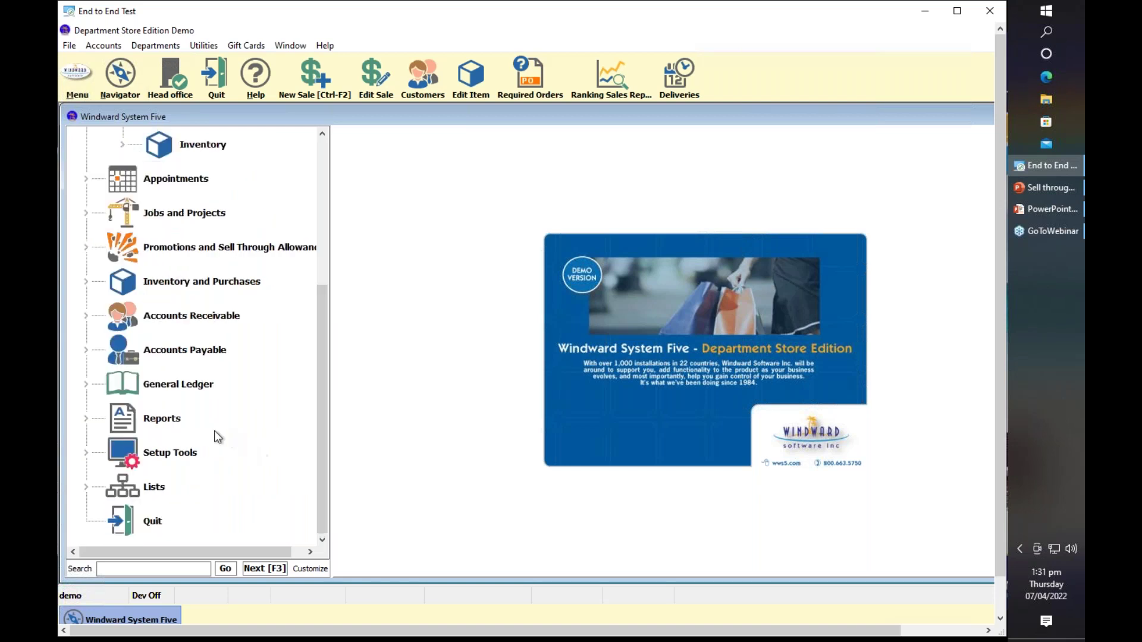
double_click(189, 458)
click(205, 393)
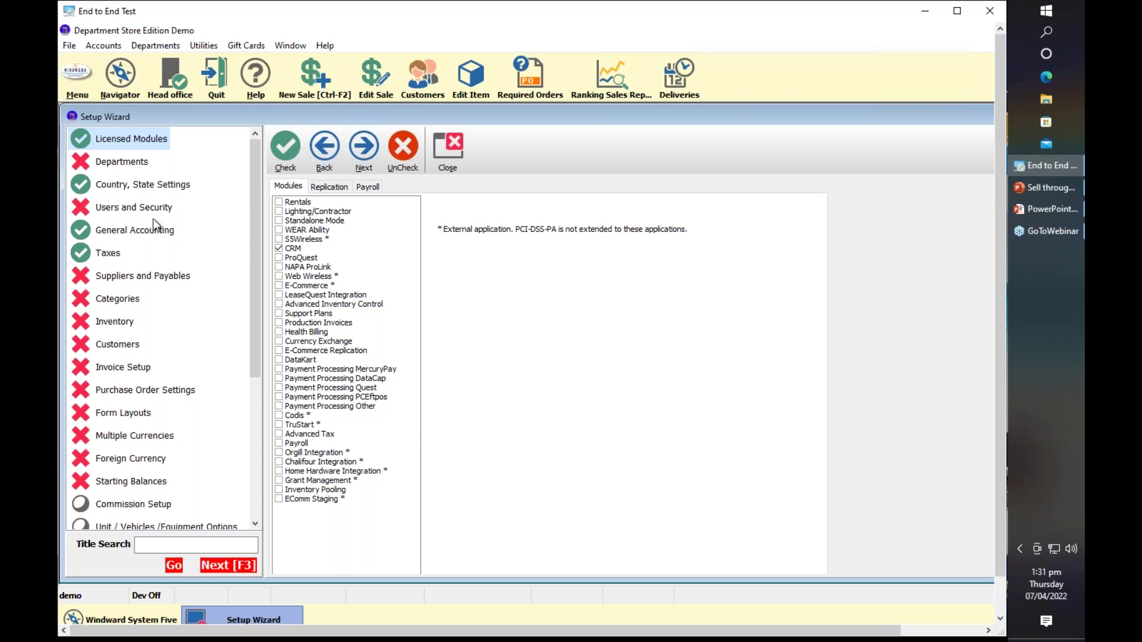
click(156, 325)
drag(256, 274, 218, 400)
click(216, 396)
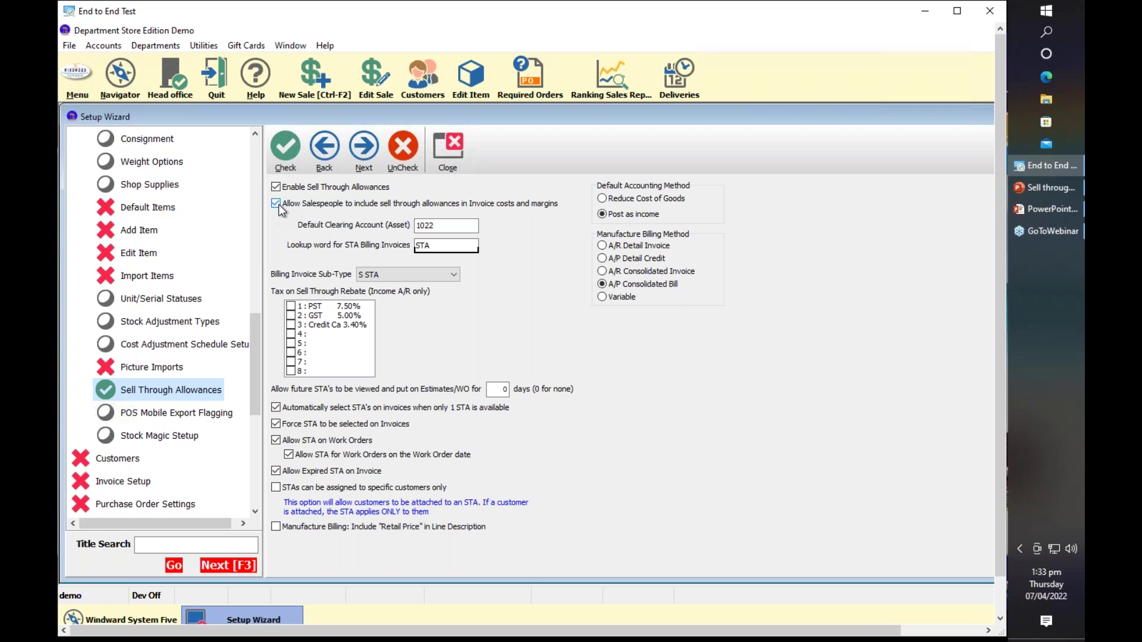
Try the A/R Detail Invoice, A/P Detail Credit and Variable manufacture billing methods, then reselect A/P Consolidated Bill.
click(275, 408)
click(602, 245)
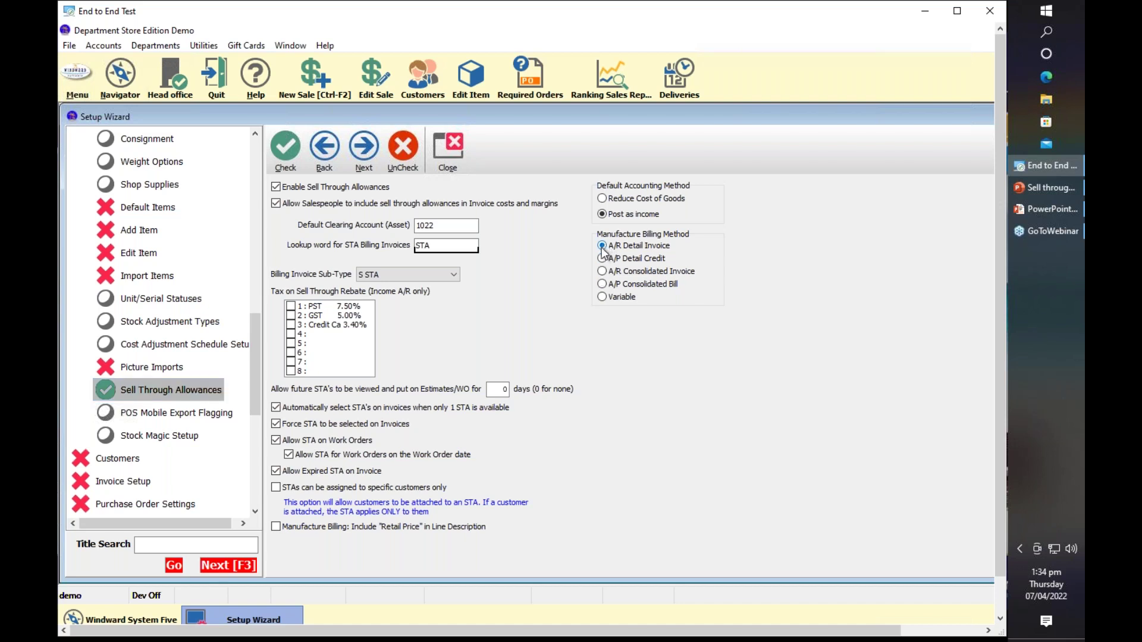
click(604, 258)
click(602, 246)
click(605, 298)
click(605, 285)
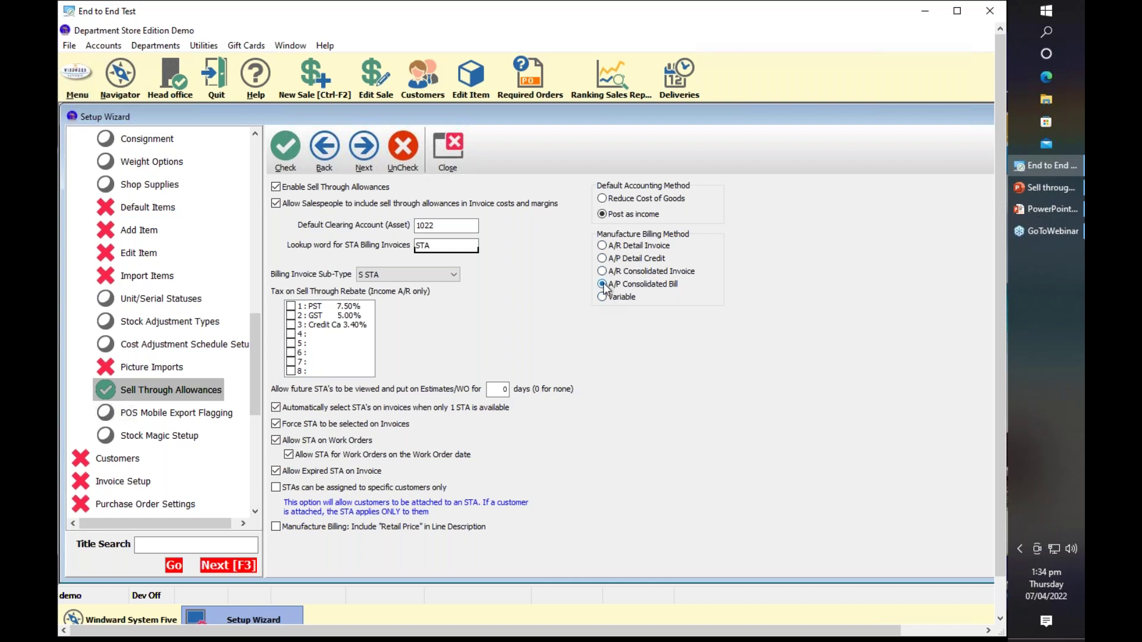